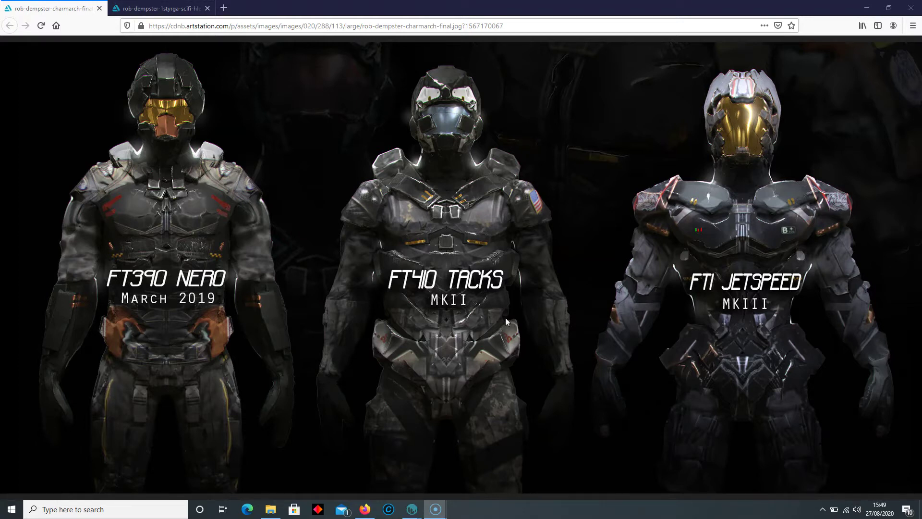
Step: Examine the FT2 Jetspeed Kraftvoll reference image in the browser, close up and as a whole figure
left_click(148, 10)
left_click(534, 250)
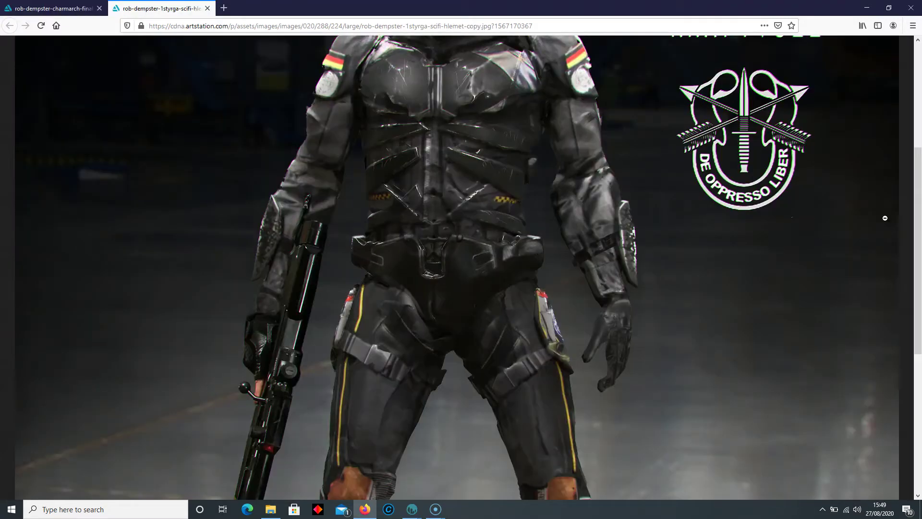
left_click_drag(917, 240, 920, 134)
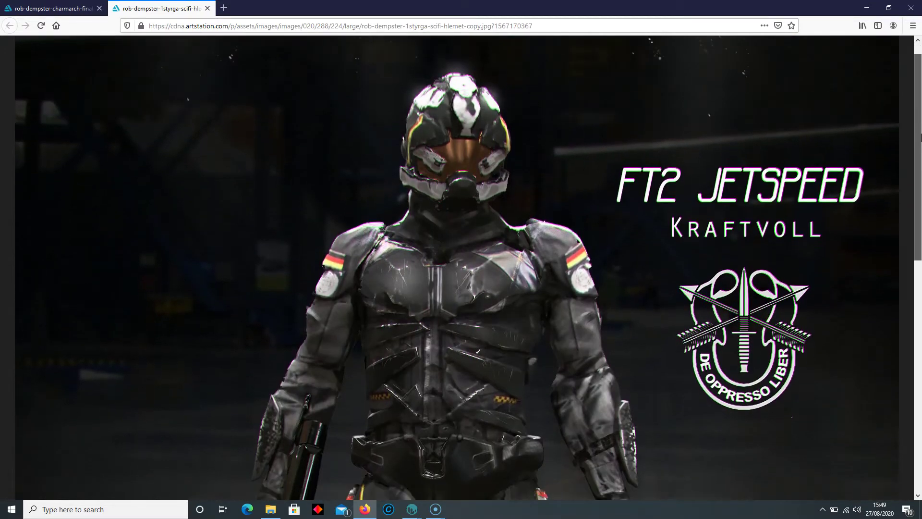
left_click(576, 328)
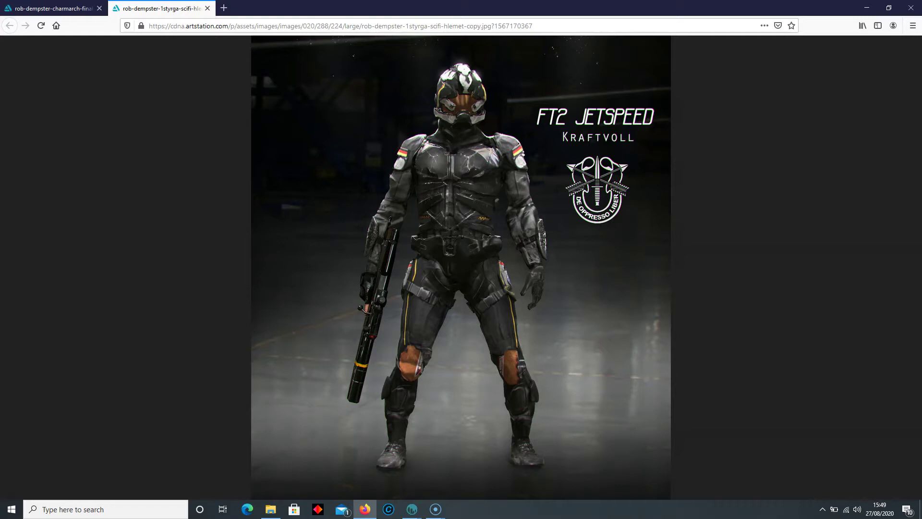
Step: Switch to the Character02PAaint.3b project in 3D-Coat and examine the dark armoured character from helmet to feet
left_click(416, 507)
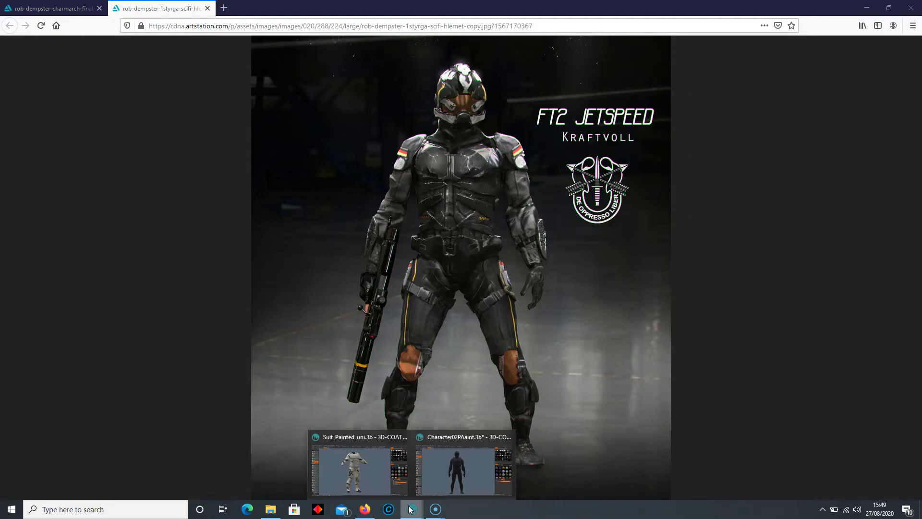
left_click(433, 473)
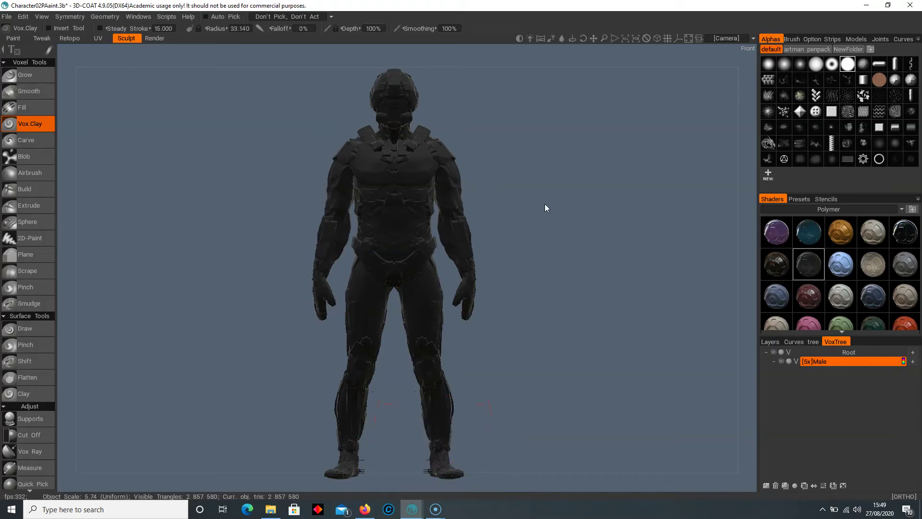
mouse_move(544, 208)
left_mouse_down()
mouse_move(670, 211)
mouse_move(520, 185)
left_mouse_up()
right_click_drag(520, 185, 751, 257, "alt")
middle_click_drag(751, 257, 391, 393)
right_click_drag(391, 393, 500, 315, "alt")
middle_click_drag(421, 215, 453, 224)
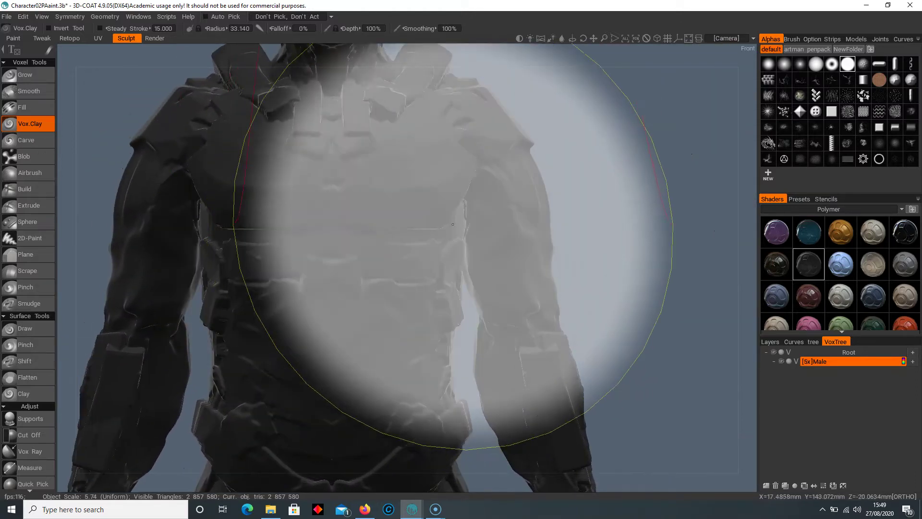
right_click_drag(452, 223, 422, 202)
mouse_move(519, 170)
middle_mouse_down()
mouse_move(534, 206)
mouse_move(545, 348)
middle_mouse_up()
mouse_move(545, 347)
right_mouse_down("alt")
mouse_move(585, 243)
mouse_move(421, 252)
right_mouse_up("alt")
left_click_drag(422, 253, 476, 333, "alt")
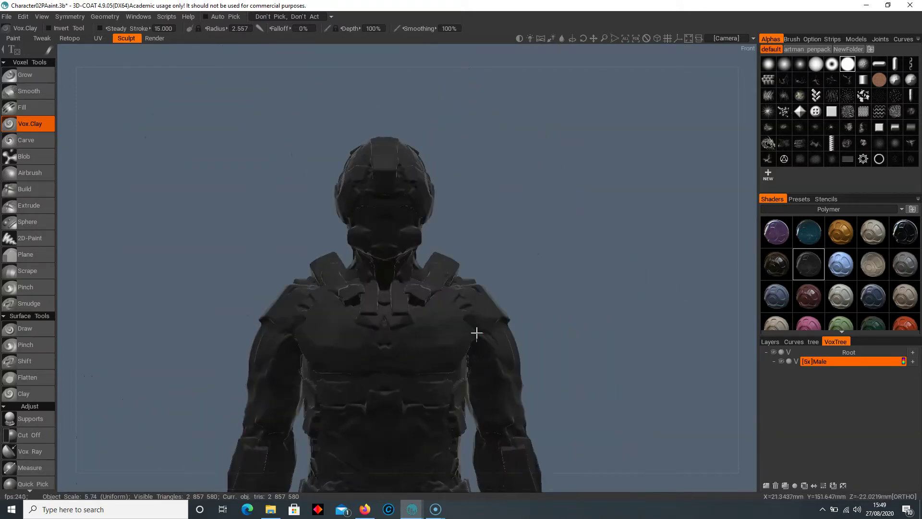
middle_click_drag(476, 333, 530, 144)
right_click_drag(530, 144, 456, 262, "alt")
middle_click_drag(515, 334, 499, 249)
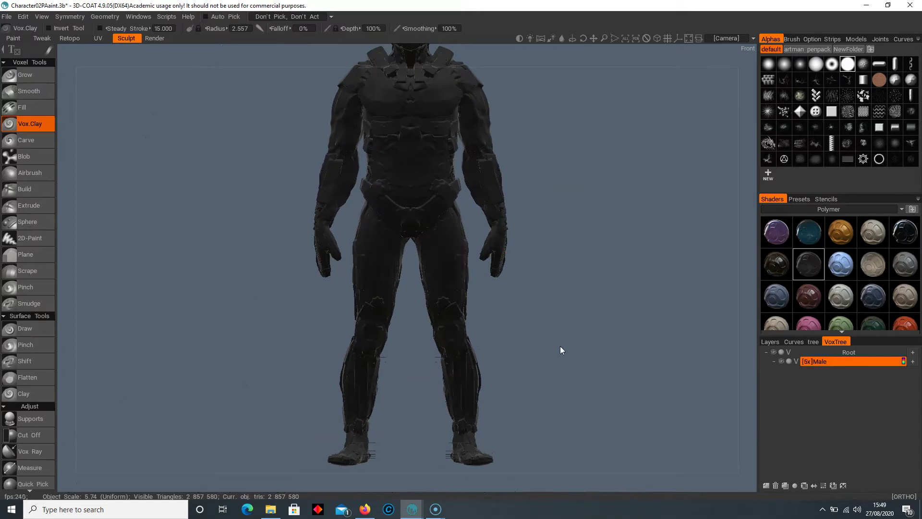
scroll(560, 347, "up", 5)
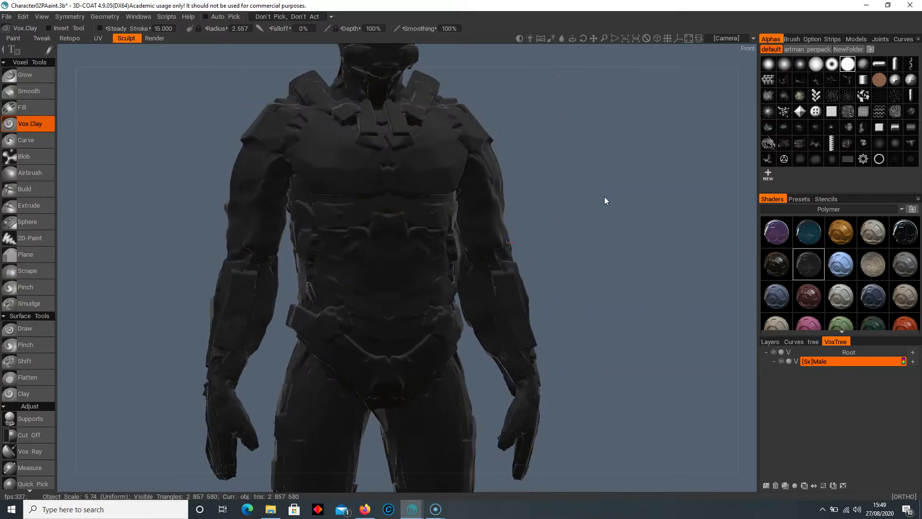
middle_click_drag(604, 197, 632, 320)
right_click_drag(609, 336, 546, 301)
middle_click_drag(545, 301, 550, 160)
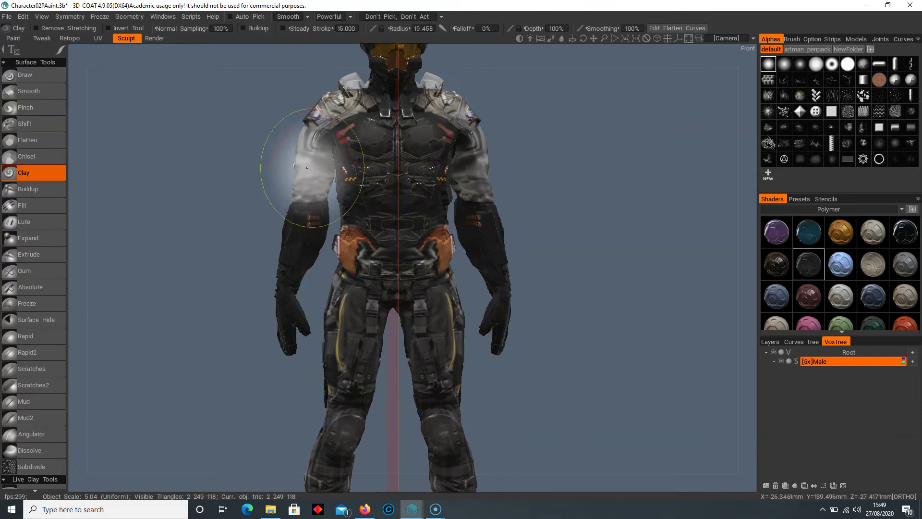
Step: Show the painted character in the Render room and examine it from the side and the front
left_click_drag(288, 154, 288, 115)
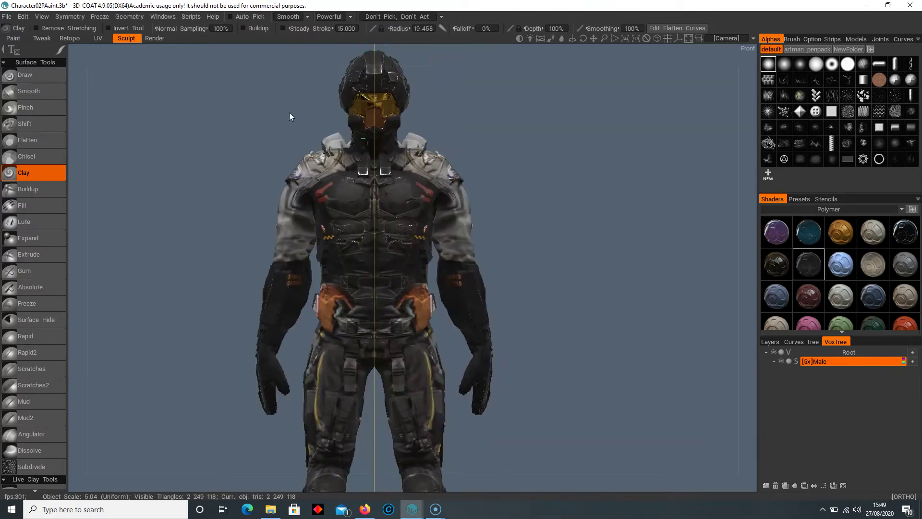
left_click(155, 38)
left_click_drag(644, 215, 720, 202)
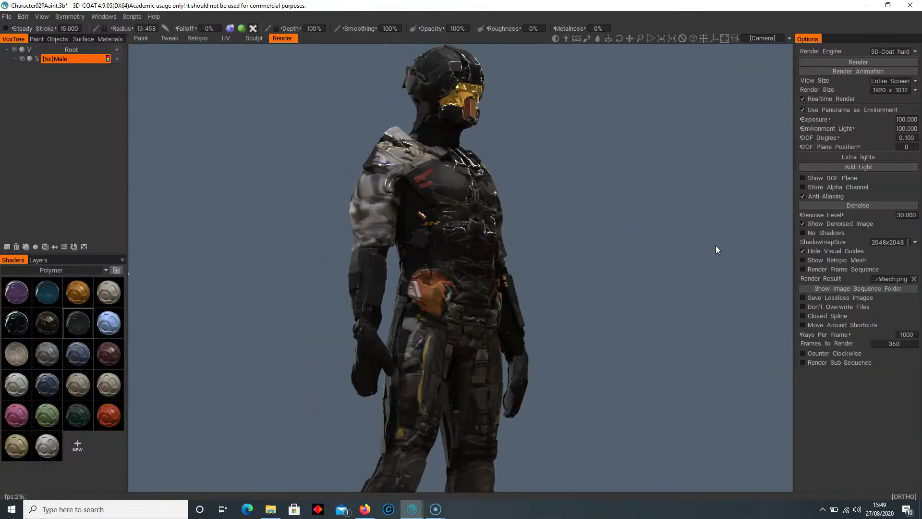
mouse_move(716, 249)
left_mouse_down()
mouse_move(622, 237)
mouse_move(624, 255)
mouse_move(641, 261)
mouse_move(669, 237)
mouse_move(638, 288)
left_mouse_up()
Step: Switch to the Suit_Painted_uni.3b project and examine the suit's armour plates from the front, close up and further away
mouse_move(412, 509)
left_click(353, 459)
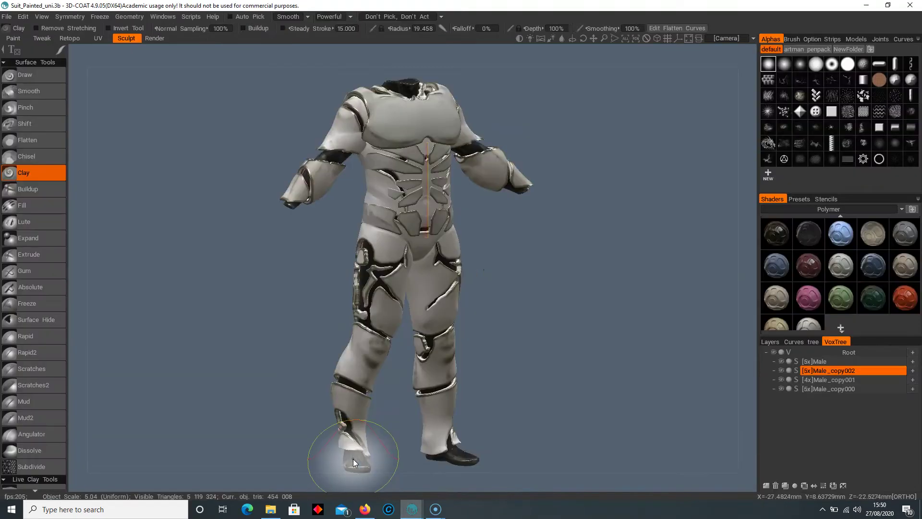
mouse_move(537, 288)
left_mouse_down()
mouse_move(569, 244)
mouse_move(434, 238)
mouse_move(494, 241)
left_mouse_up()
middle_click_drag(517, 241, 522, 259)
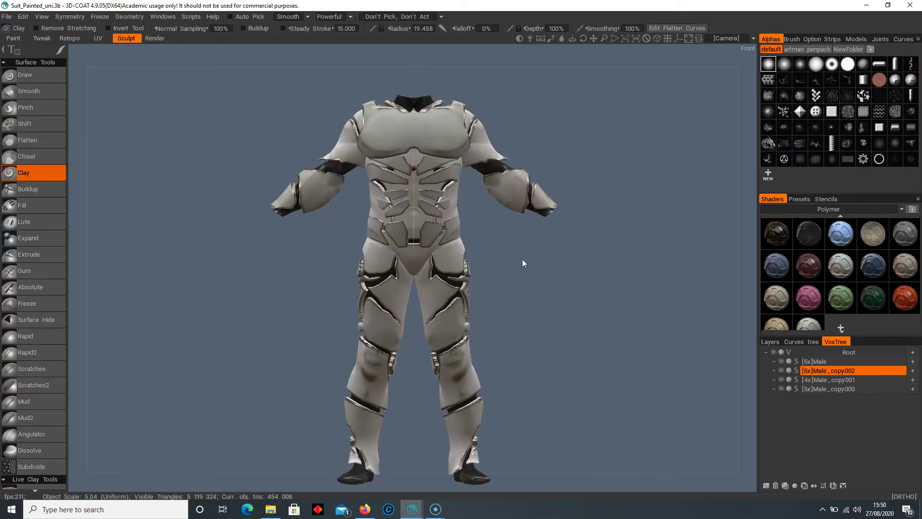
right_click_drag(572, 300, 586, 231)
middle_click_drag(587, 232, 531, 317)
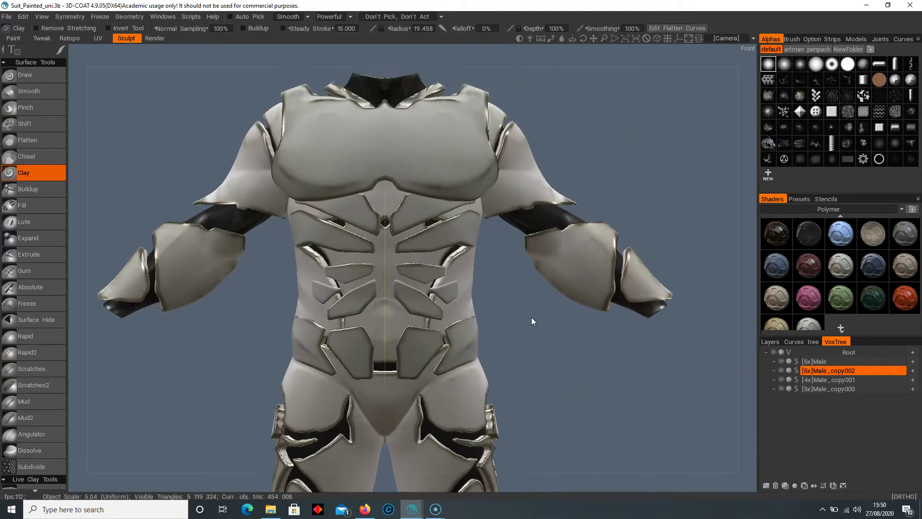
left_click_drag(531, 317, 549, 379)
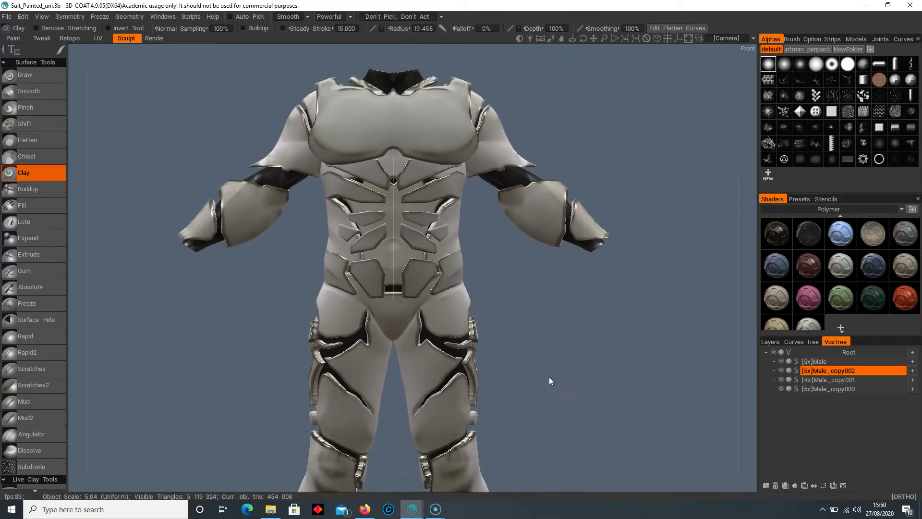
Step: Compare the three-suit reference sheet in the browser with the Character02PAaint.3b and Suit_Painted_uni.3b models
left_click(365, 509)
key("ctrl+Tab")
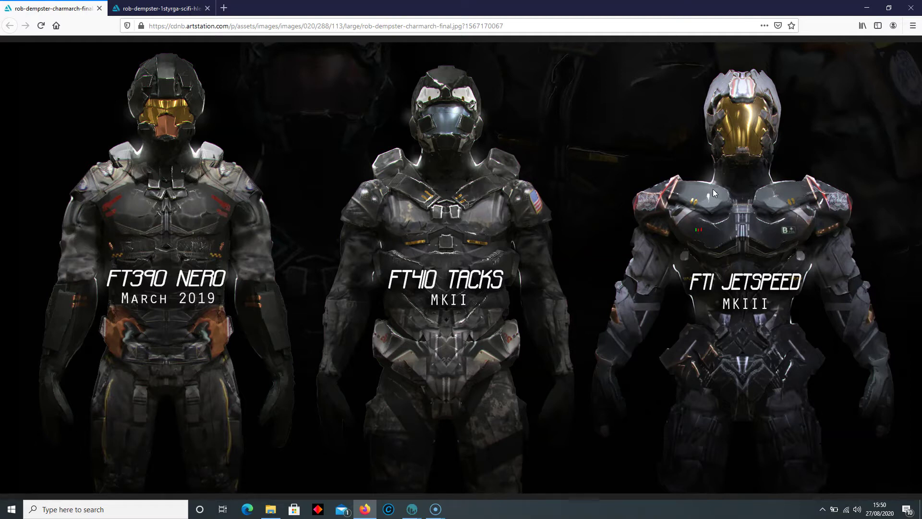
mouse_move(412, 509)
left_click(466, 463)
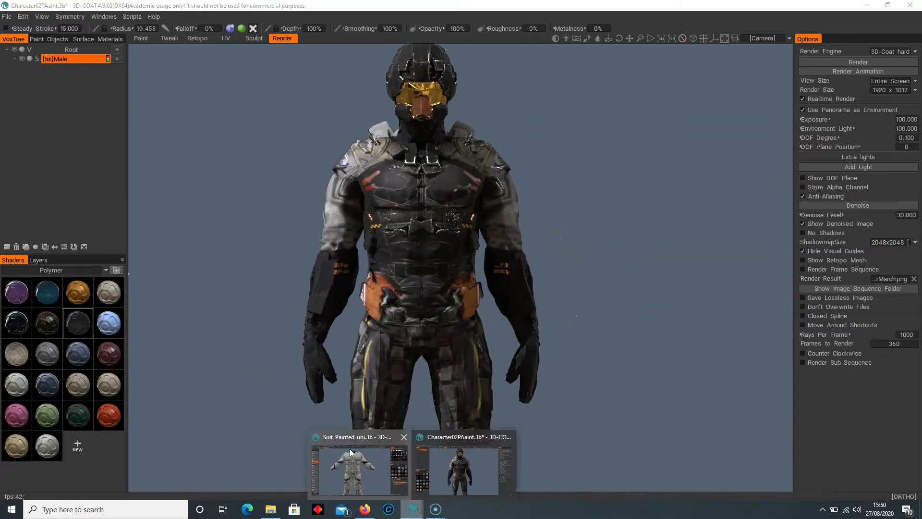
left_click(351, 453)
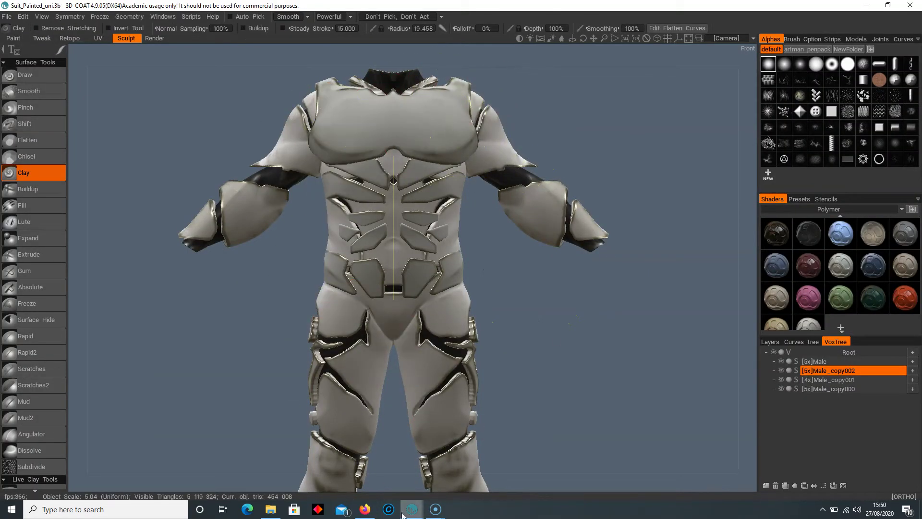
left_click(366, 512)
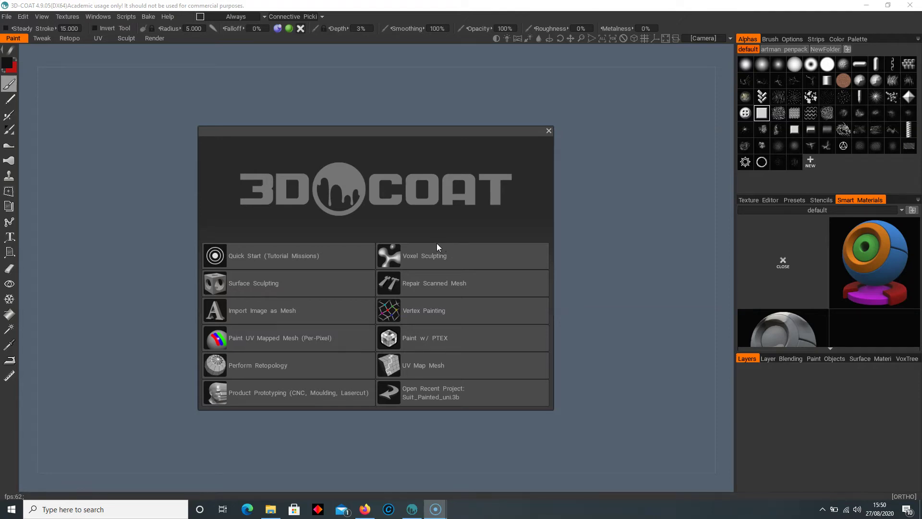
Step: Start a new voxel sculpting project in 3D-Coat from the lighter-coloured male figure preset
left_click(418, 256)
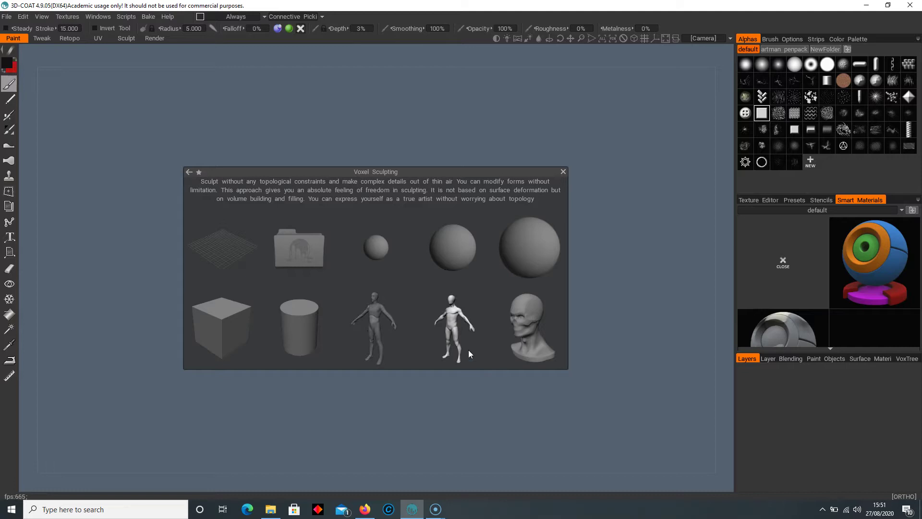
left_click(451, 322)
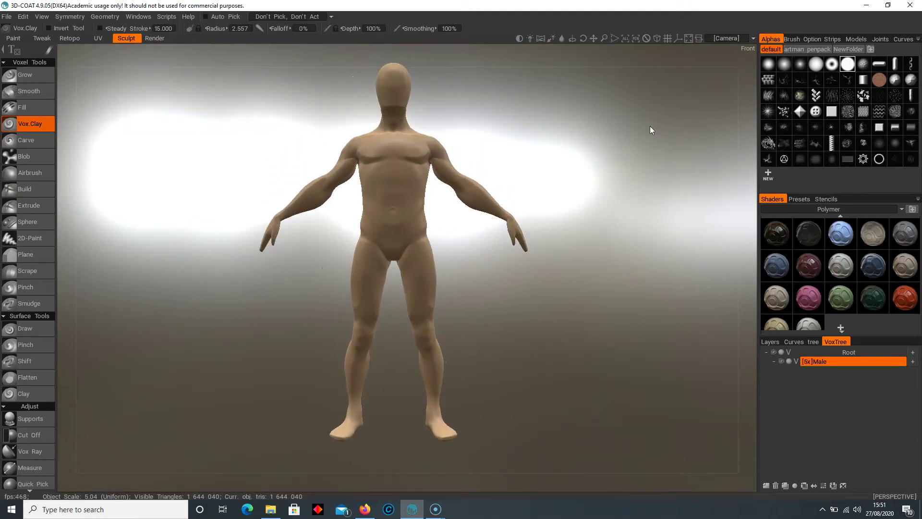
Step: Show the floor grid and set the camera to a front view of the figure in orthographic projection
left_click_drag(512, 292, 667, 382)
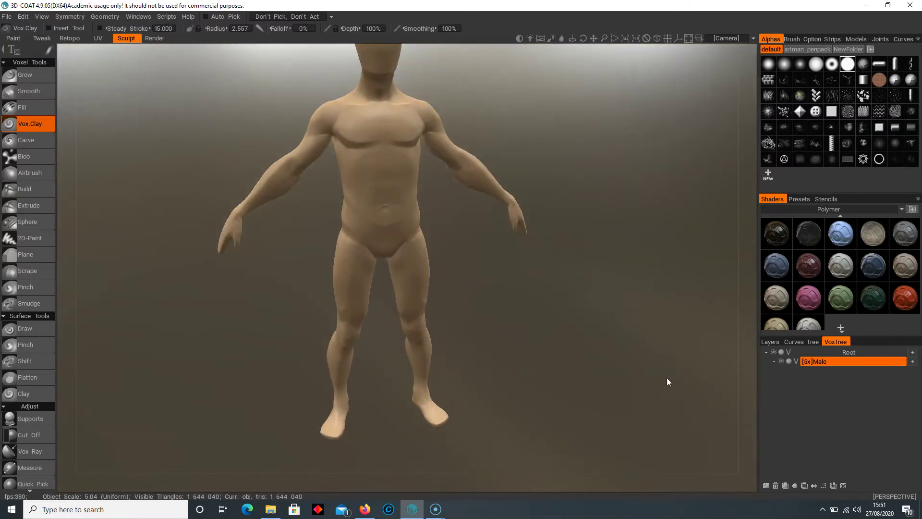
left_click(668, 39)
scroll(582, 218, "down", 5)
key("KP_2")
scroll(577, 240, "up", 4)
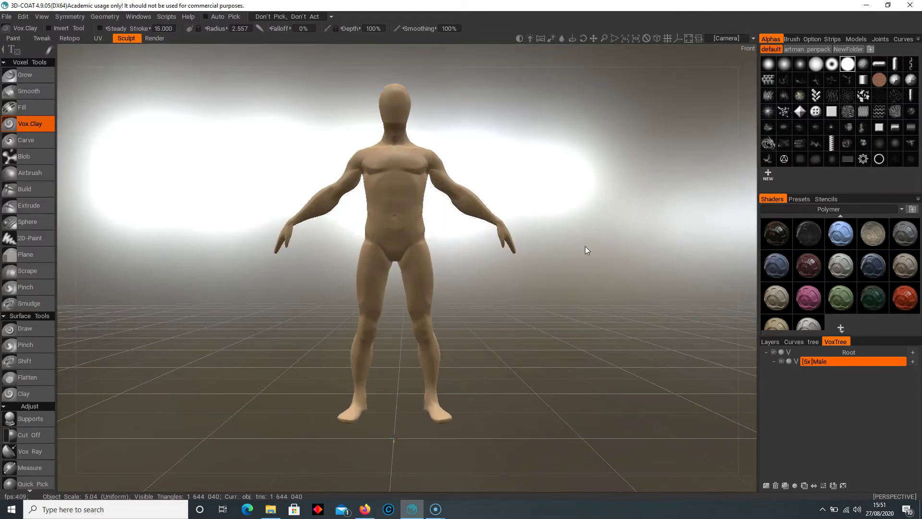
left_click(657, 39)
right_click_drag(617, 256, 603, 243)
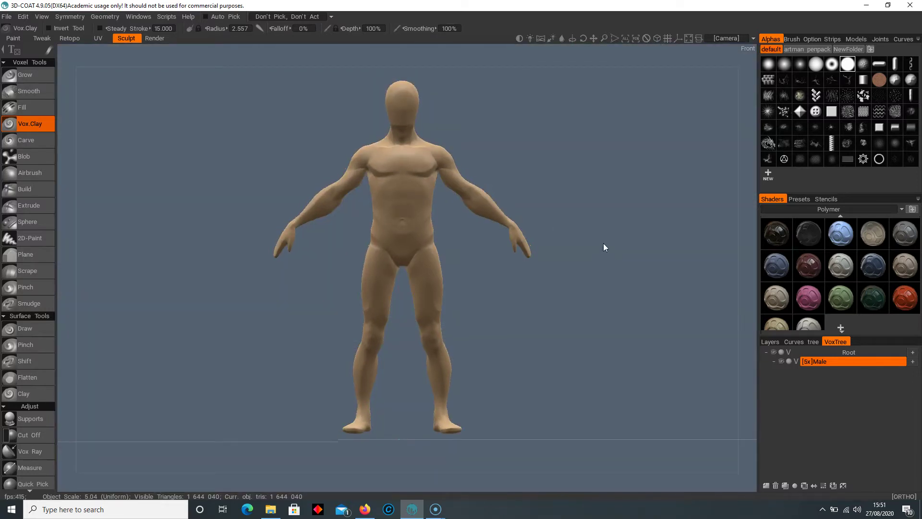
Step: Examine the male figure in orthographic projection, checking the front view and the body's proportions
left_click_drag(540, 243, 617, 260)
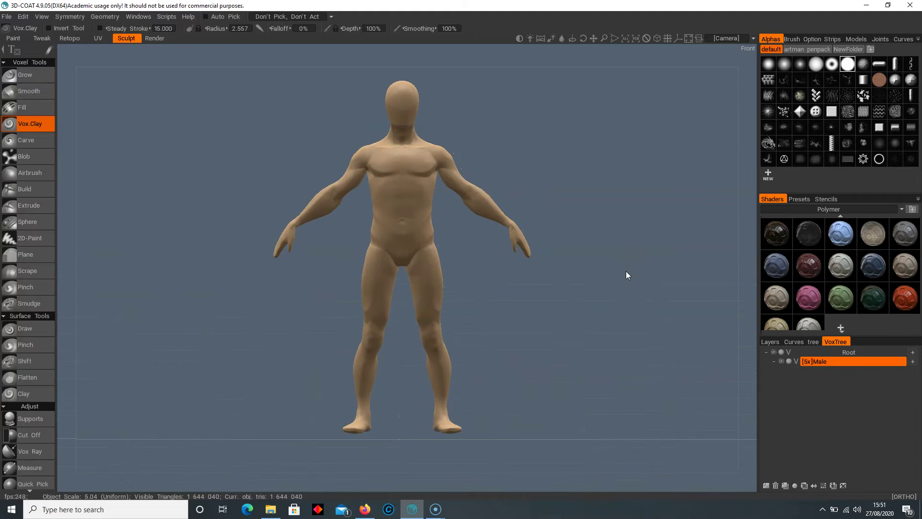
left_click_drag(595, 288, 593, 268)
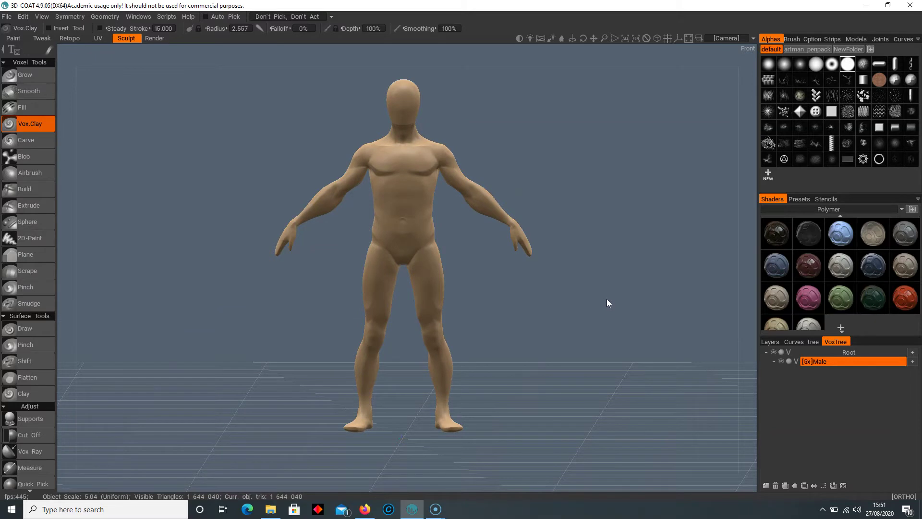
left_click_drag(610, 238, 615, 236)
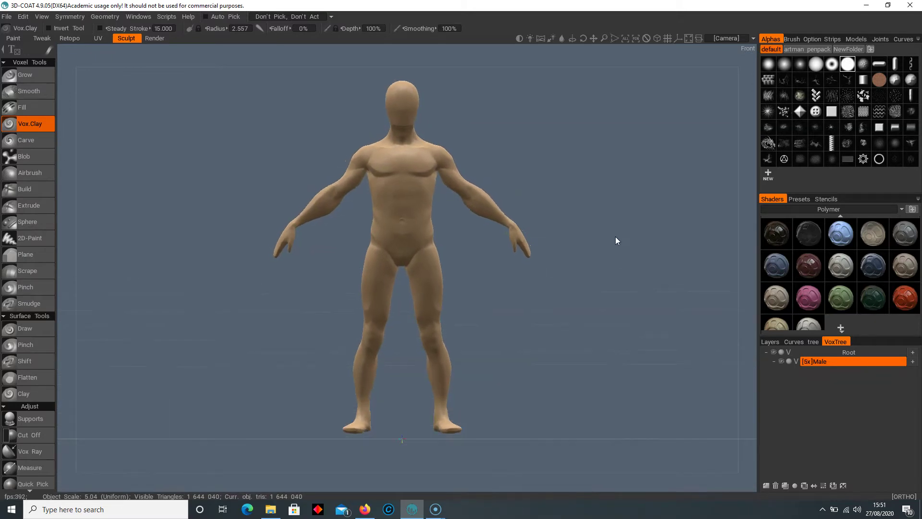
scroll(628, 242, "up", 1)
middle_click_drag(635, 247, 643, 265)
scroll(644, 266, "up", 2)
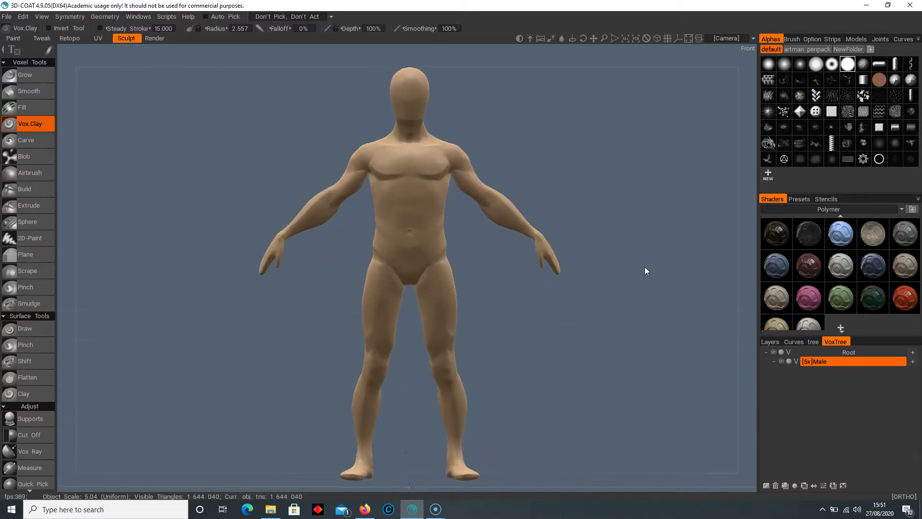
left_click_drag(642, 268, 641, 317)
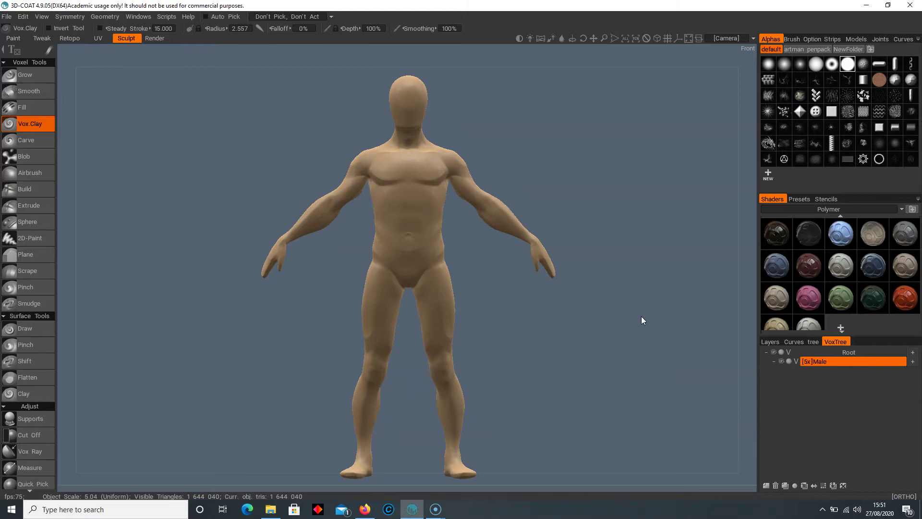
Step: Browse the default and Polymer shader sets and apply the Polymer BlaskSoftPlastic shader to the male figure
left_click(831, 208)
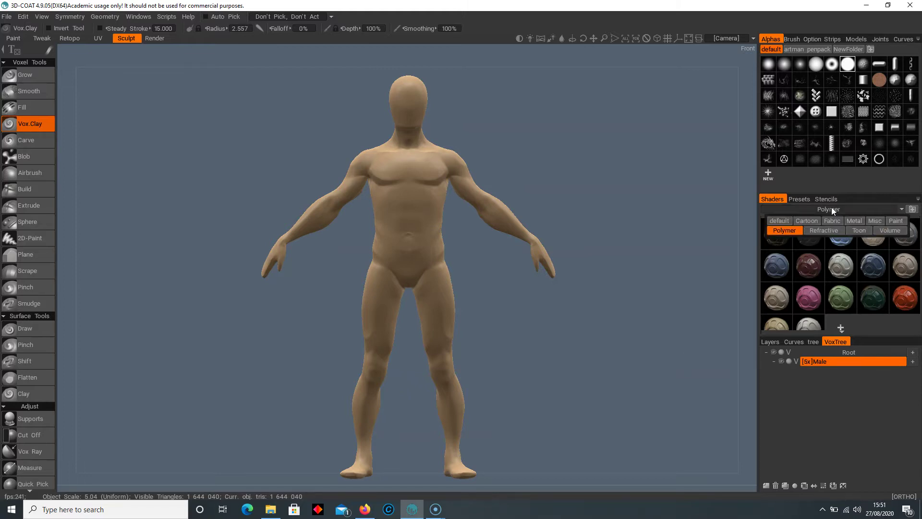
left_click(779, 220)
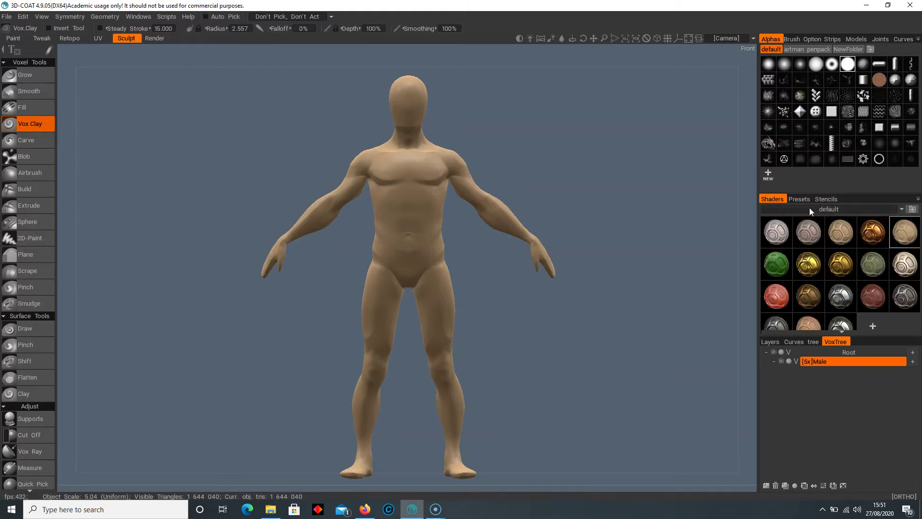
left_click(825, 209)
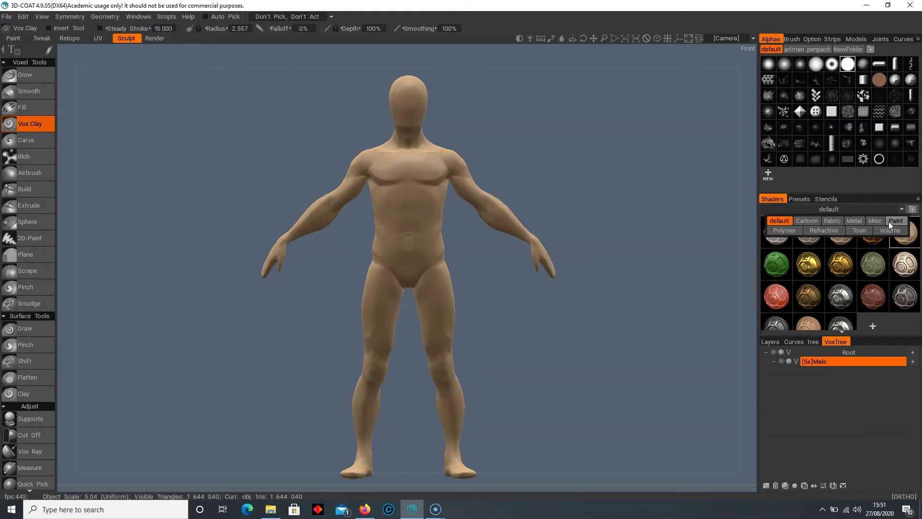
left_click(784, 231)
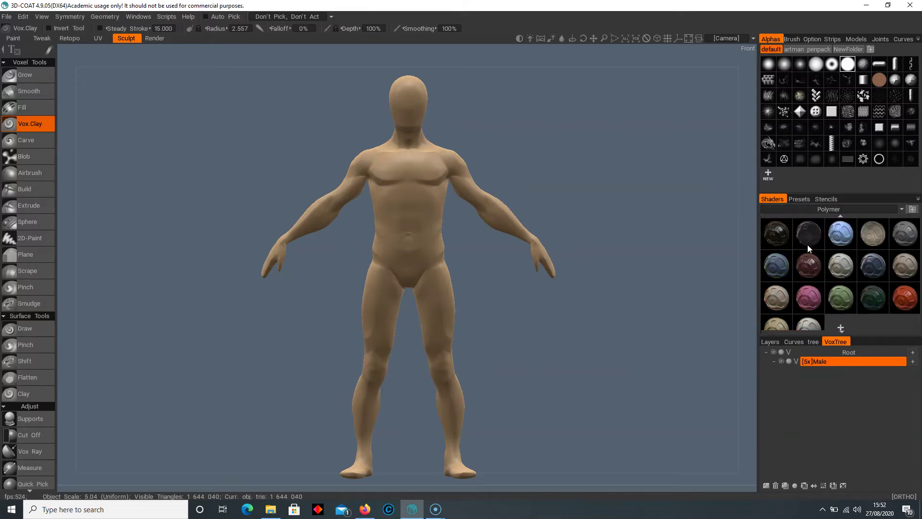
mouse_move(802, 235)
left_click(805, 232)
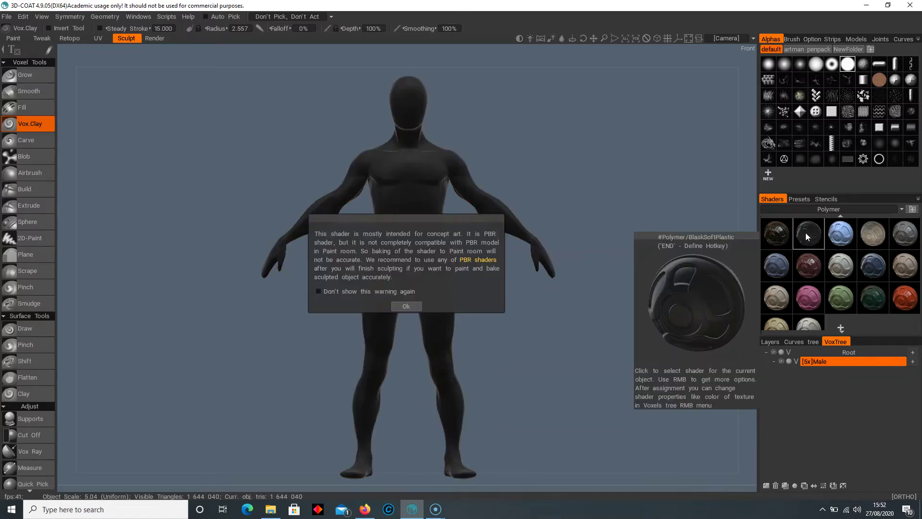
Step: Accept the notice about concept-art shaders and rename the Male volume as black
left_click(406, 305)
double_click(829, 361)
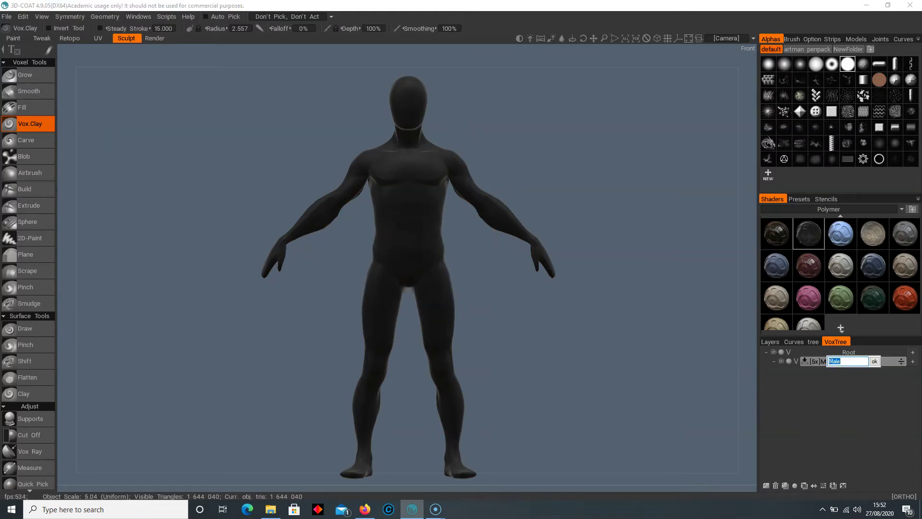
type("black")
key("Return")
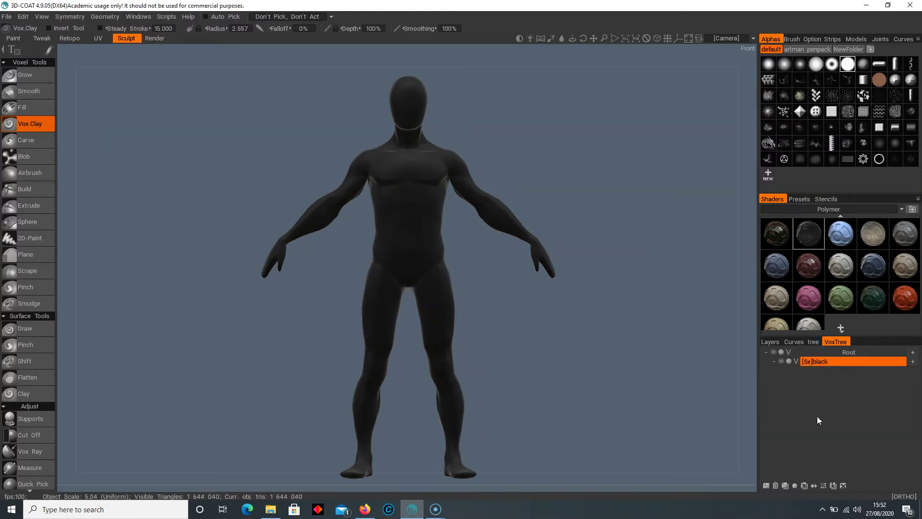
Step: Duplicate the black volume, giving the copy the Polymer BluePlastic shader and the name blue
left_click(784, 485)
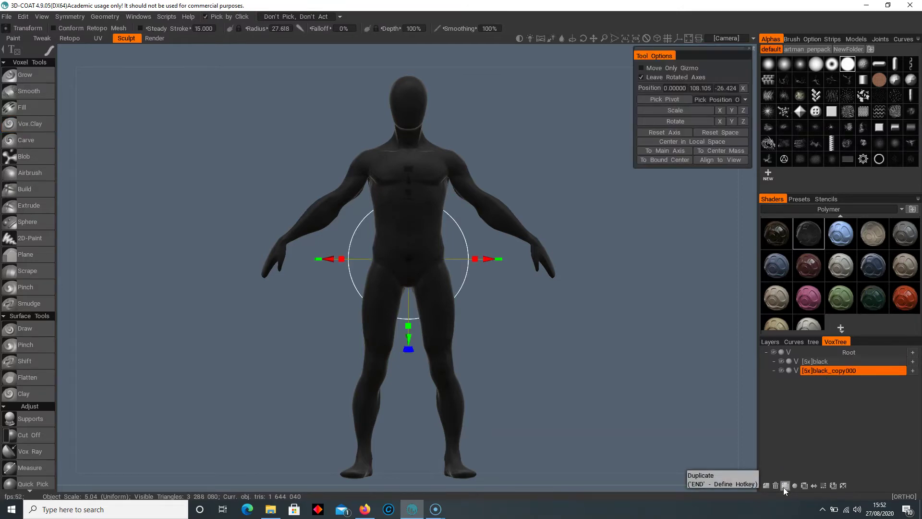
left_click(841, 234)
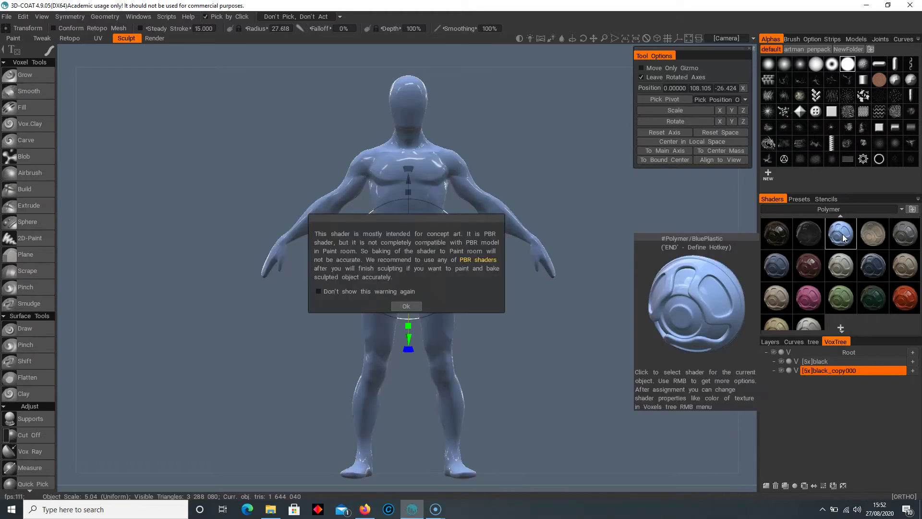
left_click(407, 306)
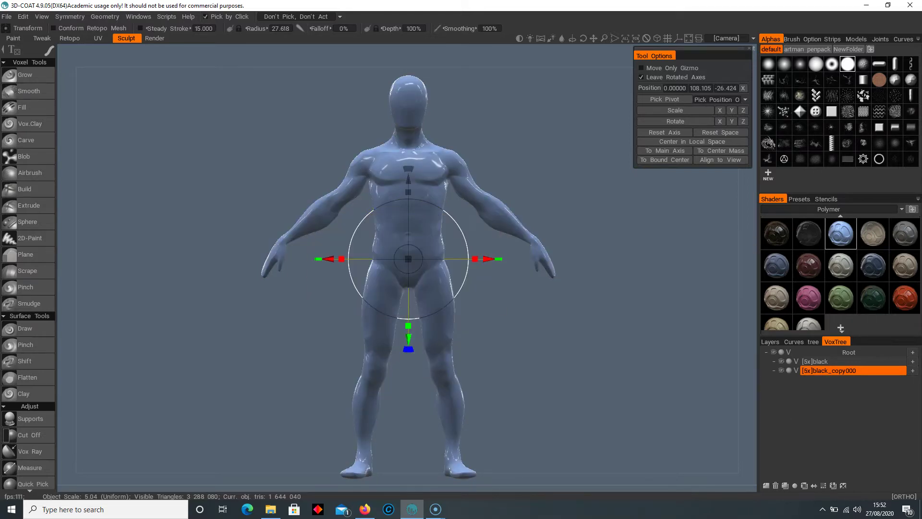
double_click(840, 370)
type("blue")
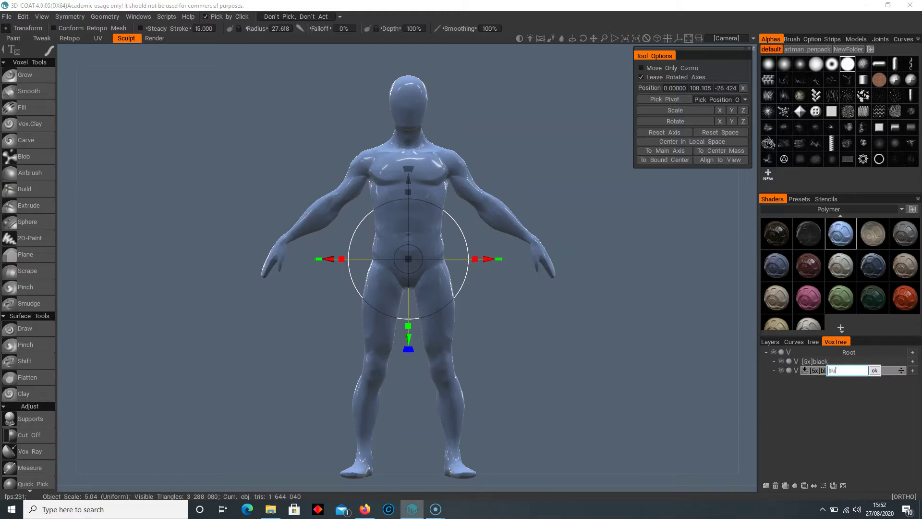
key("Return")
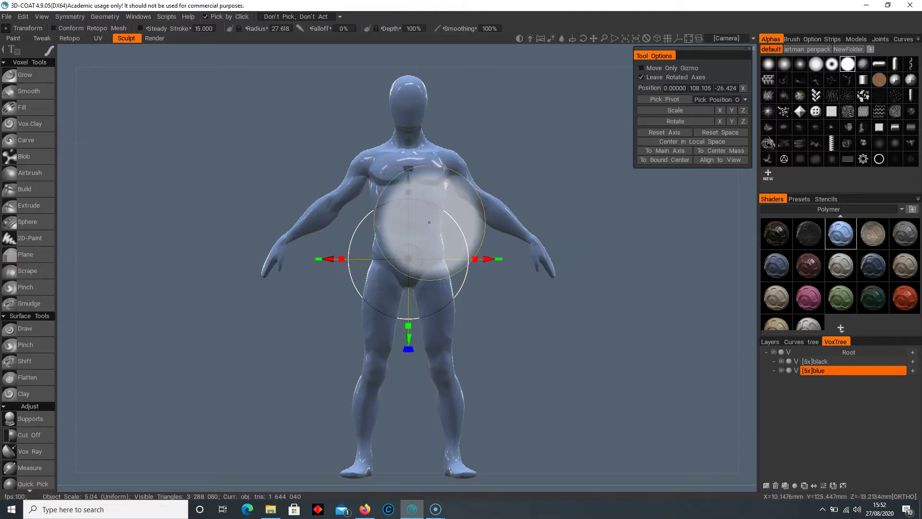
Step: Turn on ghost mode for the blue volume and make the black volume active for sculpting
scroll(426, 201, "down", 15)
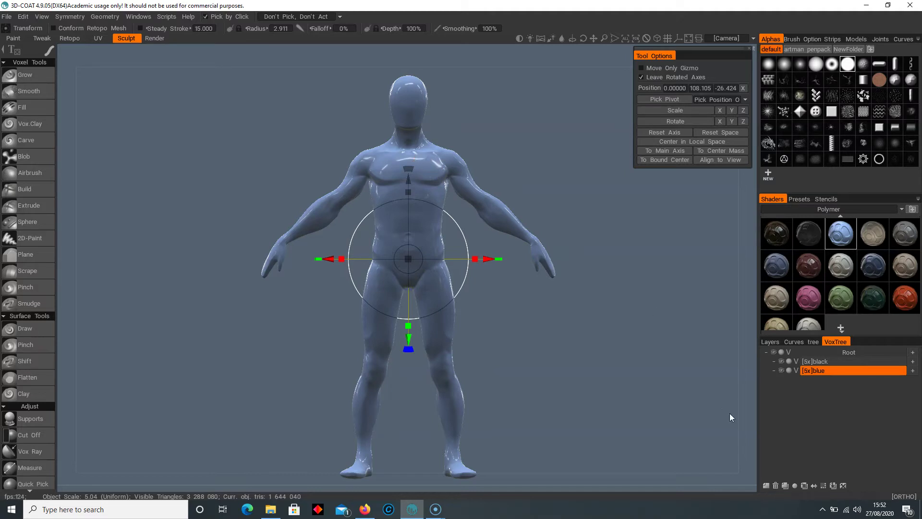
left_click(789, 371)
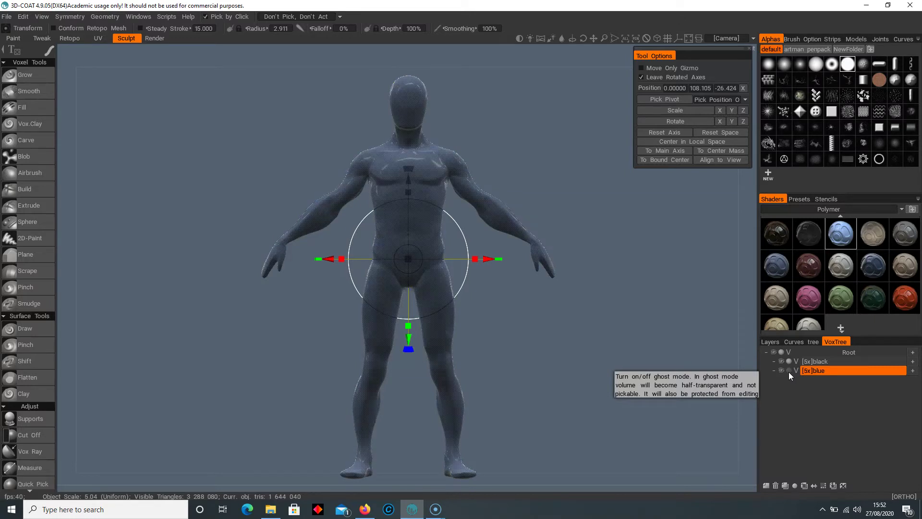
left_click(854, 361)
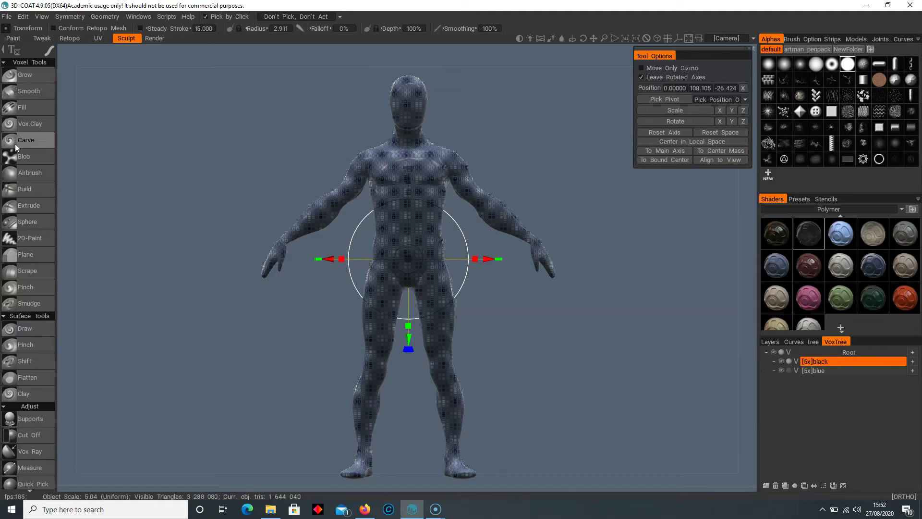
Step: Choose the Carve tool with the solid square alpha and enable X-axis mirror symmetry, positioned from the bound box
left_click(30, 140)
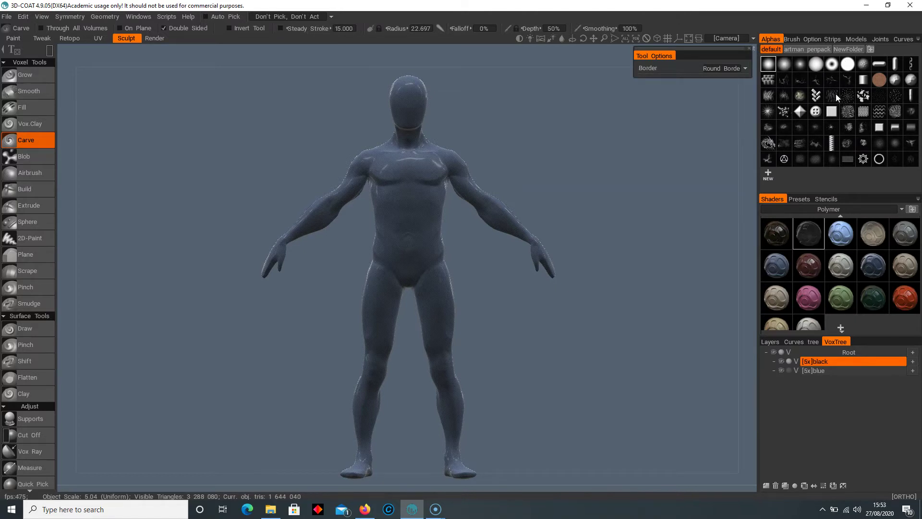
left_click(832, 112)
left_click(72, 18)
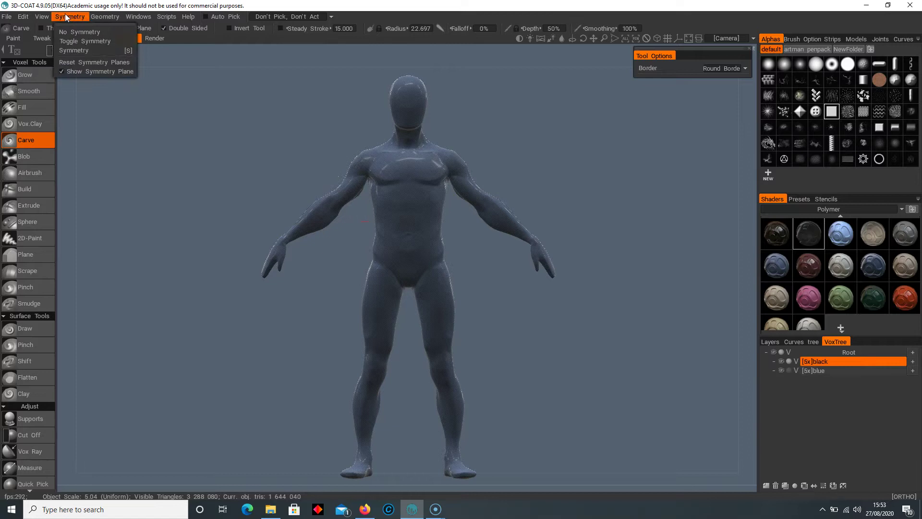
left_click(76, 51)
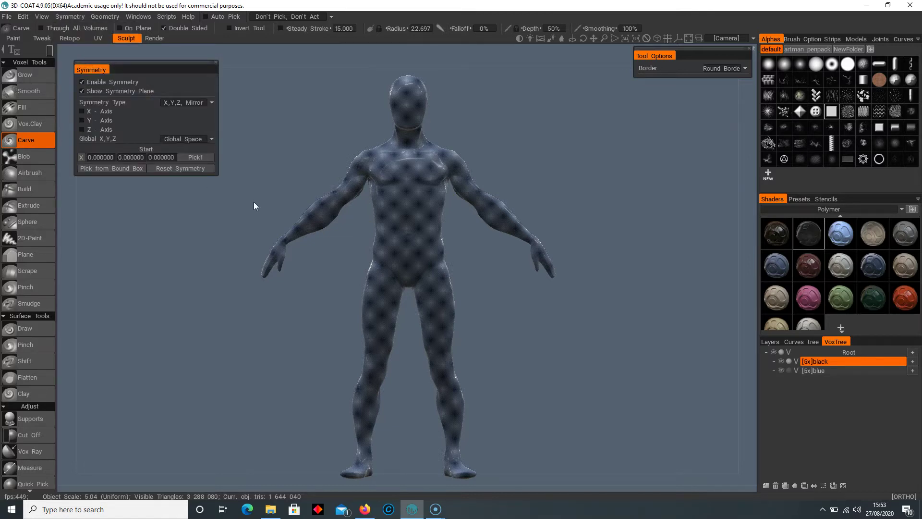
left_click_drag(141, 66, 147, 89)
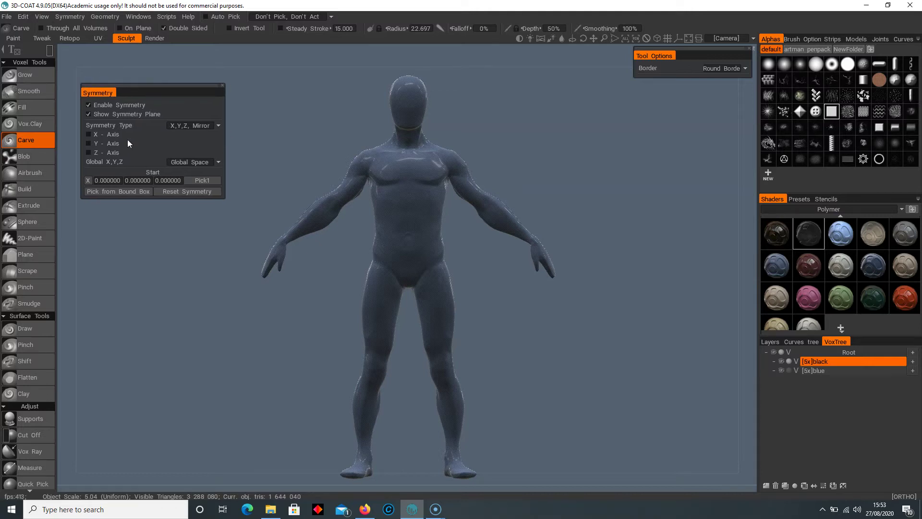
left_click(89, 134)
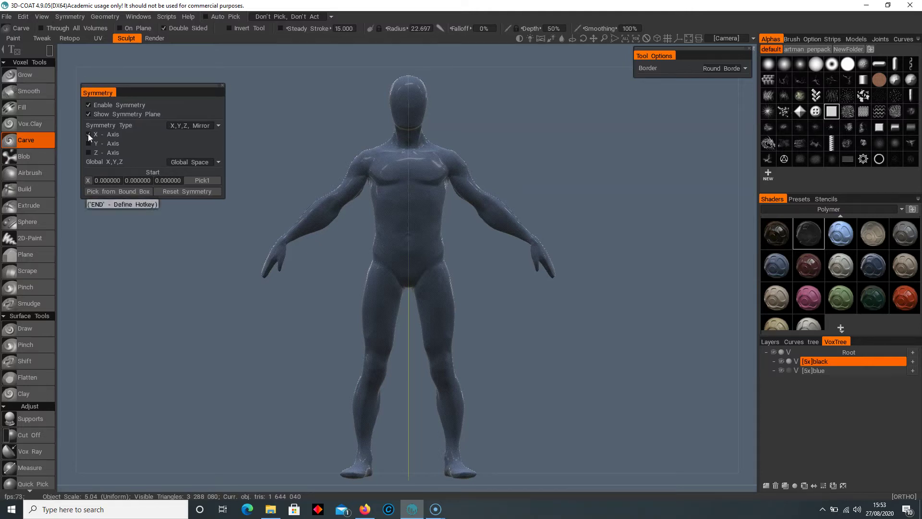
left_click(115, 190)
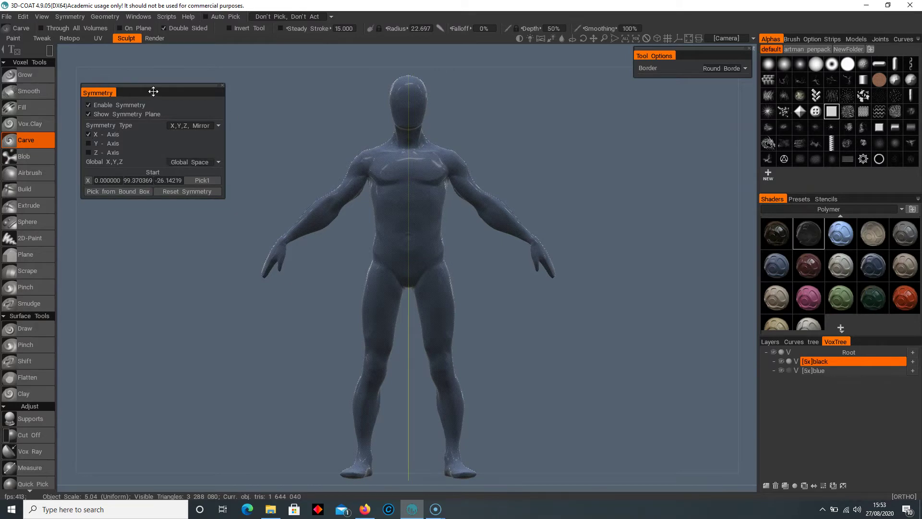
left_click_drag(152, 90, 151, 81)
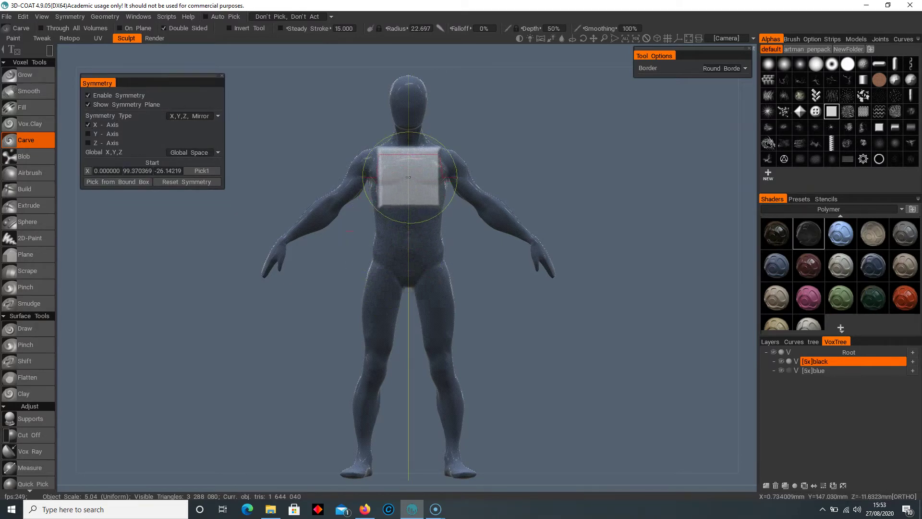
Step: Reduce the Carve brush radius to 3.570 and switch brushing to the first freehand stroke mode
scroll(409, 166, "down", 8)
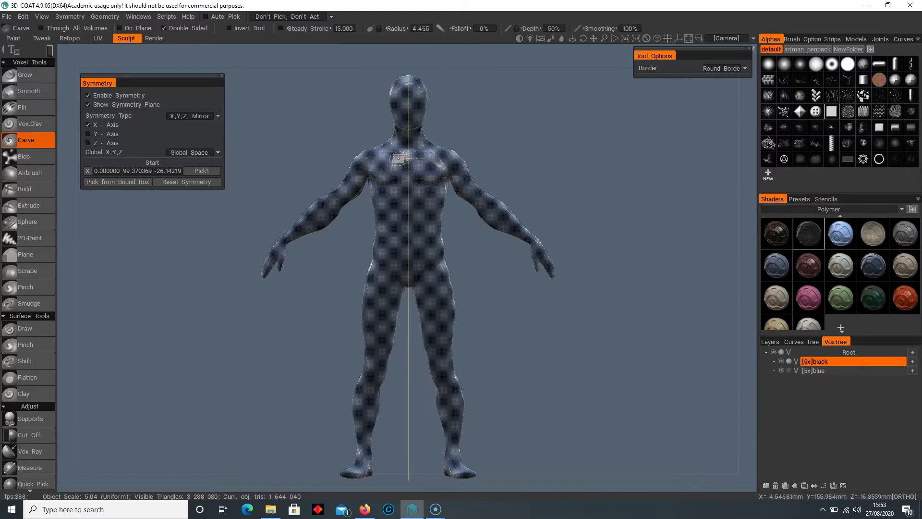
left_click_drag(398, 29, 403, 30)
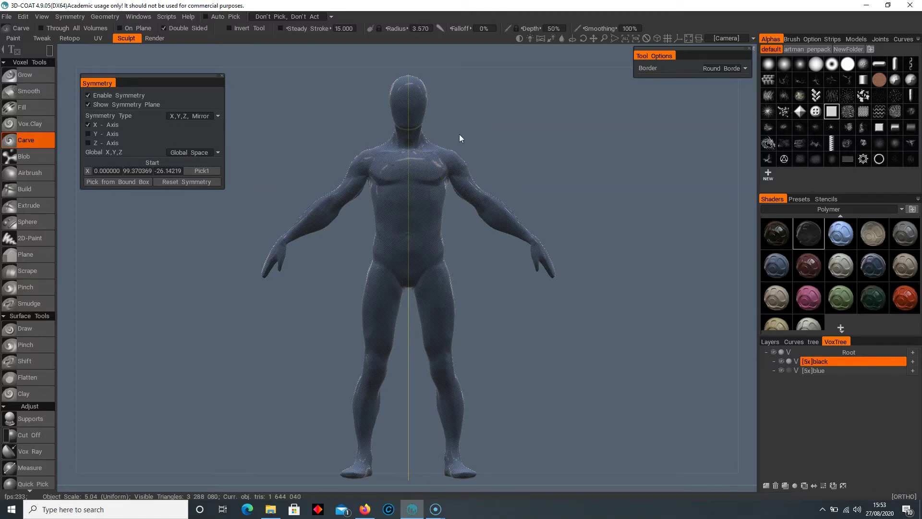
key("space")
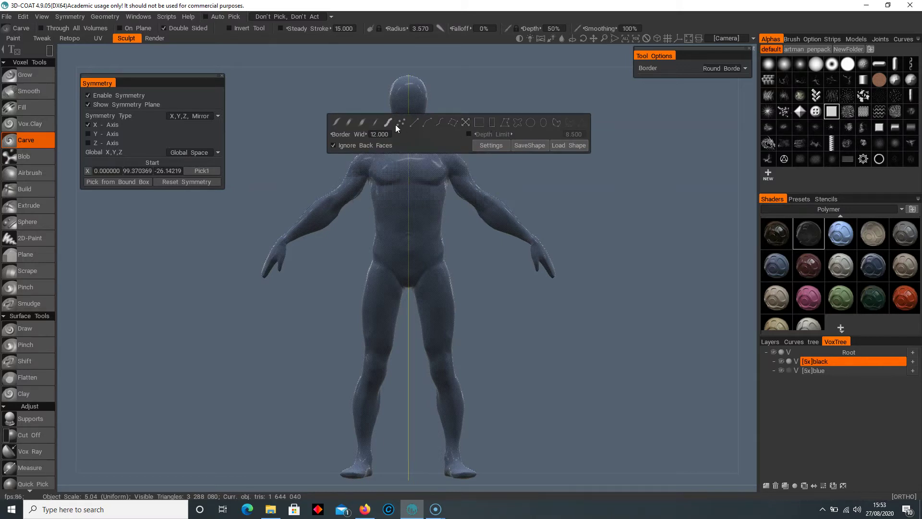
left_click(336, 121)
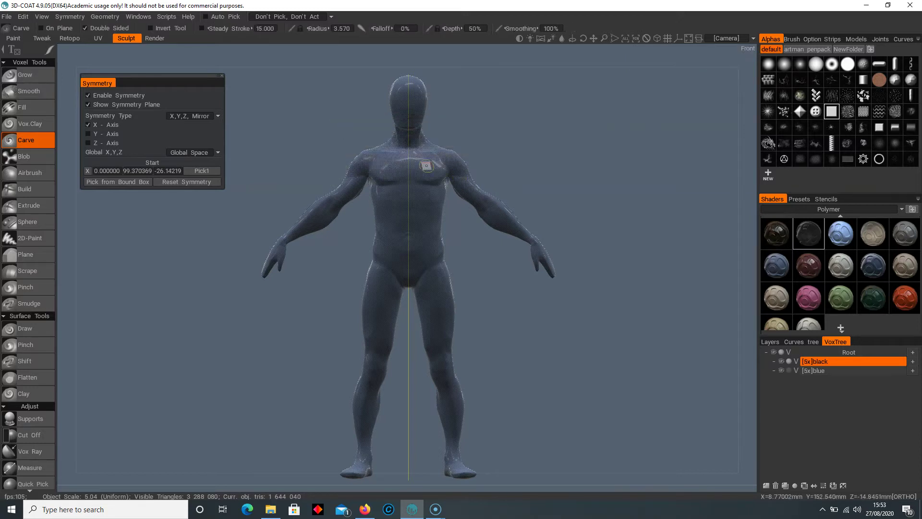
Step: Try building up mirrored chest armour with Carve strokes at 50% depth
left_click_drag(422, 165, 418, 178)
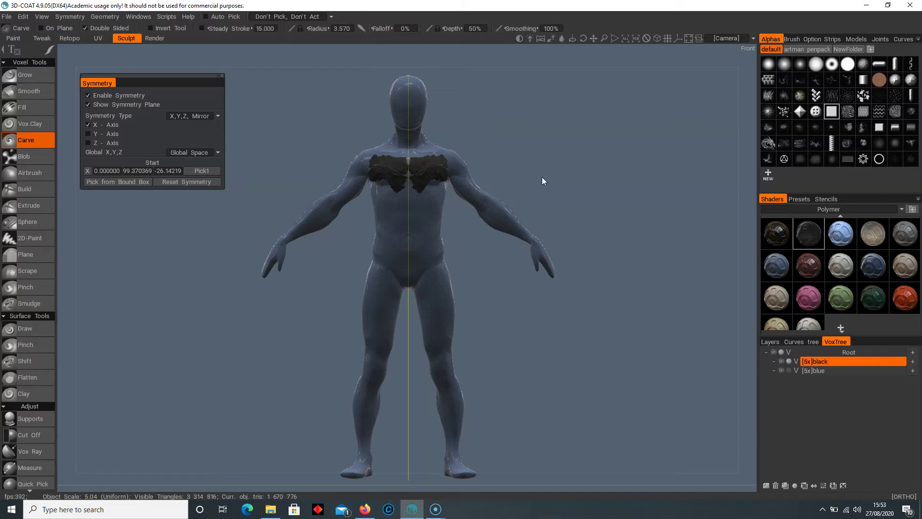
scroll(520, 161, "up", 6)
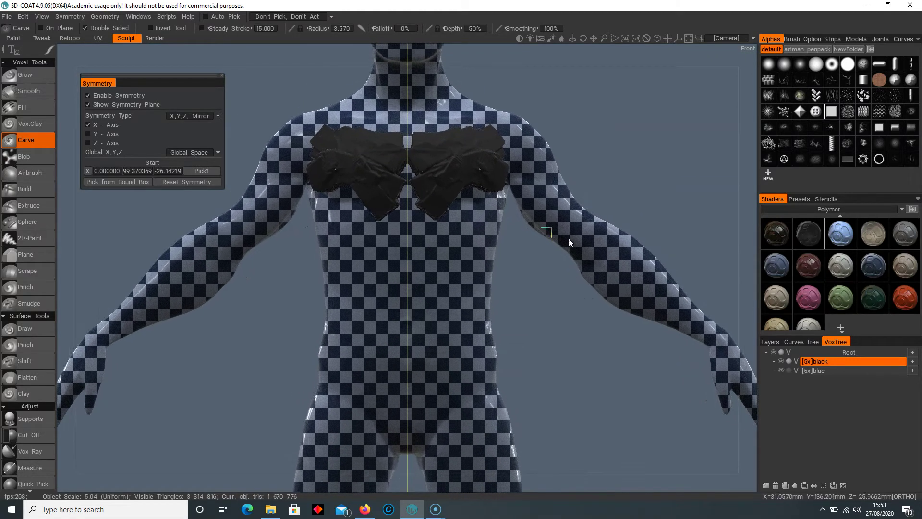
scroll(546, 333, "up", 3)
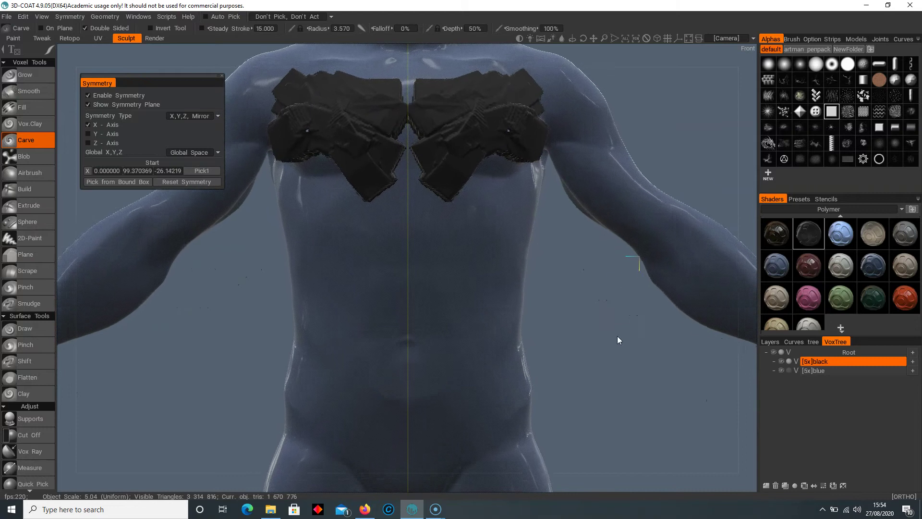
scroll(617, 336, "down", 2)
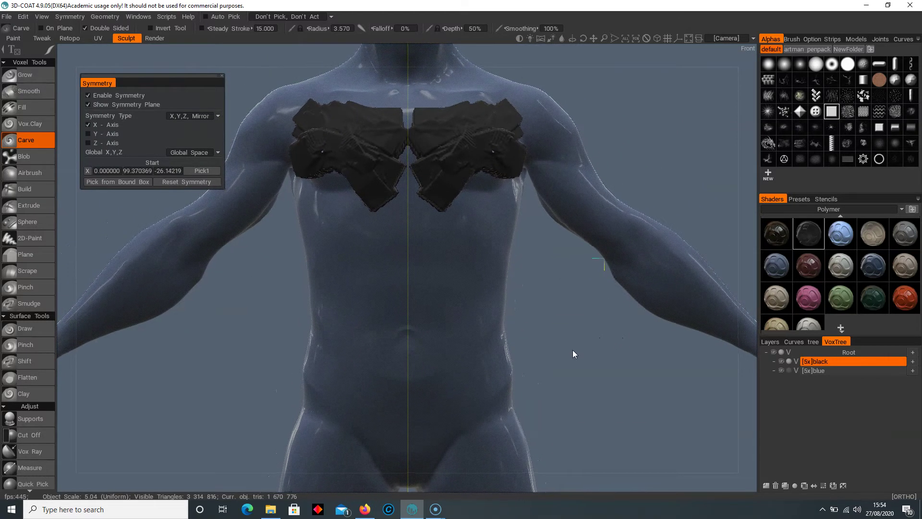
scroll(595, 307, "up", 2)
right_click_drag(616, 313, 488, 384)
mouse_move(488, 383)
left_mouse_down()
mouse_move(605, 371)
mouse_move(553, 371)
mouse_move(478, 307)
left_mouse_up()
key("ctrl+z")
Step: Try mirrored Carve strokes across the chest with the brush depth set to 20%
left_click(472, 29)
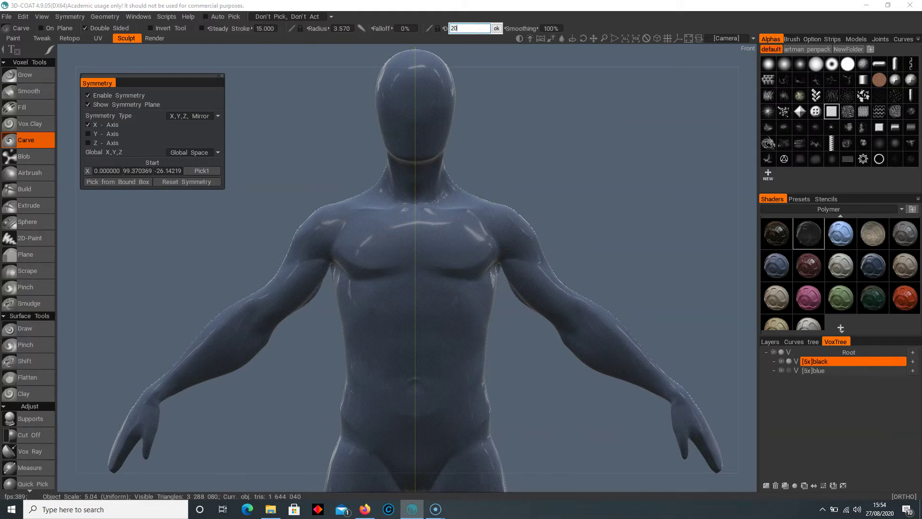
key("Return")
mouse_move(428, 261)
left_mouse_down()
mouse_move(454, 234)
mouse_move(427, 255)
mouse_move(443, 255)
left_mouse_up()
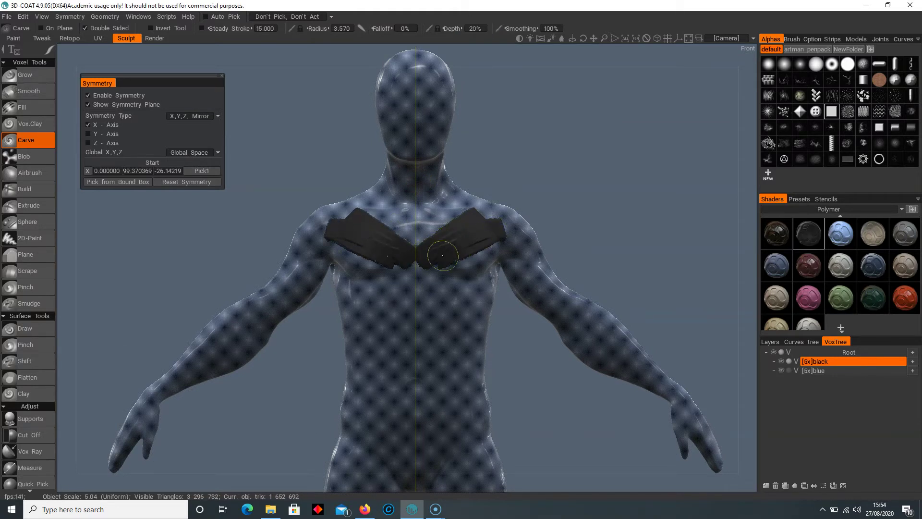
key("ctrl+z")
Step: Set the brush depth to 32% and build up black armour over the chest, shoulders and upper abdomen with Carve
left_click(475, 28)
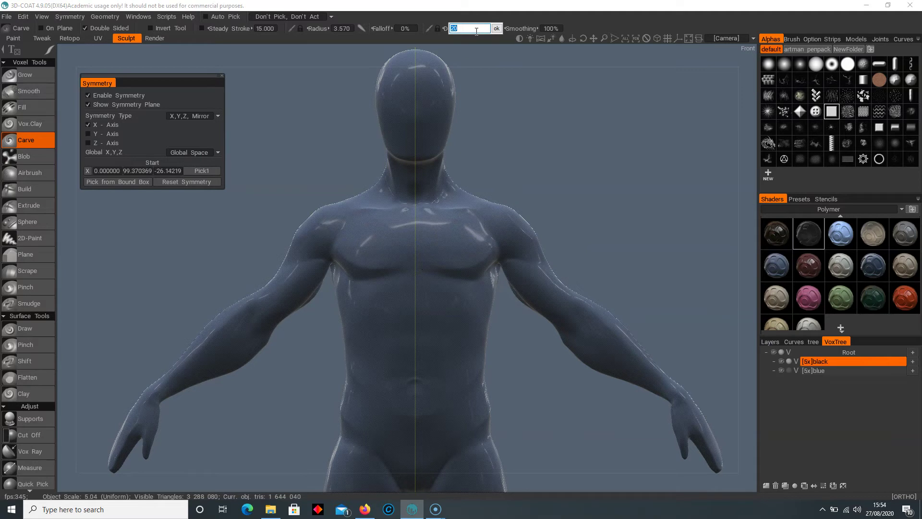
type("32")
key("Return")
mouse_move(425, 274)
left_mouse_down()
mouse_move(480, 212)
mouse_move(457, 232)
mouse_move(480, 235)
mouse_move(435, 263)
mouse_move(422, 221)
mouse_move(513, 204)
mouse_move(539, 240)
mouse_move(523, 247)
mouse_move(504, 228)
mouse_move(506, 255)
mouse_move(486, 270)
mouse_move(422, 274)
mouse_move(480, 281)
mouse_move(421, 308)
mouse_move(427, 315)
left_mouse_up()
mouse_move(514, 310)
left_mouse_down()
mouse_move(476, 301)
mouse_move(441, 314)
mouse_move(482, 305)
mouse_move(417, 358)
mouse_move(499, 310)
mouse_move(408, 381)
left_mouse_up()
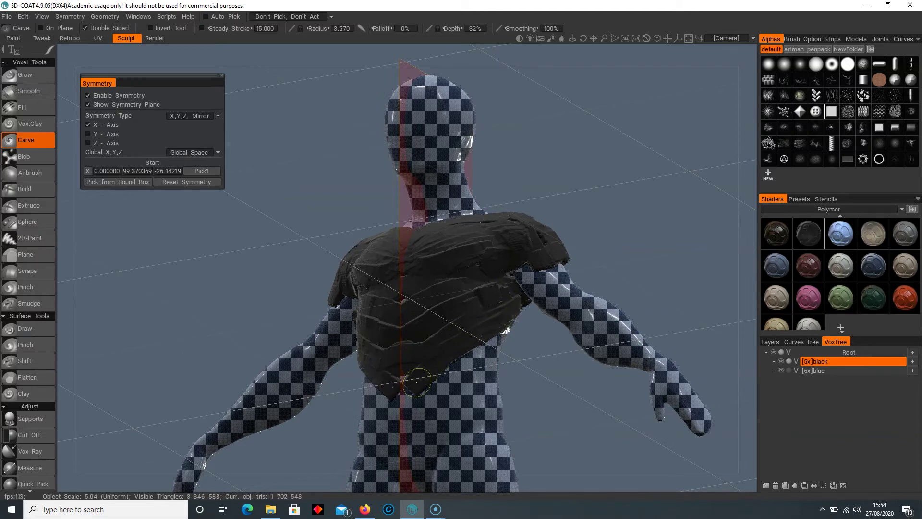
Step: Extend the black armour with Carve strokes down the sides and waist to the hips and groin
left_click_drag(484, 370, 526, 384)
middle_click_drag(525, 385, 505, 275)
mouse_move(435, 286)
left_mouse_down()
mouse_move(403, 288)
mouse_move(433, 293)
mouse_move(446, 254)
mouse_move(428, 295)
mouse_move(401, 274)
mouse_move(410, 268)
mouse_move(459, 300)
mouse_move(462, 317)
left_mouse_up()
key("ctrl+z")
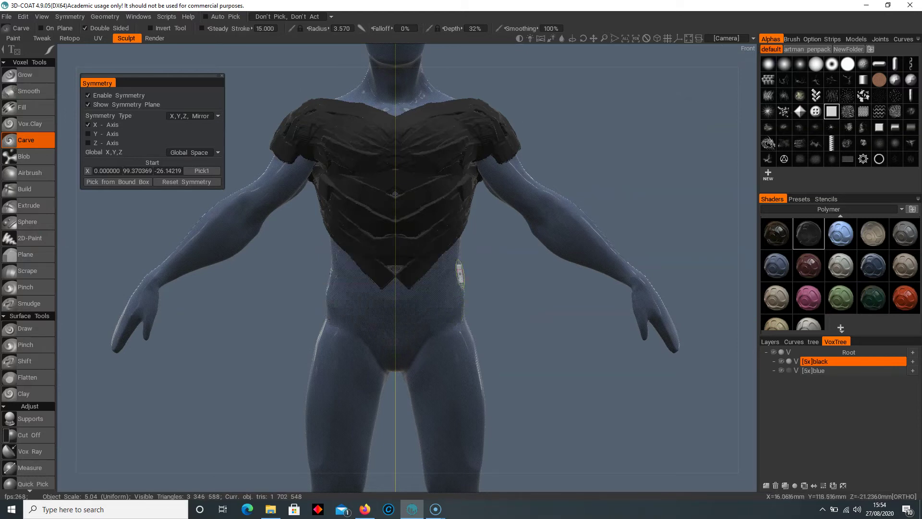
mouse_move(458, 261)
left_mouse_down()
mouse_move(456, 248)
mouse_move(405, 277)
mouse_move(453, 267)
mouse_move(422, 319)
mouse_move(461, 307)
left_mouse_up()
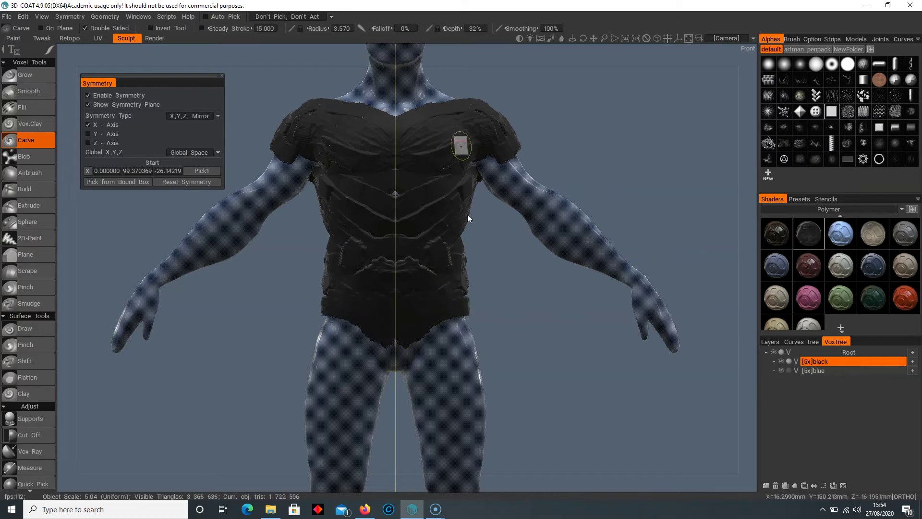
Step: Try thickening the shoulder armour and adding an upper chest band with Carve strokes at 100% depth
left_click(475, 29)
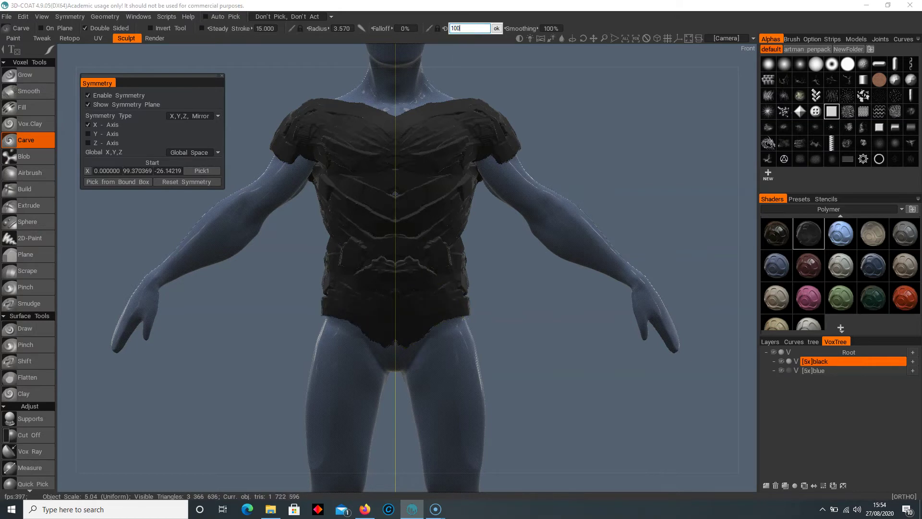
type("100")
key("Return")
mouse_move(510, 170)
left_mouse_down()
mouse_move(494, 144)
mouse_move(510, 131)
mouse_move(500, 144)
mouse_move(482, 103)
mouse_move(506, 127)
mouse_move(468, 112)
mouse_move(488, 136)
mouse_move(473, 118)
mouse_move(414, 159)
left_mouse_up()
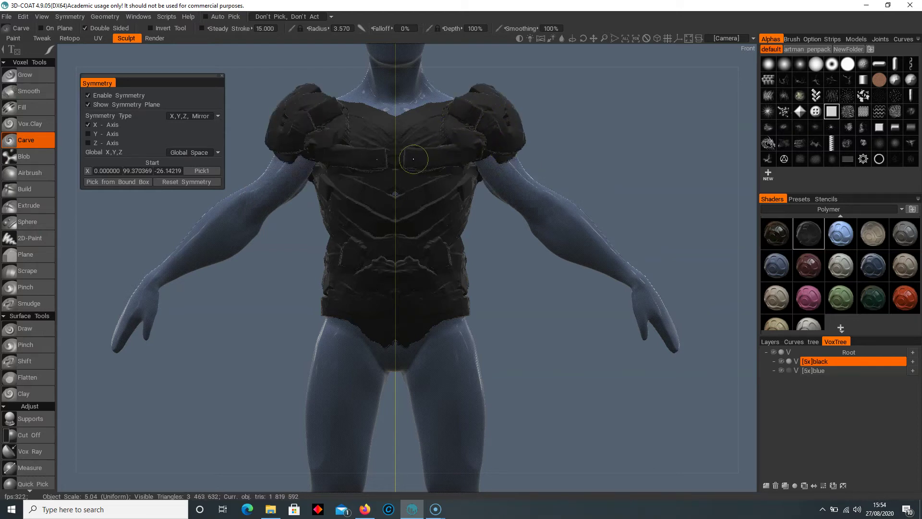
key("ctrl+z")
key("ctrl+z")
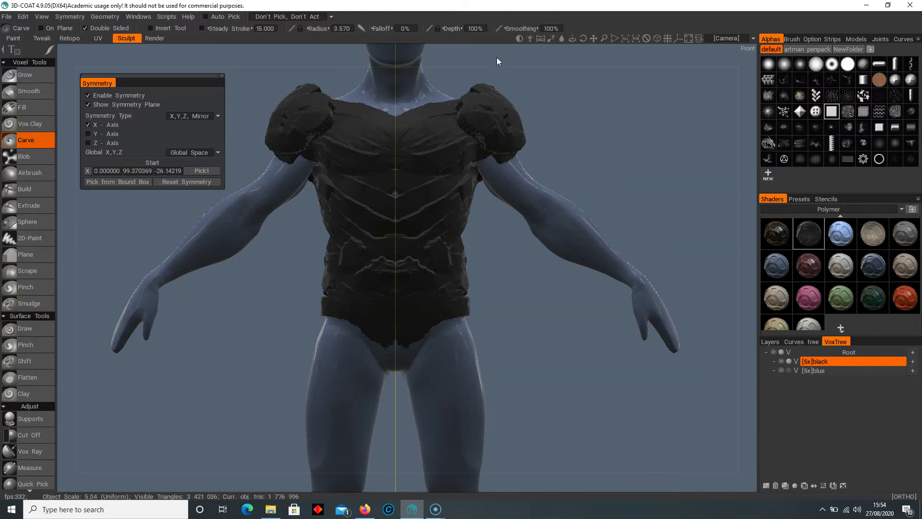
Step: Set the brush depth to 32% and extend the black armour over the shoulders and down the arms to the wrists with Carve
left_click(474, 28)
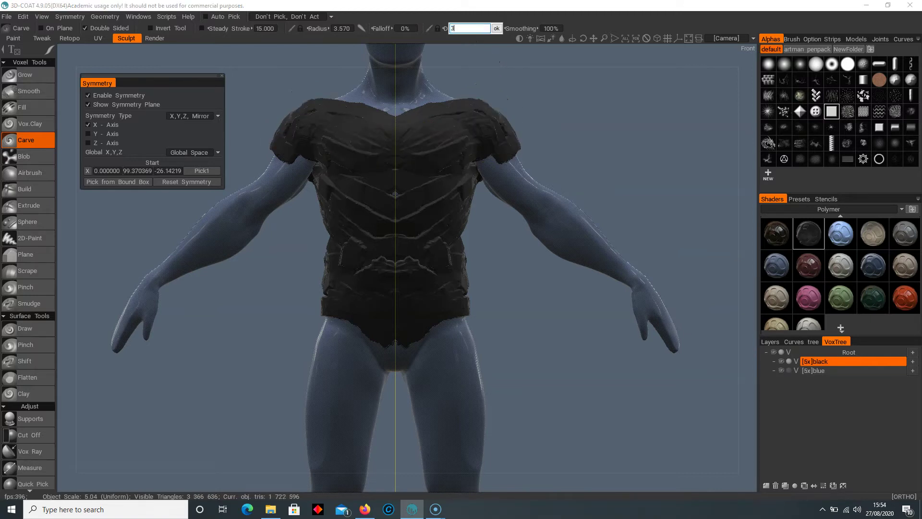
key("Return")
mouse_move(493, 173)
left_mouse_down()
mouse_move(485, 158)
mouse_move(506, 156)
mouse_move(534, 189)
mouse_move(470, 203)
left_mouse_up()
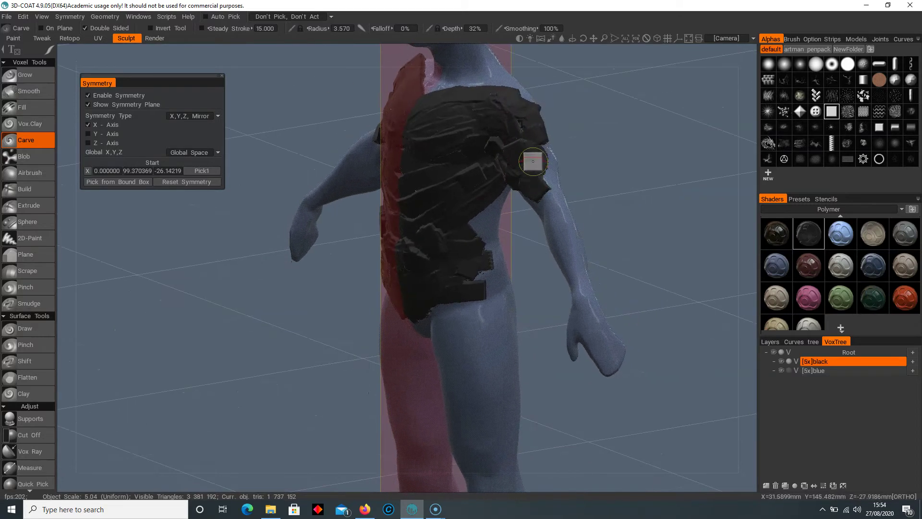
mouse_move(533, 160)
left_mouse_down()
mouse_move(583, 286)
mouse_move(575, 279)
mouse_move(698, 188)
left_mouse_up()
mouse_move(568, 274)
left_mouse_down()
mouse_move(527, 235)
mouse_move(475, 212)
mouse_move(480, 231)
mouse_move(571, 284)
left_mouse_up()
left_click_drag(644, 225, 618, 198)
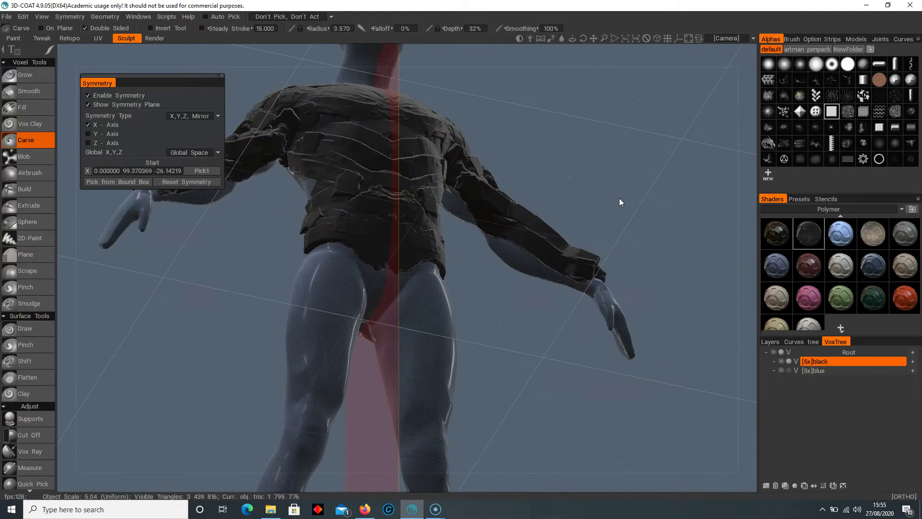
mouse_move(563, 277)
left_mouse_down()
mouse_move(475, 221)
mouse_move(445, 184)
left_mouse_up()
Step: Cover the front, outer and inner thighs with mirrored Carve strokes from the groin to just above the knees
key("KP_1")
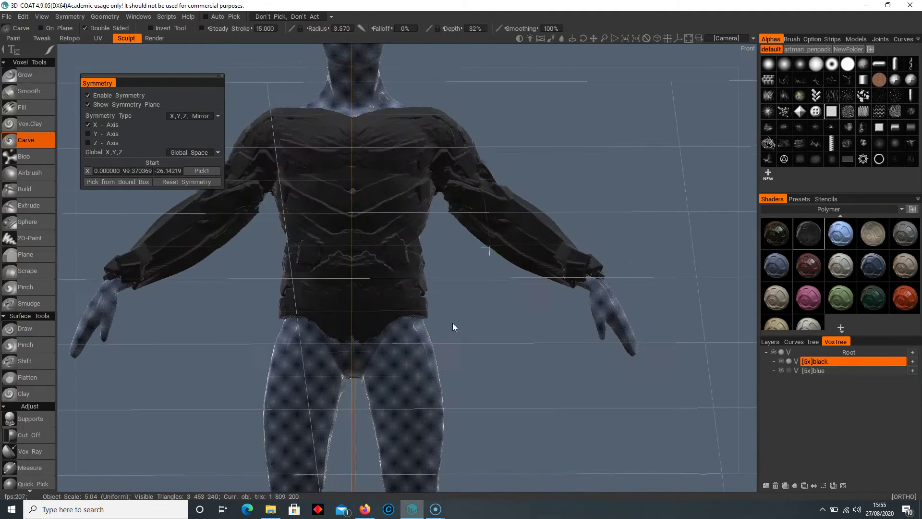
middle_click_drag(493, 329, 490, 113)
mouse_move(420, 101)
left_mouse_down()
mouse_move(374, 147)
mouse_move(385, 123)
mouse_move(420, 113)
mouse_move(384, 177)
mouse_move(429, 126)
mouse_move(442, 211)
mouse_move(434, 255)
mouse_move(426, 140)
mouse_move(422, 264)
mouse_move(409, 178)
mouse_move(411, 254)
mouse_move(397, 185)
mouse_move(405, 264)
mouse_move(384, 181)
left_mouse_up()
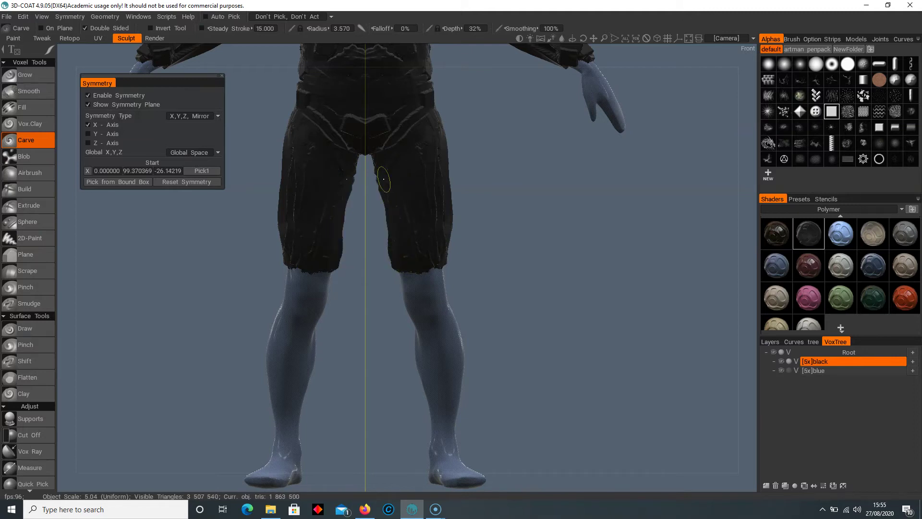
left_click_drag(473, 178, 535, 170)
left_click_drag(390, 248, 381, 151)
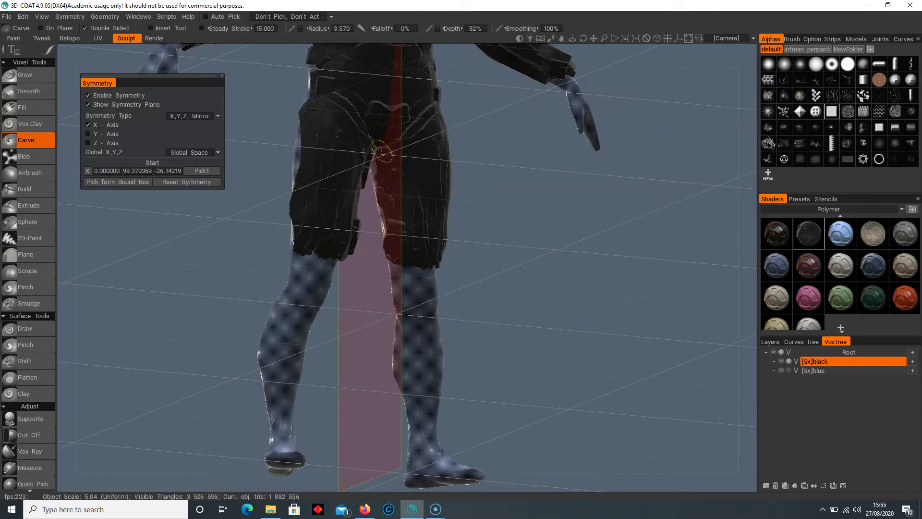
left_click_drag(382, 203, 390, 253)
middle_click_drag(477, 254, 472, 192)
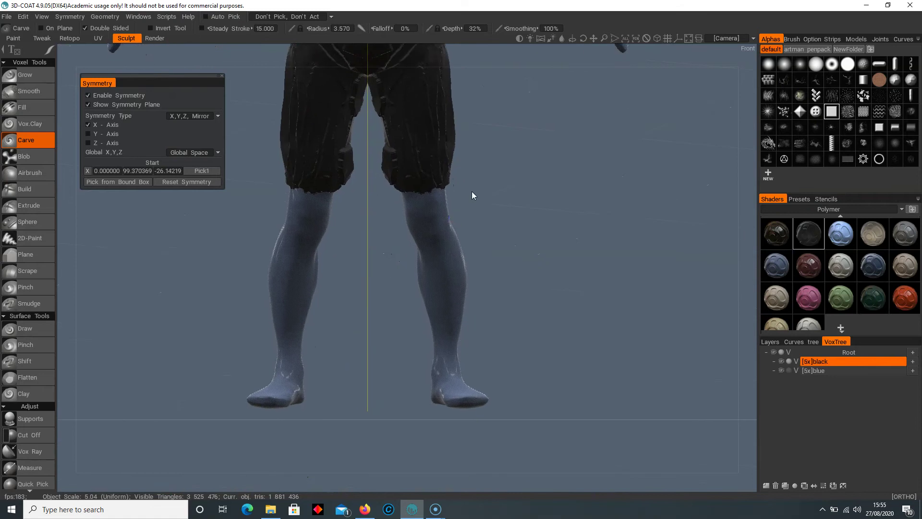
Step: Build up the black armour over the knees and down the shins to the ankles with Carve
mouse_move(440, 188)
left_mouse_down()
mouse_move(406, 193)
mouse_move(437, 234)
left_mouse_up()
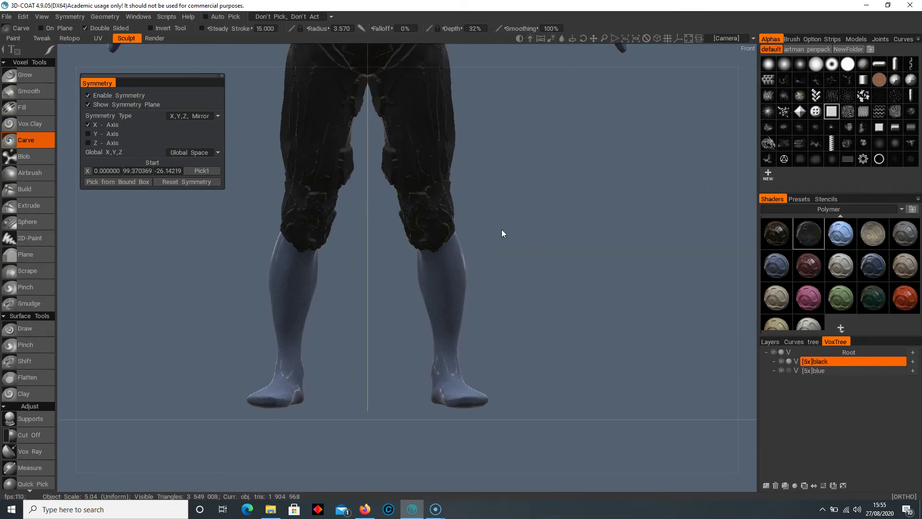
mouse_move(501, 229)
left_mouse_down()
mouse_move(465, 223)
mouse_move(535, 256)
left_mouse_up()
middle_click_drag(535, 257, 508, 211)
mouse_move(437, 196)
left_mouse_down()
mouse_move(445, 261)
mouse_move(438, 315)
mouse_move(426, 321)
mouse_move(427, 207)
mouse_move(430, 226)
mouse_move(406, 211)
mouse_move(421, 299)
left_mouse_up()
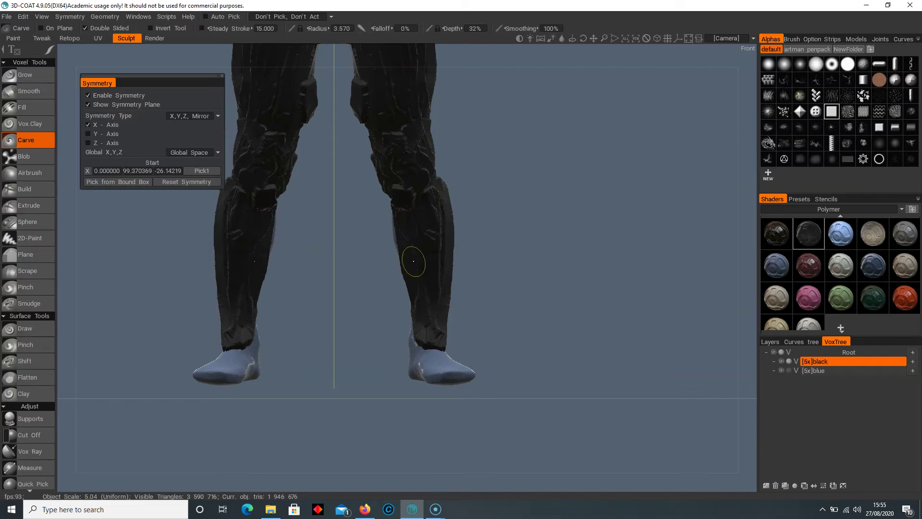
Step: Carve armour over the feet, ankles and outer calves up to the side of the knee
mouse_move(499, 259)
left_mouse_down()
mouse_move(433, 301)
mouse_move(420, 344)
mouse_move(388, 369)
mouse_move(408, 372)
mouse_move(453, 350)
mouse_move(470, 231)
left_mouse_up()
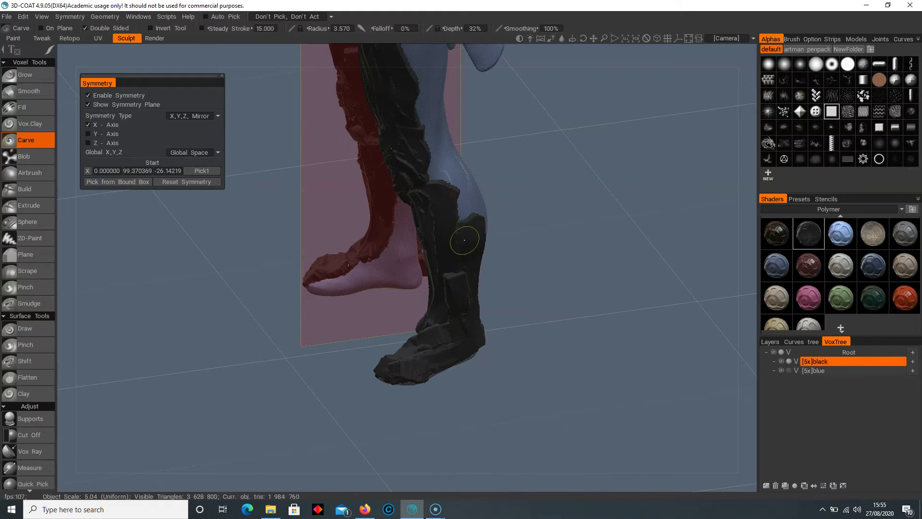
mouse_move(469, 231)
right_mouse_down()
mouse_move(436, 287)
mouse_move(481, 234)
right_mouse_up()
left_click_drag(481, 233, 482, 265)
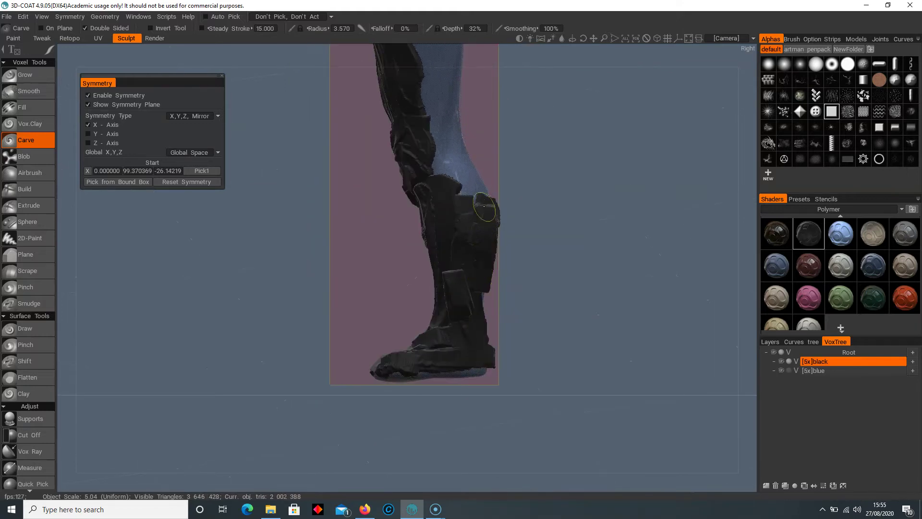
mouse_move(483, 206)
left_mouse_down()
mouse_move(469, 158)
mouse_move(456, 212)
left_mouse_up()
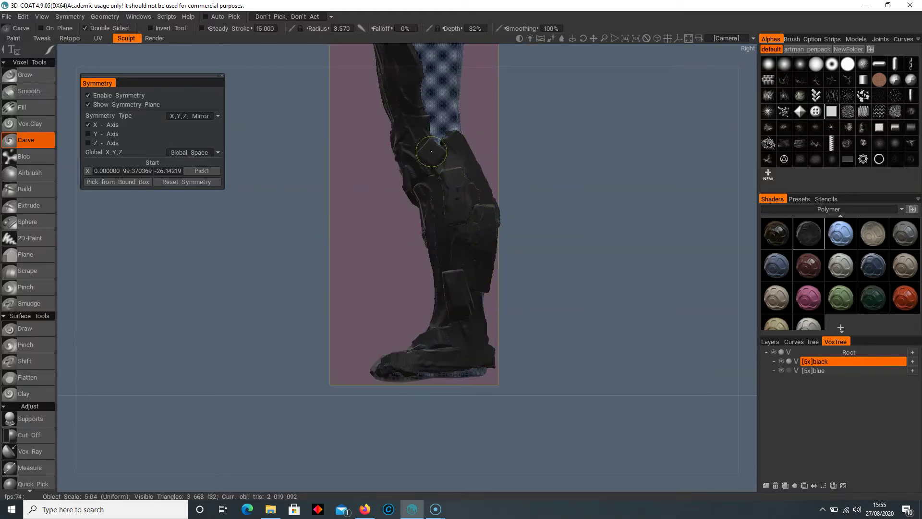
Step: Carve armour plates up the side and rear of the outer thighs from the knees to below the hips
middle_click_drag(431, 151, 432, 309)
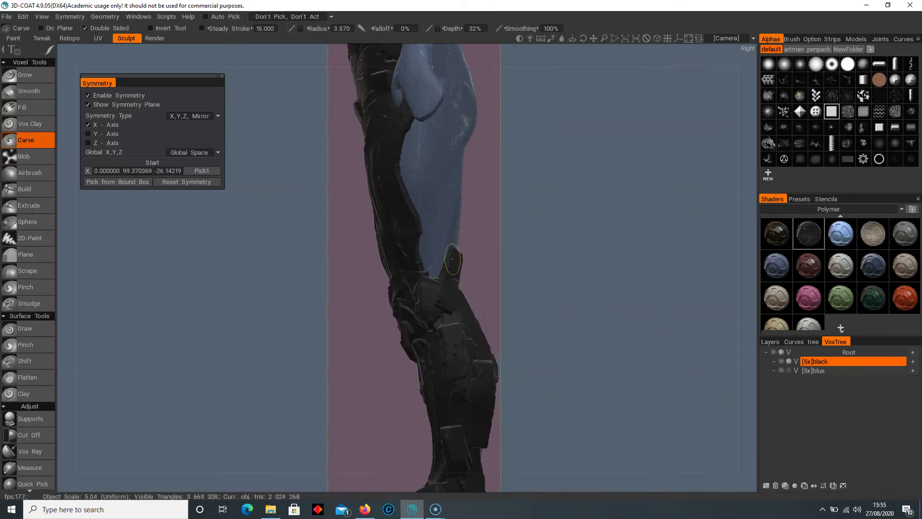
left_click_drag(452, 259, 454, 143)
mouse_move(437, 281)
left_mouse_down()
mouse_move(433, 163)
mouse_move(411, 149)
left_mouse_up()
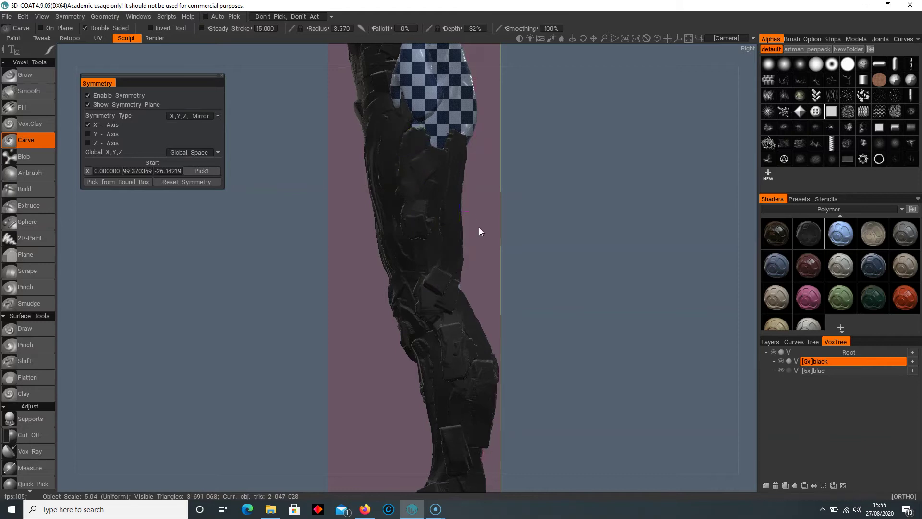
Step: Cover the hips, buttocks and back with Carve, enlarging the brush radius to 4.733 for the back
left_click_drag(479, 231, 455, 201)
middle_click_drag(454, 202, 442, 310)
mouse_move(421, 279)
left_mouse_down()
mouse_move(456, 227)
mouse_move(400, 244)
left_mouse_up()
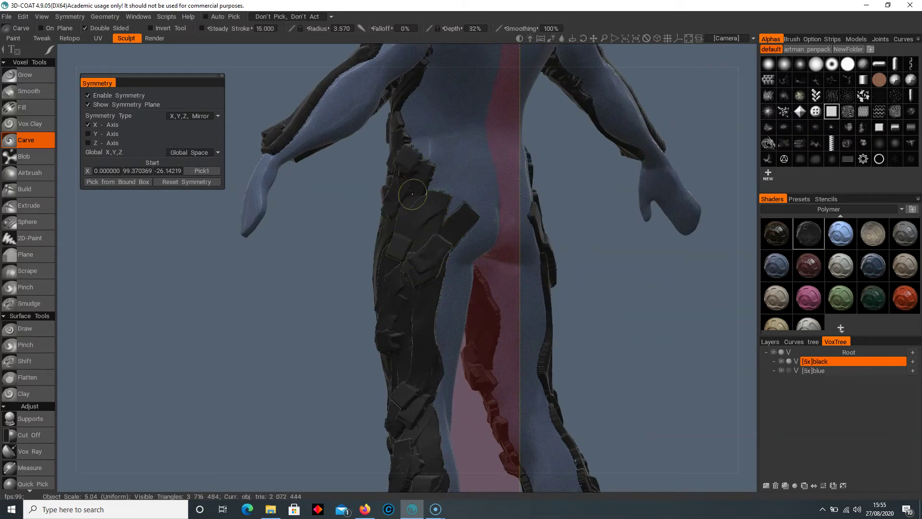
left_click_drag(412, 194, 493, 218)
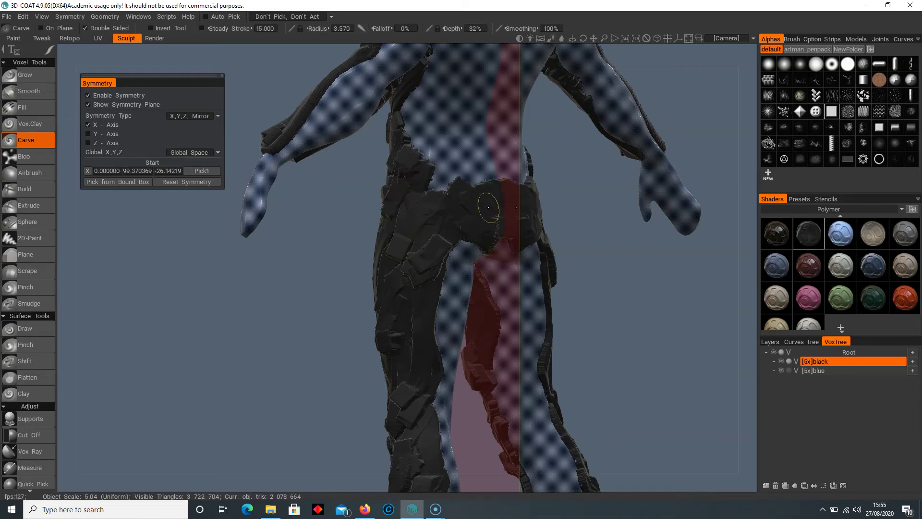
right_click_drag(488, 207, 494, 202)
mouse_move(493, 192)
left_mouse_down()
mouse_move(489, 149)
mouse_move(452, 199)
mouse_move(461, 134)
mouse_move(422, 144)
mouse_move(446, 106)
mouse_move(481, 88)
left_mouse_up()
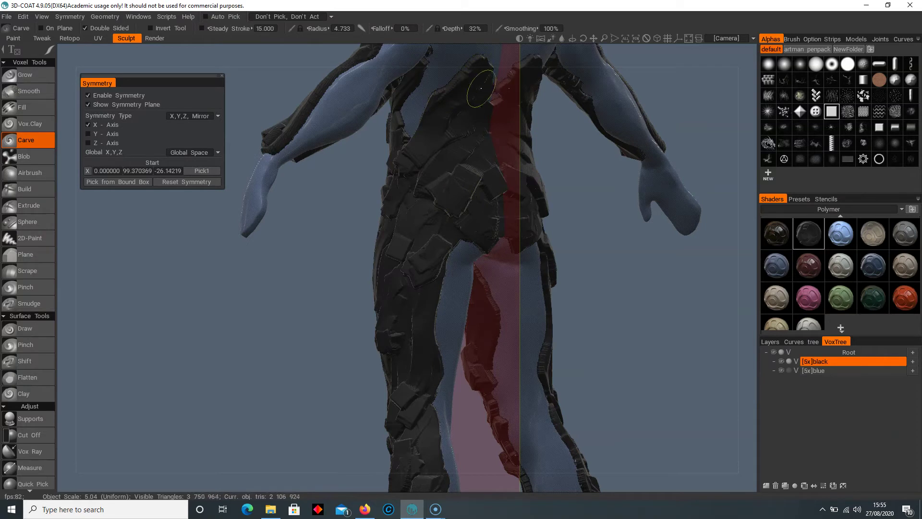
middle_click_drag(457, 162, 430, 236)
mouse_move(471, 172)
left_mouse_down()
mouse_move(466, 88)
mouse_move(445, 116)
mouse_move(425, 82)
mouse_move(411, 144)
left_mouse_up()
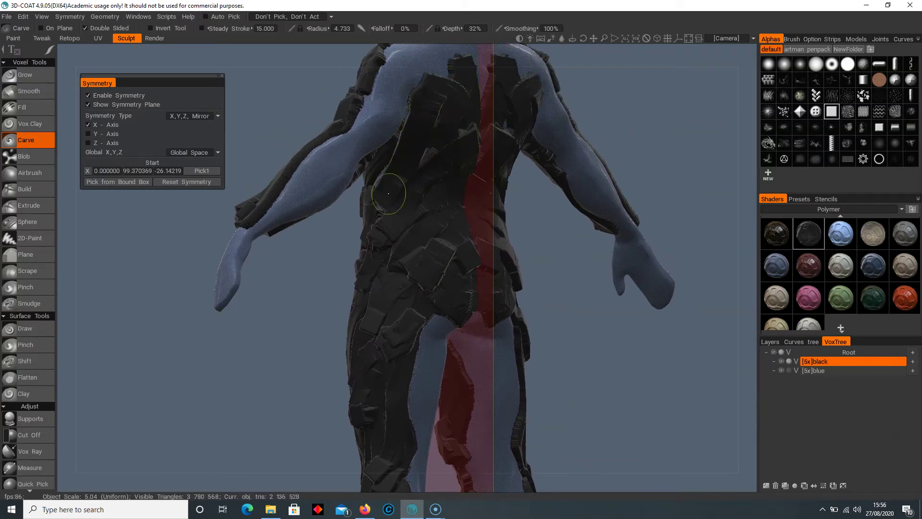
Step: Carve armour across the upper back, the rear of the shoulders and the backs of the arms
mouse_move(389, 194)
left_mouse_down("alt")
mouse_move(415, 187)
mouse_move(421, 162)
mouse_move(381, 194)
mouse_move(379, 173)
left_mouse_up("alt")
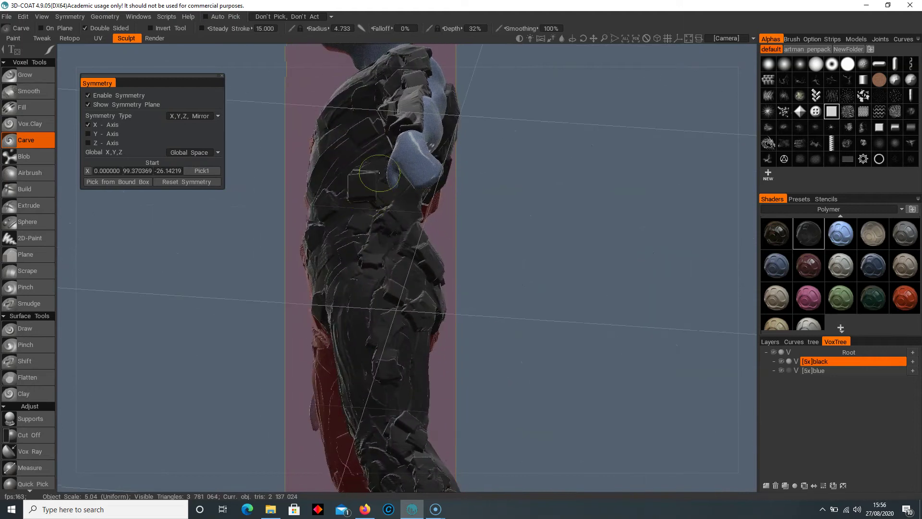
middle_click_drag(379, 173, 432, 144)
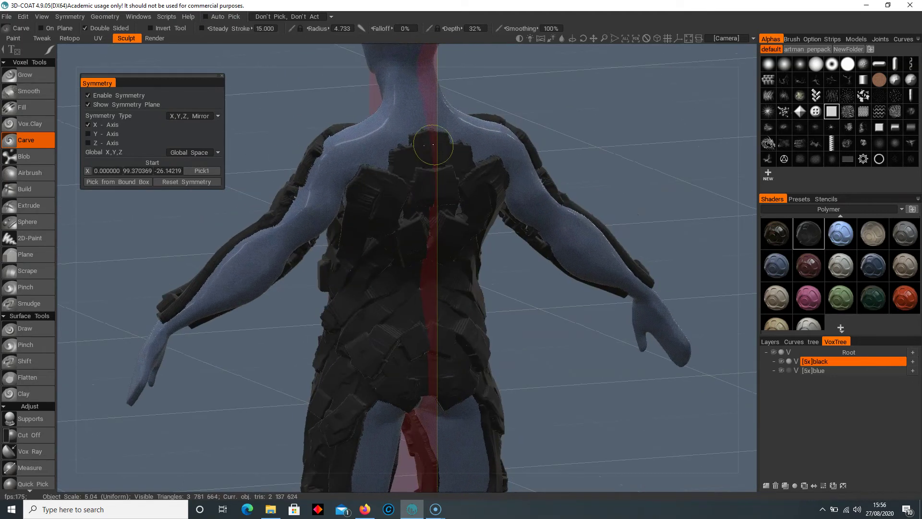
mouse_move(425, 121)
left_mouse_down()
mouse_move(375, 123)
mouse_move(341, 139)
mouse_move(381, 148)
mouse_move(356, 167)
left_mouse_up()
mouse_move(303, 187)
left_mouse_down()
mouse_move(317, 216)
mouse_move(291, 231)
mouse_move(293, 224)
left_mouse_up()
mouse_move(293, 223)
middle_mouse_down()
mouse_move(283, 282)
mouse_move(312, 245)
middle_mouse_up()
mouse_move(312, 245)
left_mouse_down()
mouse_move(280, 218)
mouse_move(224, 279)
mouse_move(312, 205)
mouse_move(281, 250)
mouse_move(332, 199)
mouse_move(357, 154)
mouse_move(511, 230)
left_mouse_up()
Step: Cover the backs and inner sides of the thighs down past the backs of the knees with Carve strokes
middle_click_drag(439, 347, 423, 120, "alt")
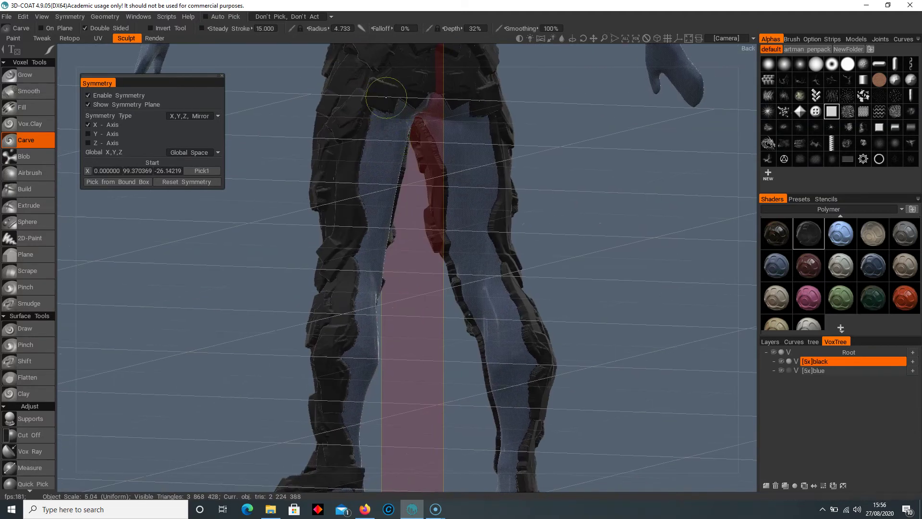
mouse_move(384, 98)
left_mouse_down()
mouse_move(413, 102)
mouse_move(371, 176)
mouse_move(384, 209)
mouse_move(378, 258)
left_mouse_up()
mouse_move(450, 198)
left_mouse_down("alt")
mouse_move(453, 176)
mouse_move(416, 209)
mouse_move(307, 161)
left_mouse_up("alt")
left_click_drag(360, 192, 337, 277)
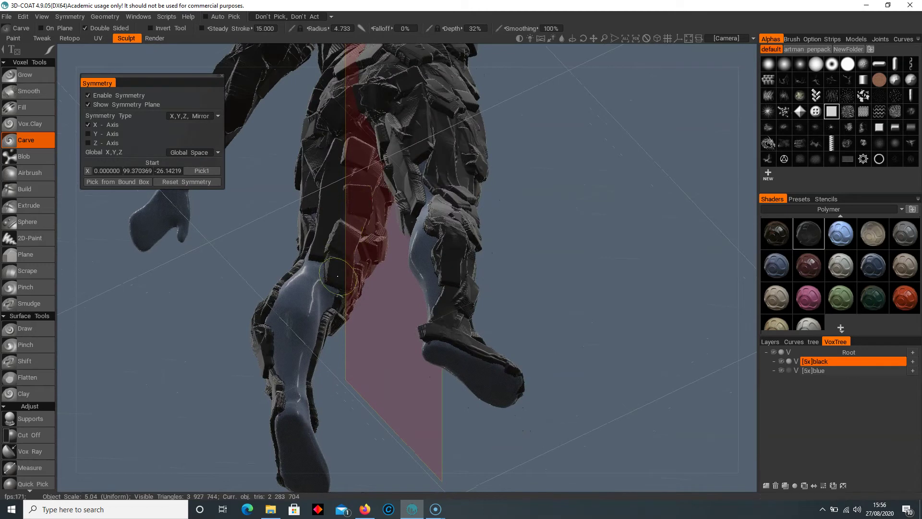
middle_click_drag(338, 276, 325, 262)
mouse_move(317, 192)
left_mouse_down()
mouse_move(289, 353)
mouse_move(302, 268)
left_mouse_up()
Step: Close the remaining gaps on the calves, ankles and heels with mirrored Carve strokes
mouse_move(375, 255)
left_mouse_down("alt")
mouse_move(427, 238)
mouse_move(448, 216)
left_mouse_up("alt")
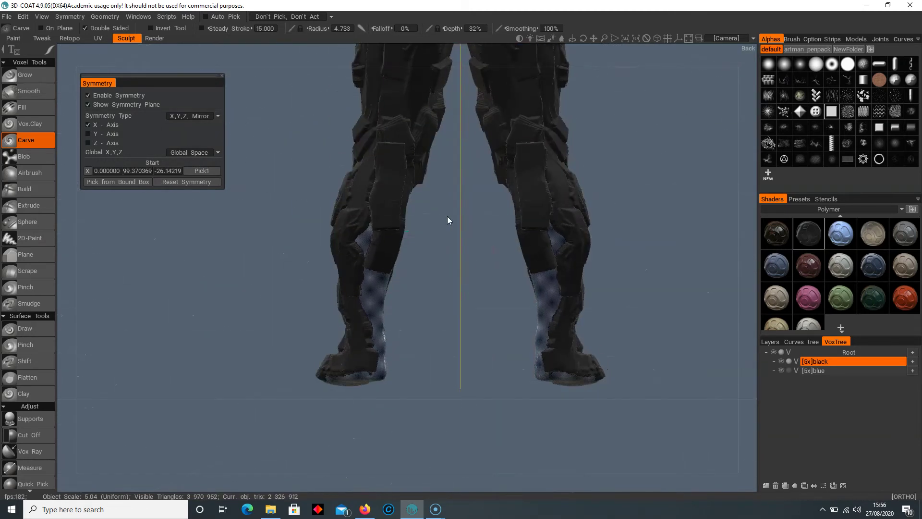
mouse_move(410, 186)
left_mouse_down()
mouse_move(370, 246)
mouse_move(368, 315)
left_mouse_up()
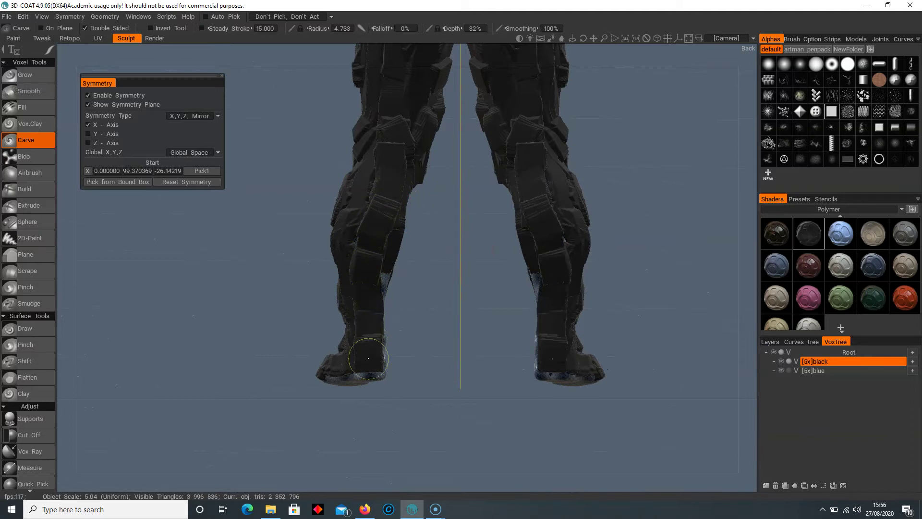
left_click_drag(368, 358, 324, 328, "alt")
left_click_drag(378, 271, 373, 350)
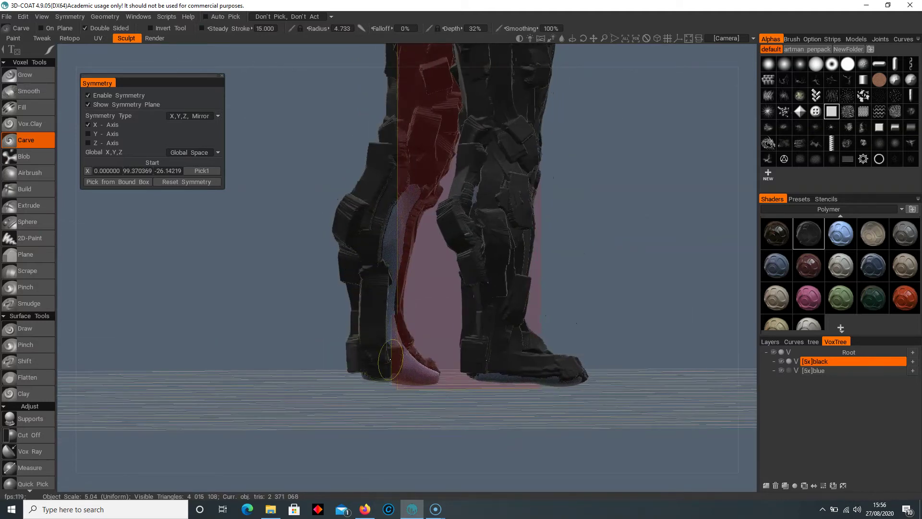
middle_click_drag(404, 361, 375, 328, "shift")
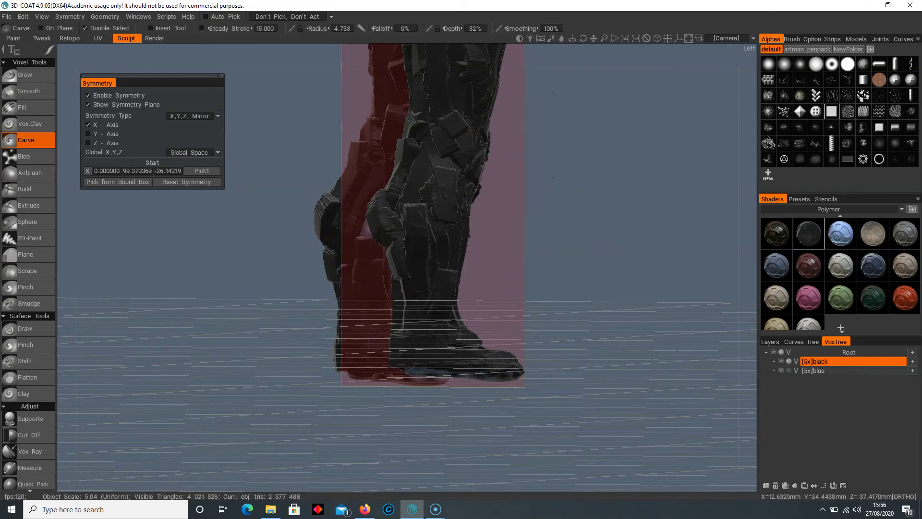
left_click_drag(375, 328, 381, 182, "alt")
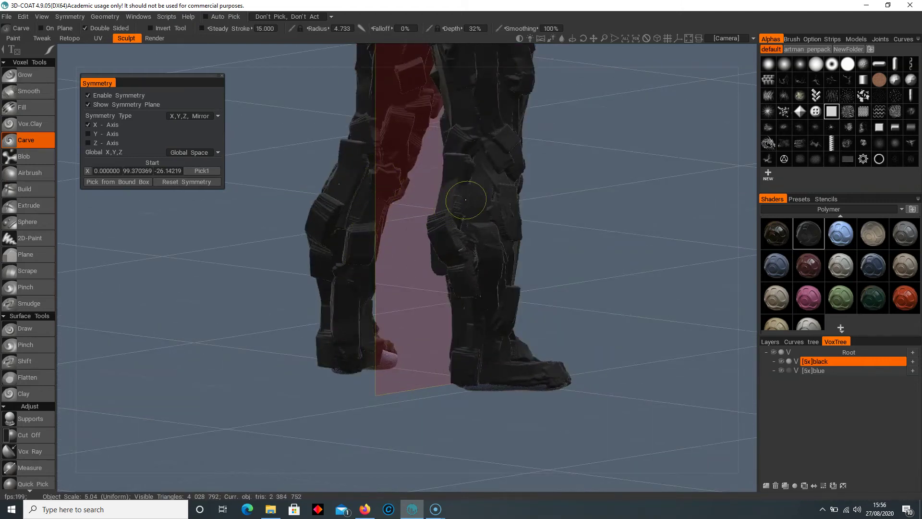
left_click_drag(466, 199, 466, 206)
mouse_move(466, 206)
left_mouse_down("alt")
mouse_move(603, 243)
mouse_move(434, 283)
left_mouse_up("alt")
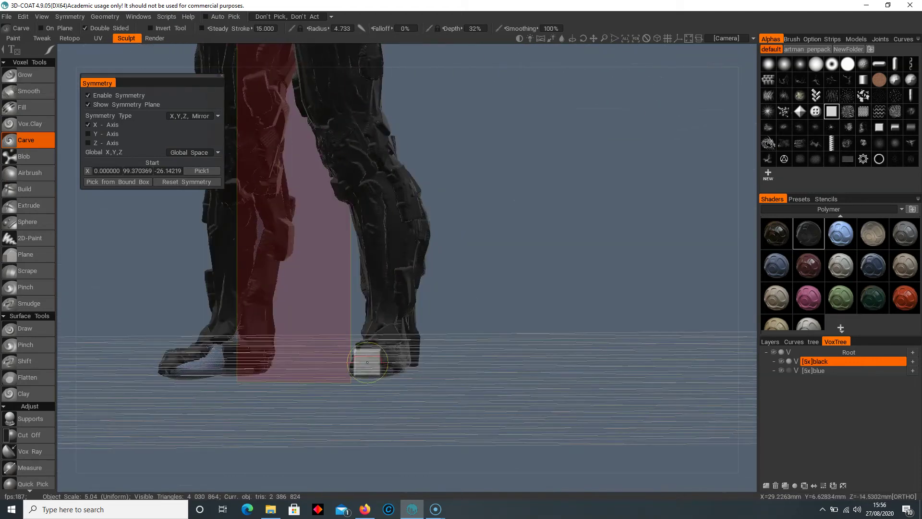
Step: Carve armour over the tops of the shoulders and across the base of the neck
mouse_move(367, 362)
middle_mouse_down()
mouse_move(321, 310)
mouse_move(200, 329)
middle_mouse_up()
mouse_move(199, 330)
left_mouse_down()
mouse_move(198, 344)
mouse_move(230, 319)
mouse_move(268, 249)
mouse_move(277, 175)
mouse_move(337, 203)
left_mouse_up()
right_click_drag(336, 203, 281, 185)
middle_click_drag(281, 185, 444, 235)
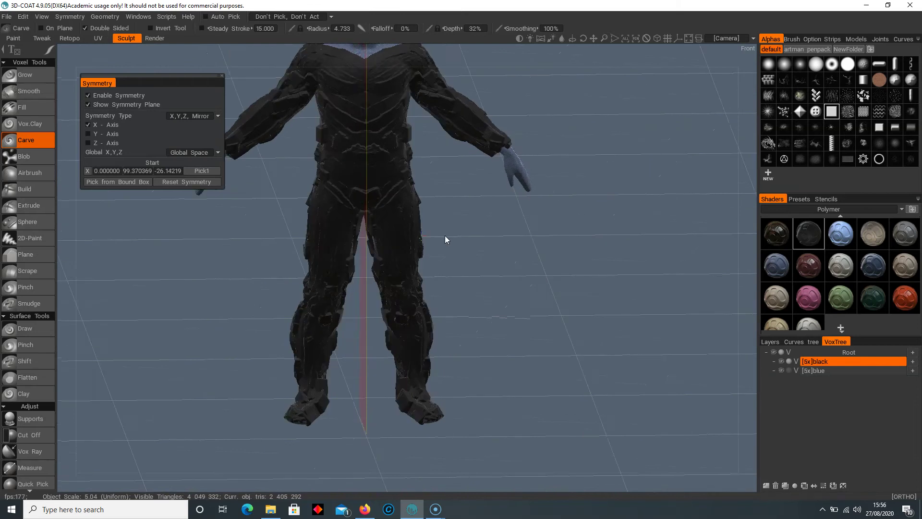
right_click_drag(395, 169, 498, 187)
middle_click_drag(498, 188, 502, 468)
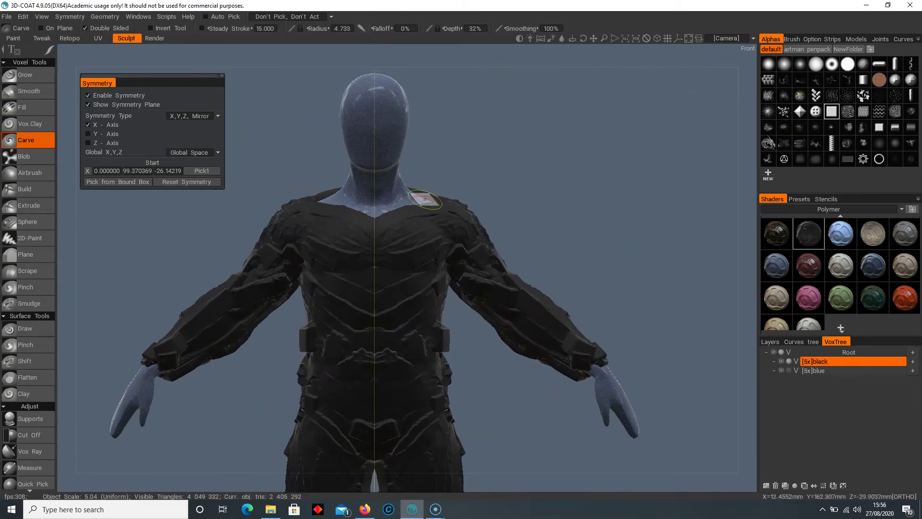
left_click_drag(425, 199, 381, 211)
Step: Cover the backs and outer edges of the hands with mirrored Carve strokes at a brush radius of about 2.1
middle_click_drag(323, 387, 506, 210)
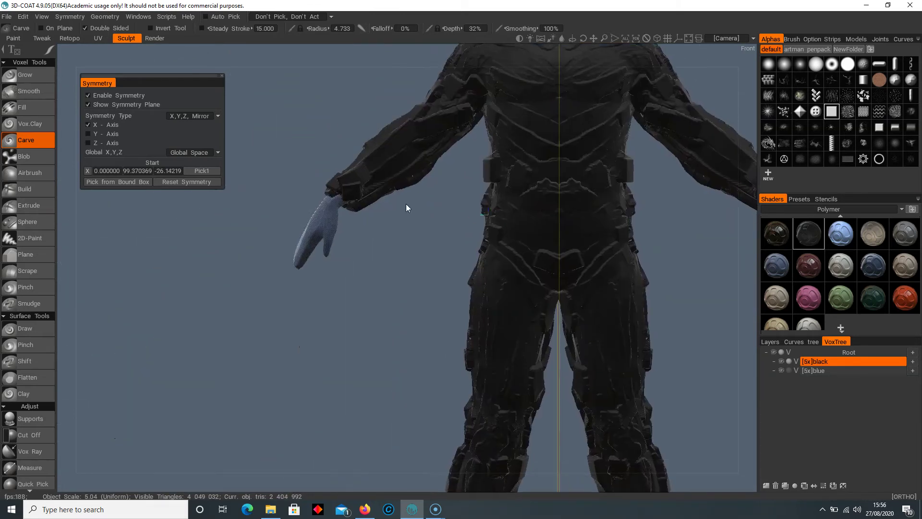
left_click_drag(405, 204, 497, 217)
scroll(386, 214, "down", 8)
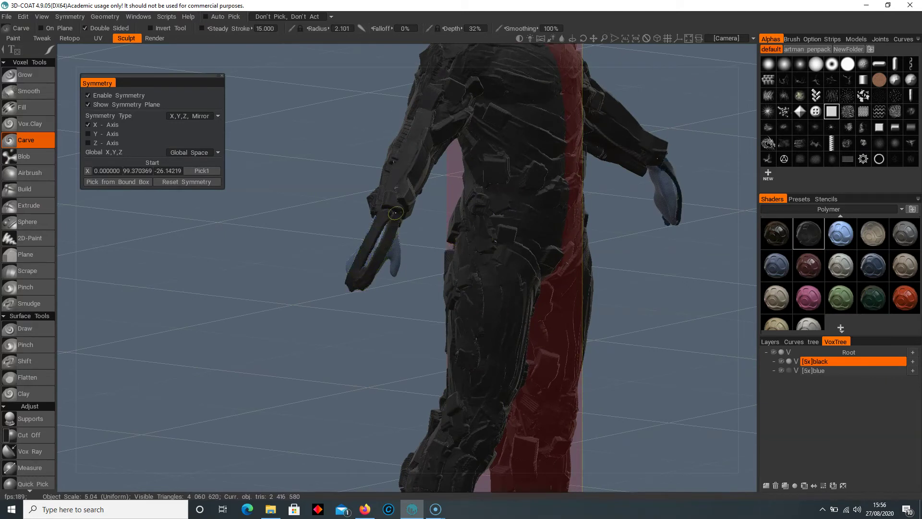
left_click_drag(361, 271, 492, 267, "alt")
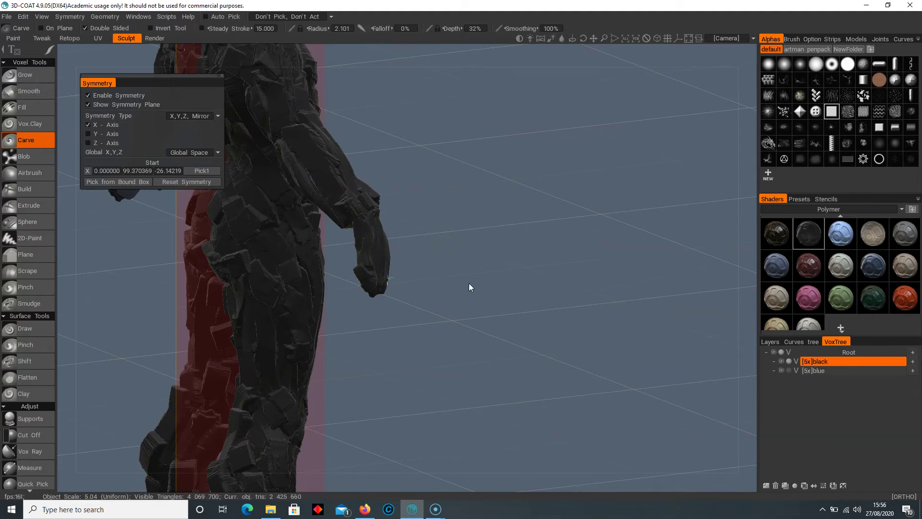
right_click_drag(470, 286, 282, 268, "shift")
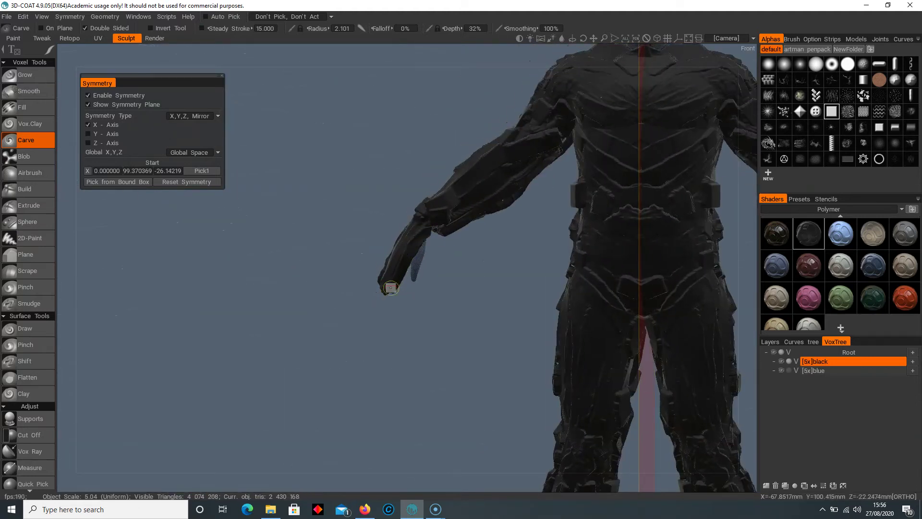
left_click_drag(284, 259, 367, 226, "alt")
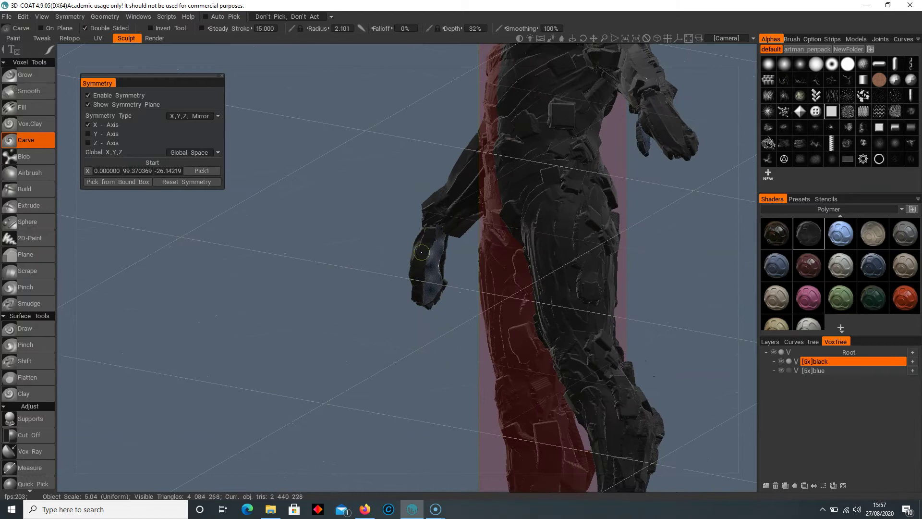
Step: Carve armour over the palms, thumbs and fingertips to close the blue gaps on the hands
left_click_drag(426, 263, 462, 279, "alt")
middle_click_drag(462, 279, 403, 287, "alt")
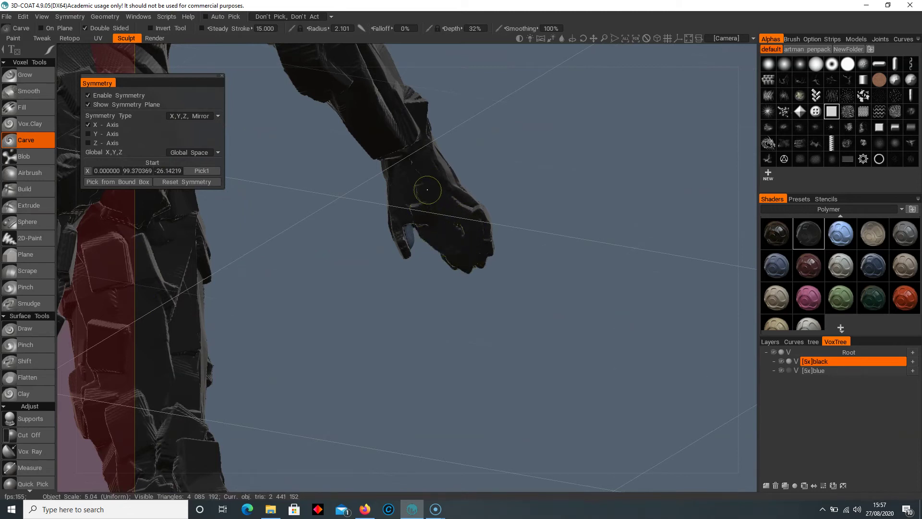
right_click_drag(427, 190, 435, 223)
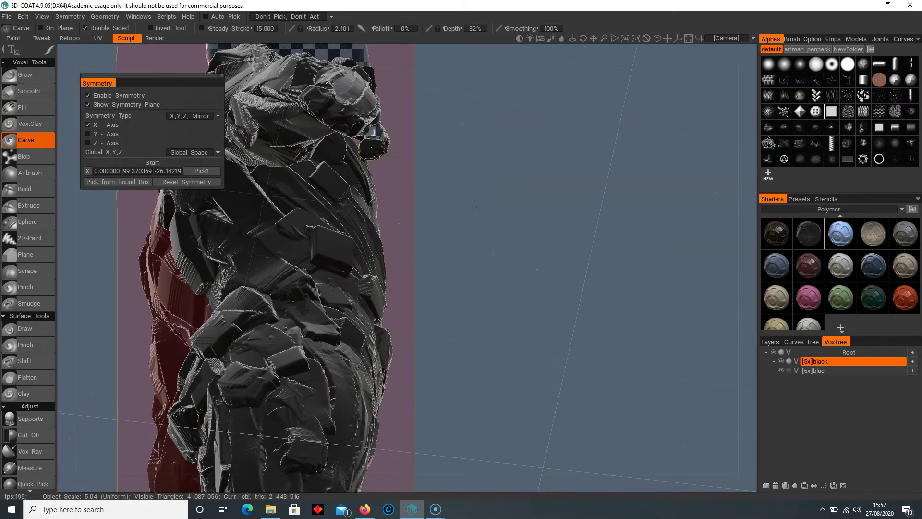
right_click_drag(420, 179, 525, 224)
Step: Carve an armoured collar around the neck up to the jaw and nape at a brush radius of about 3.16
middle_click_drag(525, 223, 418, 388)
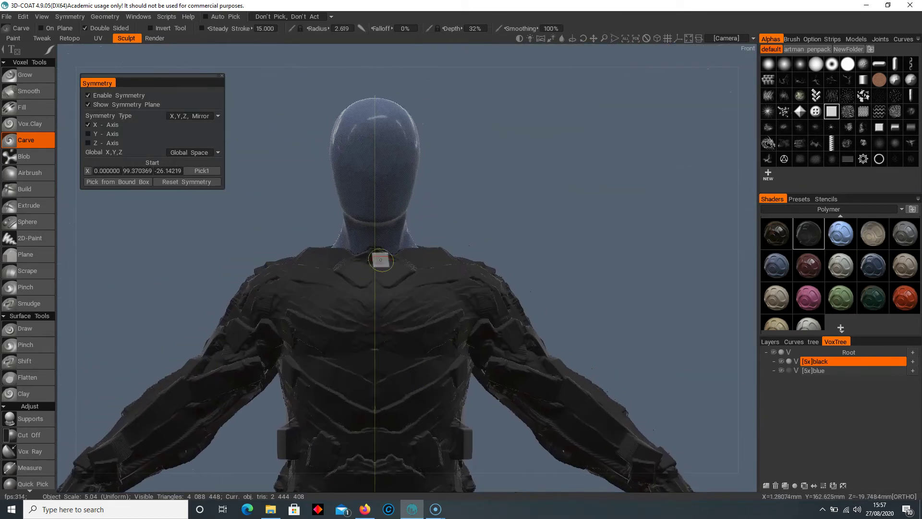
mouse_move(417, 244)
left_mouse_down()
mouse_move(408, 236)
mouse_move(392, 245)
left_mouse_up()
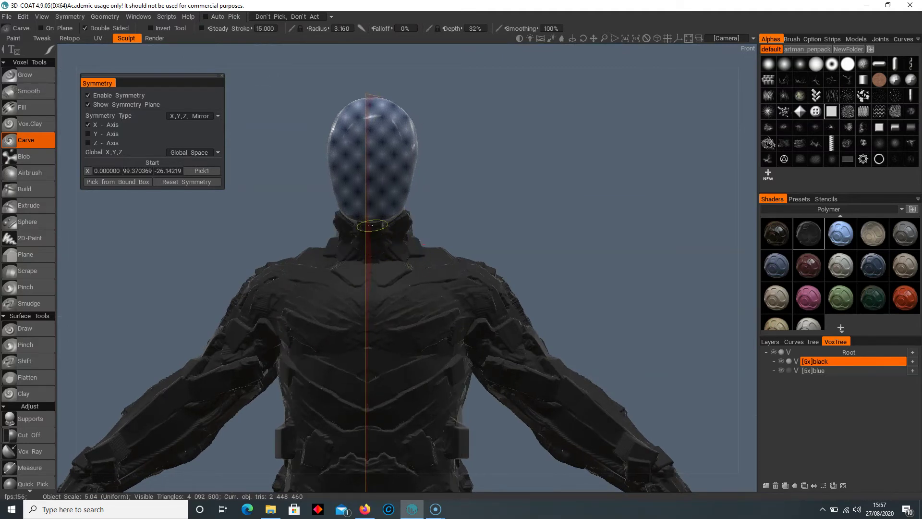
right_click_drag(371, 225, 442, 220)
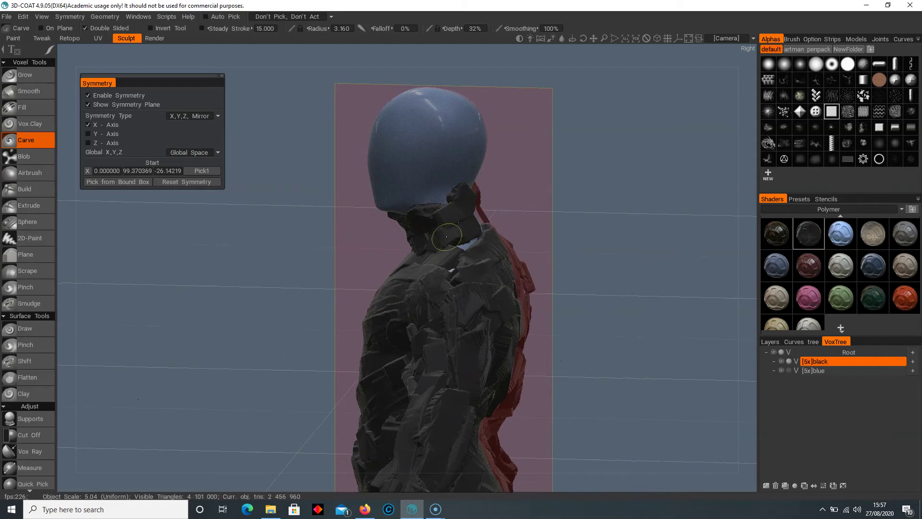
key("KP_2")
right_click_drag(448, 263, 442, 294)
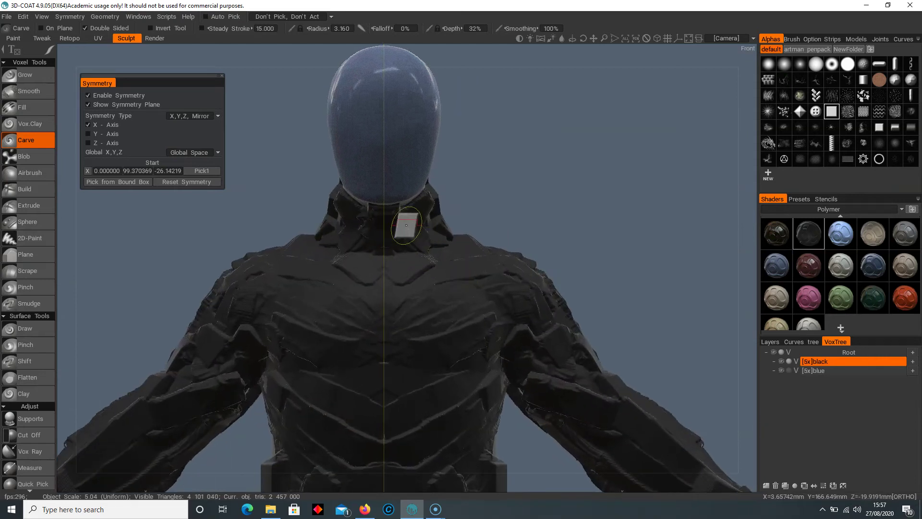
right_click_drag(406, 225, 493, 232)
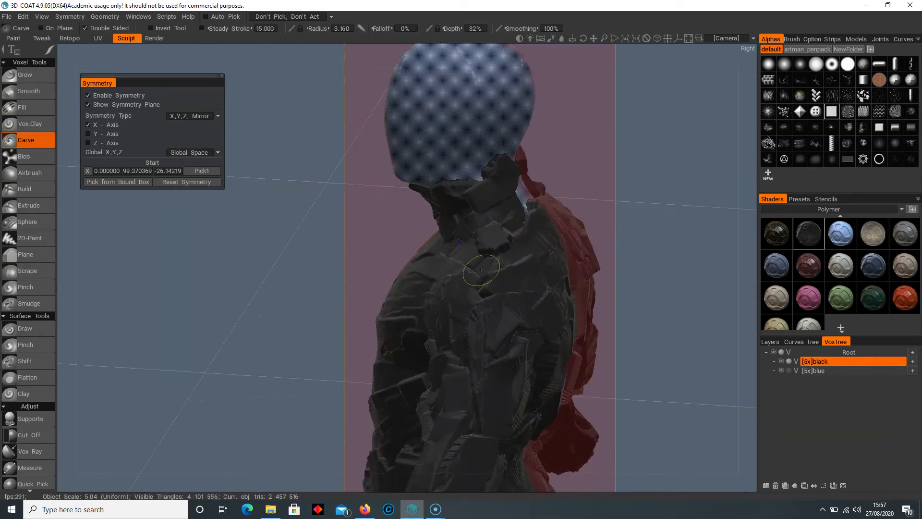
right_click_drag(481, 270, 488, 250)
Step: Build the helmet with Carve strokes over the jaw, cheeks, sides of the head and brow, leaving the face open
mouse_move(464, 226)
left_mouse_down()
mouse_move(453, 149)
mouse_move(458, 179)
mouse_move(440, 157)
mouse_move(422, 204)
mouse_move(616, 232)
left_mouse_up()
left_click_drag(408, 199, 410, 198)
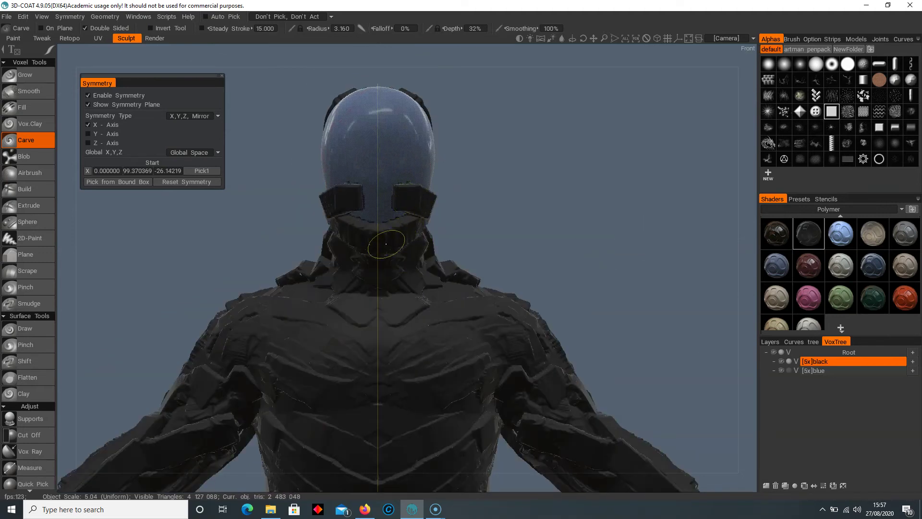
mouse_move(385, 244)
right_mouse_down()
mouse_move(380, 259)
mouse_move(402, 245)
right_mouse_up()
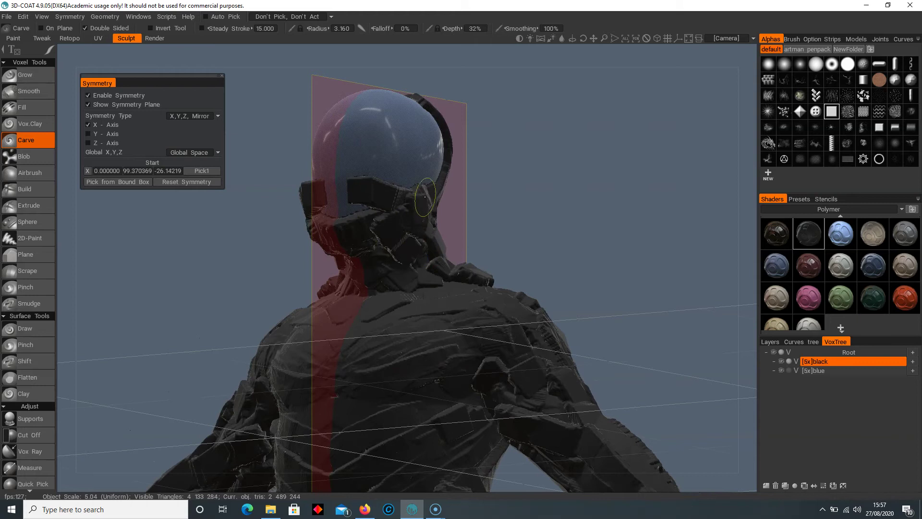
right_click_drag(417, 111, 540, 188, "shift")
left_click_drag(423, 117, 404, 130)
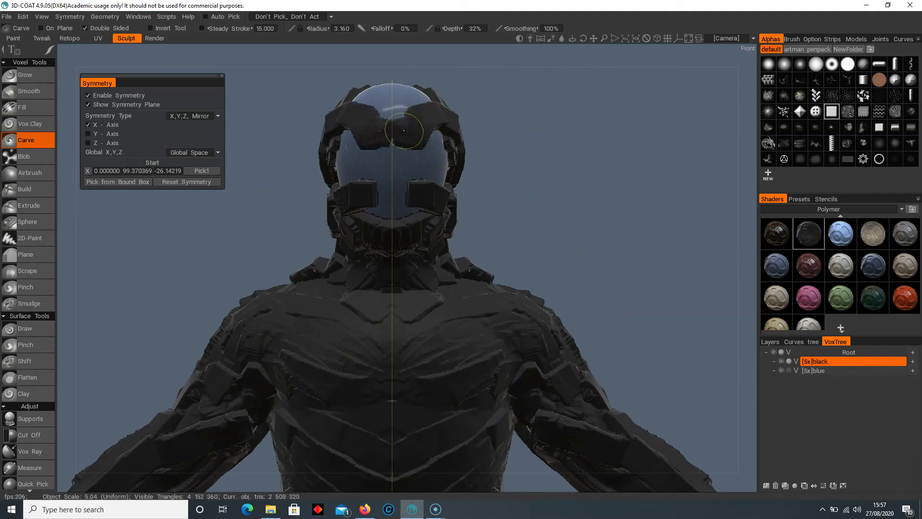
Step: Remove the blocky cheek pieces and reshape the lower edge of the visor opening
middle_click_drag(442, 247, 434, 236)
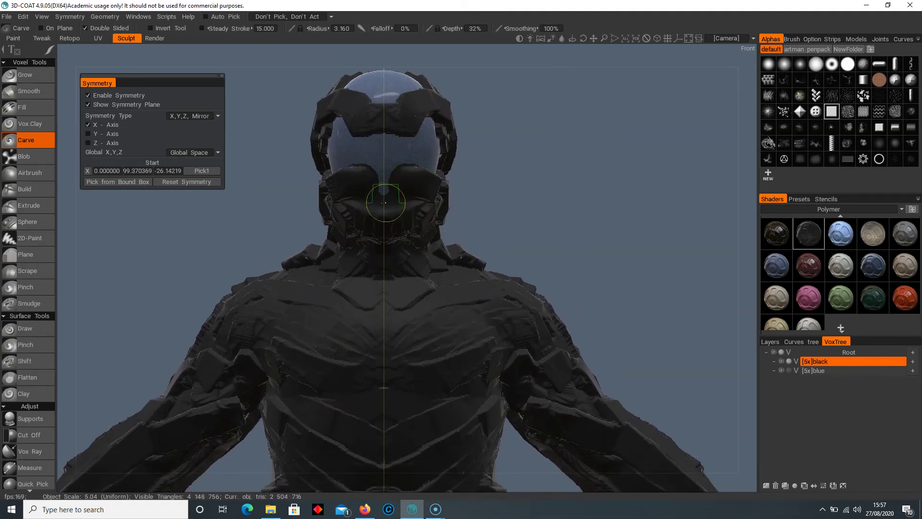
mouse_move(386, 203)
left_mouse_down()
mouse_move(397, 194)
mouse_move(366, 182)
left_mouse_up()
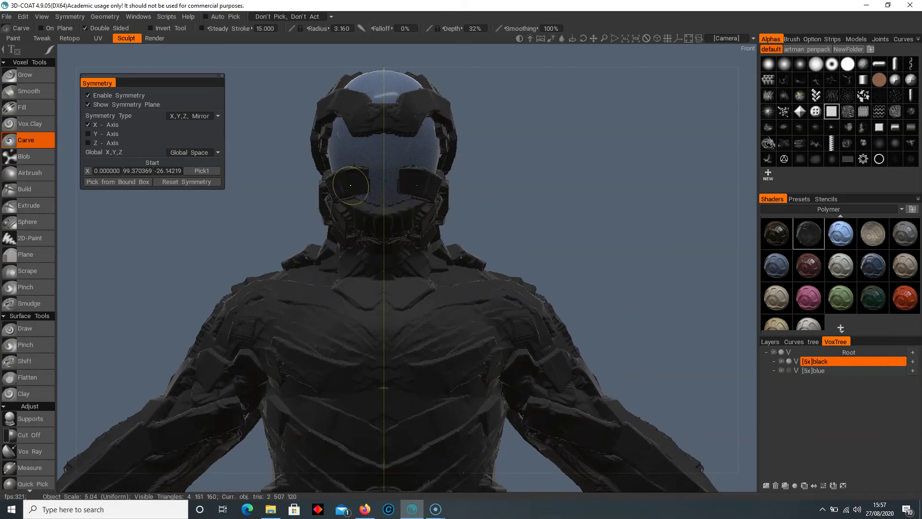
left_click_drag(474, 227, 485, 221)
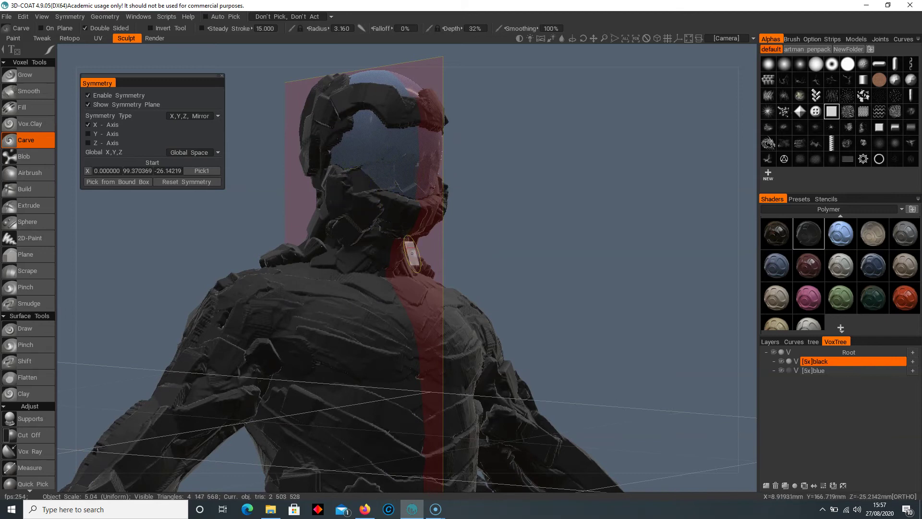
key("KP_2")
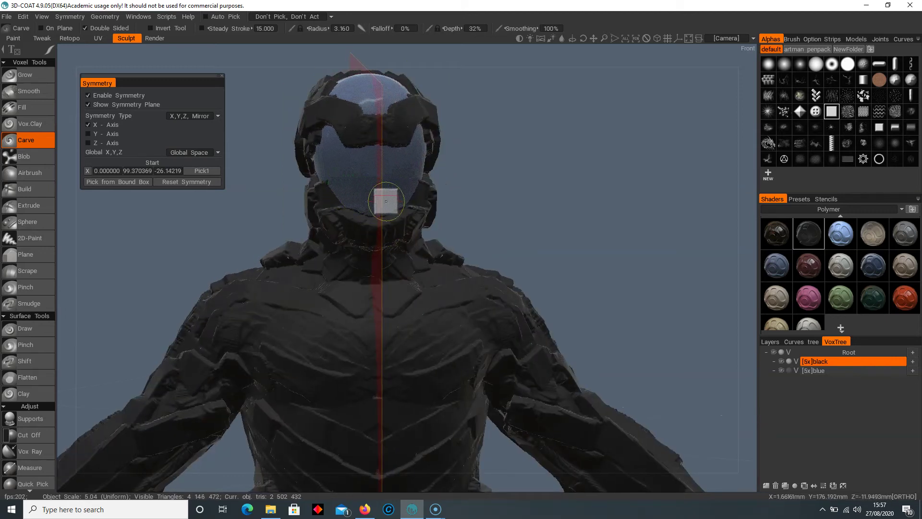
Step: Frame the sides of the visor with carved temple and cheek plates and thicken the chin guard
mouse_move(375, 260)
left_mouse_down("alt")
mouse_move(402, 263)
mouse_move(414, 278)
left_mouse_up("alt")
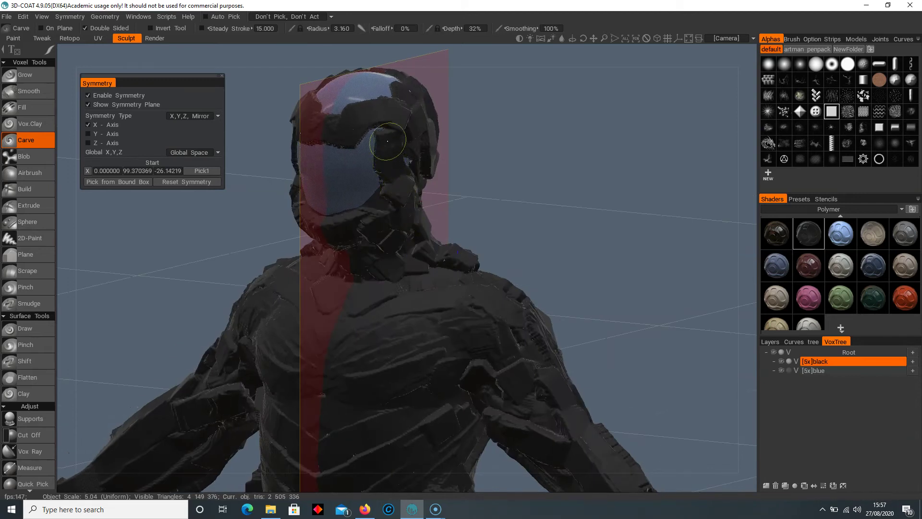
right_click_drag(418, 155, 493, 290, "shift")
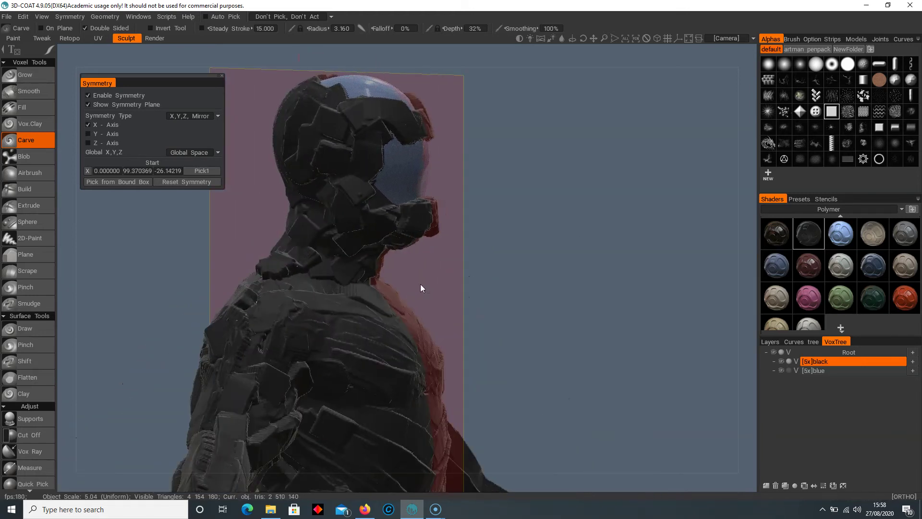
right_click_drag(421, 288, 342, 264, "shift")
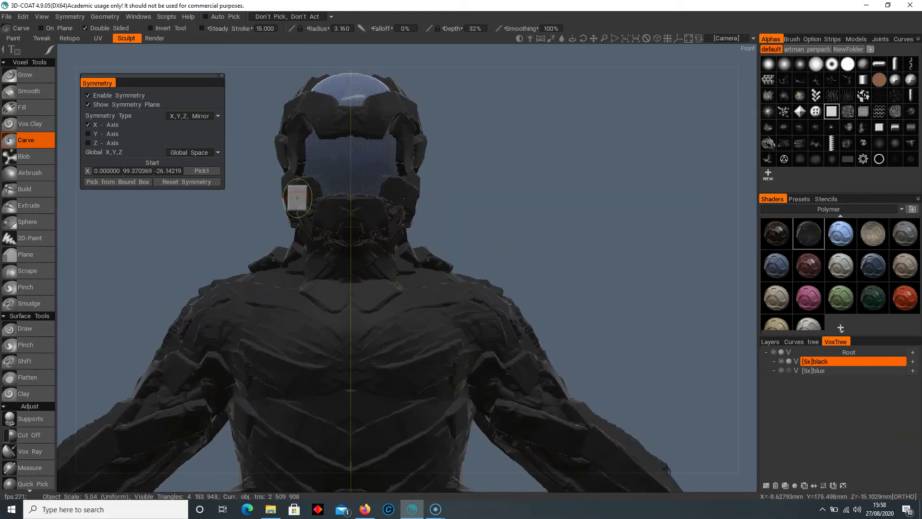
Step: Carve plates over the remaining blue area on the crown of the helmet
middle_click_drag(297, 198, 296, 374)
right_click_drag(296, 374, 346, 205)
left_click_drag(345, 207, 333, 224)
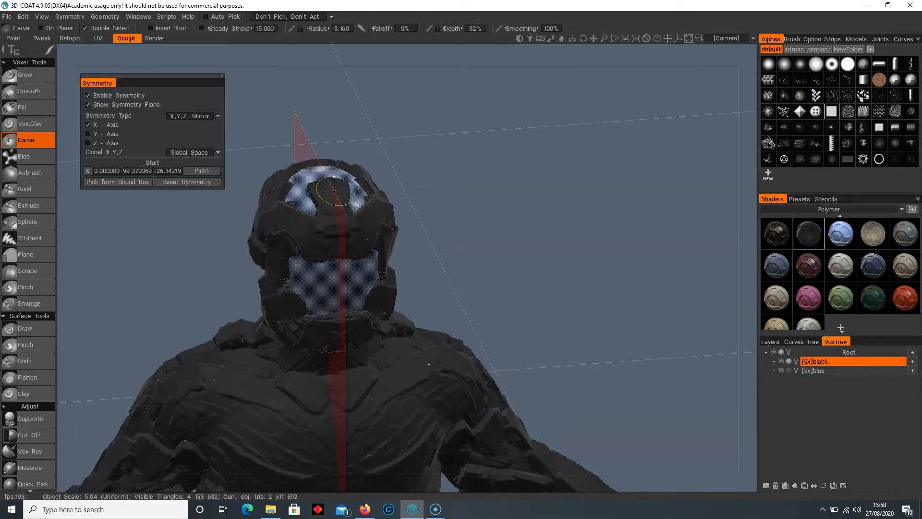
mouse_move(285, 175)
right_mouse_down("shift")
mouse_move(477, 241)
mouse_move(420, 240)
mouse_move(459, 257)
mouse_move(346, 267)
mouse_move(398, 266)
mouse_move(437, 332)
mouse_move(498, 336)
mouse_move(408, 354)
right_mouse_up("shift")
scroll(408, 354, "down", 8)
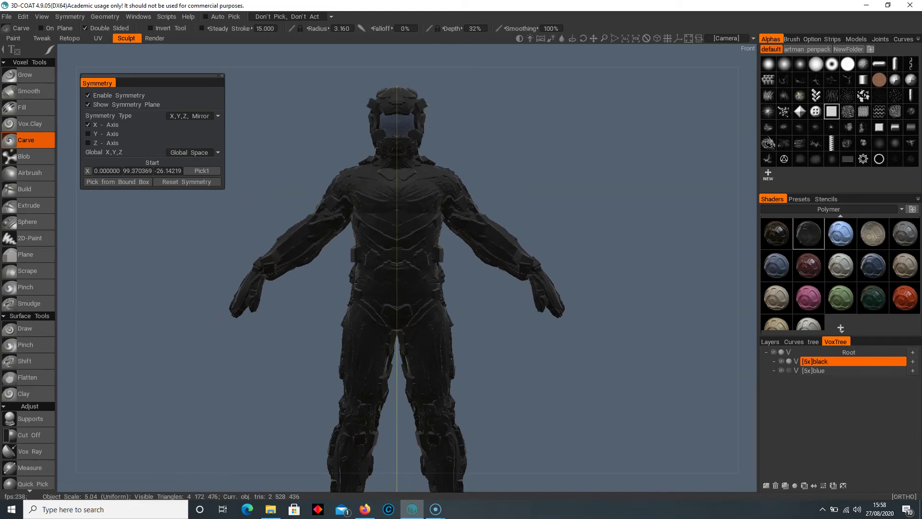
Step: Add carved plates to the sides and back of the helmet
left_click_drag(519, 201, 417, 203, "alt")
right_click_drag(417, 204, 484, 263, "alt")
middle_click_drag(484, 263, 503, 282, "alt")
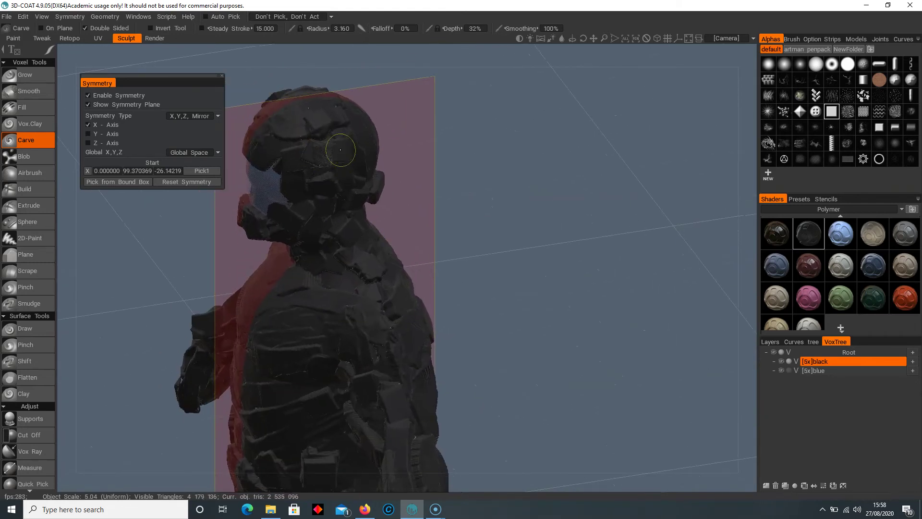
left_click_drag(368, 135, 482, 224, "alt")
middle_click_drag(448, 378, 503, 220, "alt")
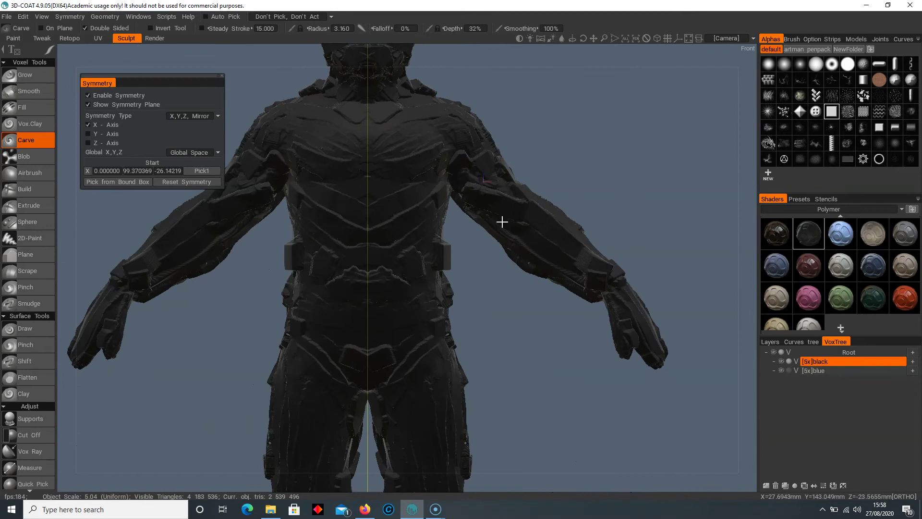
Step: Carve broader layered plates across the upper chest with the brush radius at about 4.18
right_click_drag(503, 220, 428, 273, "alt")
scroll(491, 324, "up", 5)
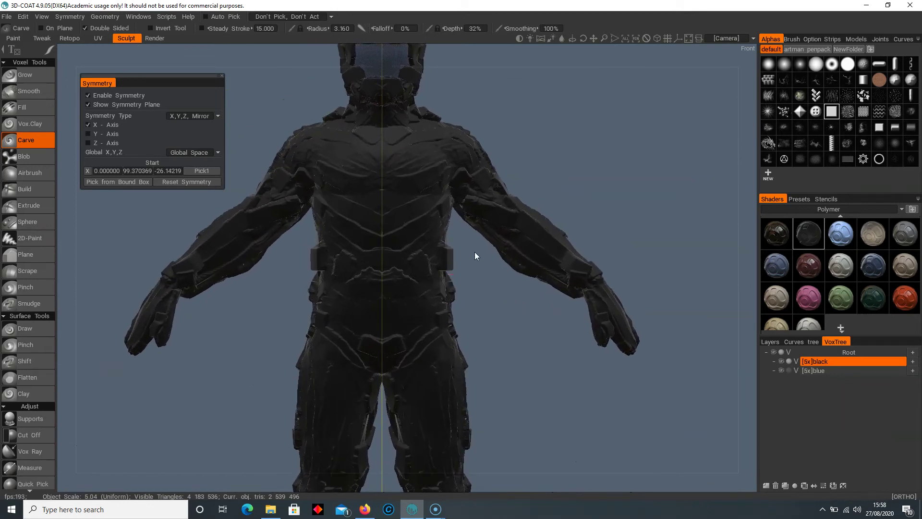
scroll(552, 358, "up", 2)
mouse_move(444, 272)
left_mouse_down()
mouse_move(422, 259)
mouse_move(436, 266)
mouse_move(481, 240)
mouse_move(472, 221)
left_mouse_up()
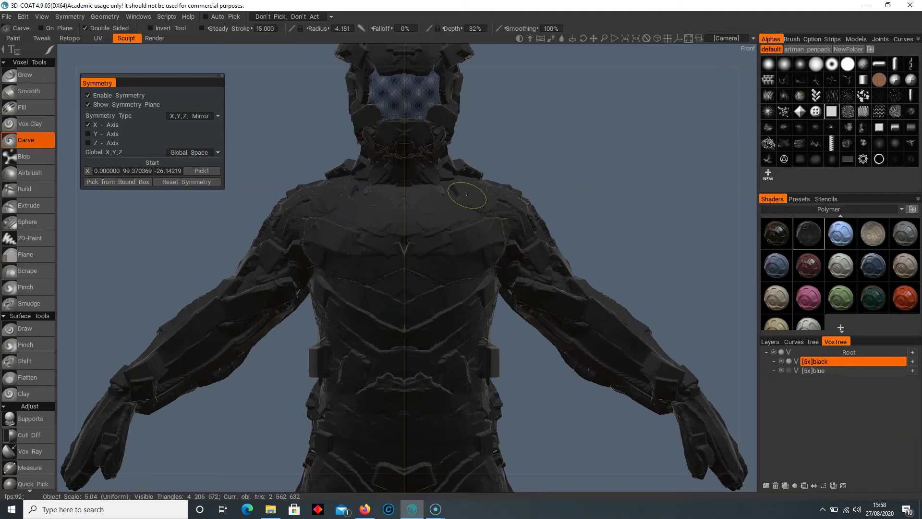
left_click_drag(414, 222, 420, 232)
mouse_move(473, 256)
left_mouse_down()
mouse_move(479, 268)
mouse_move(448, 276)
mouse_move(456, 273)
left_mouse_up()
Step: Carve and smooth the rough plates on the forearm with the brush radius at about 3.36
mouse_move(473, 283)
left_mouse_down("alt")
mouse_move(516, 305)
mouse_move(571, 313)
mouse_move(512, 334)
mouse_move(557, 385)
left_mouse_up("alt")
right_click_drag(557, 385, 422, 332, "alt")
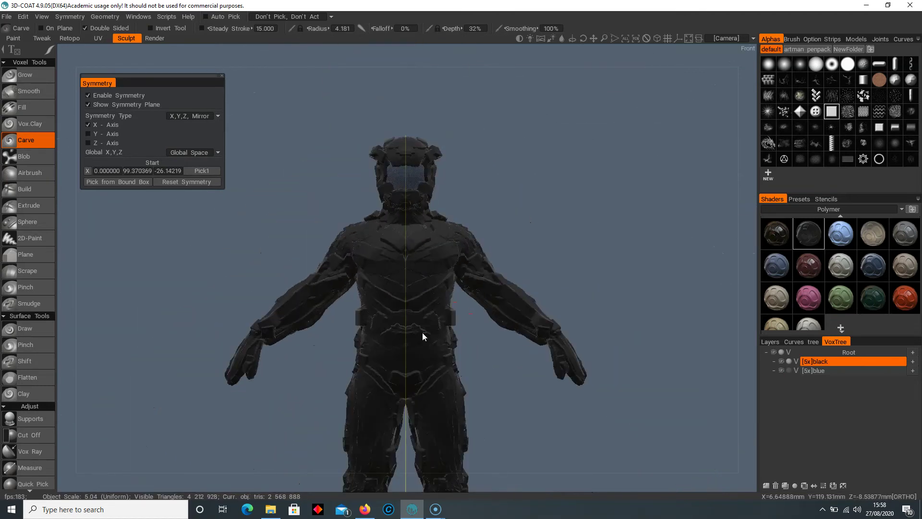
middle_click_drag(422, 332, 445, 254, "alt")
mouse_move(446, 254)
right_mouse_down("alt")
mouse_move(434, 253)
mouse_move(462, 258)
right_mouse_up("alt")
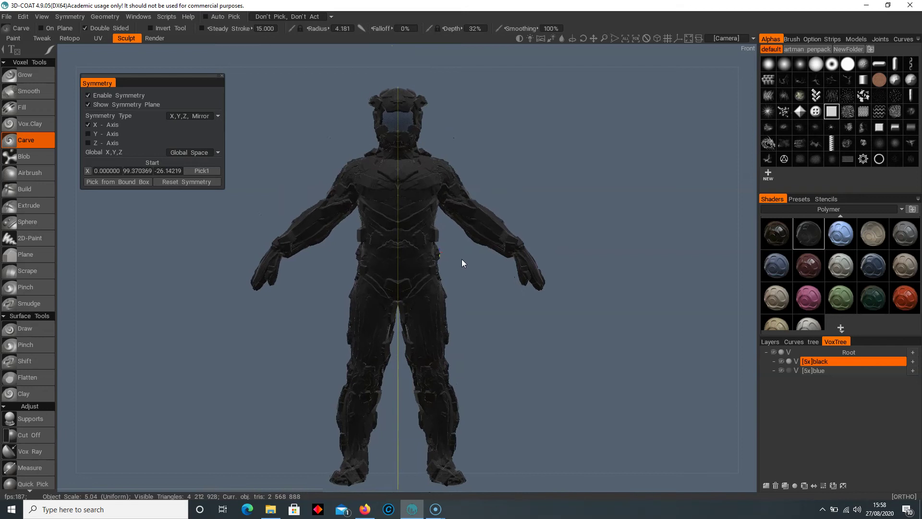
right_click_drag(496, 307, 500, 287, "alt")
scroll(500, 290, "up", 6)
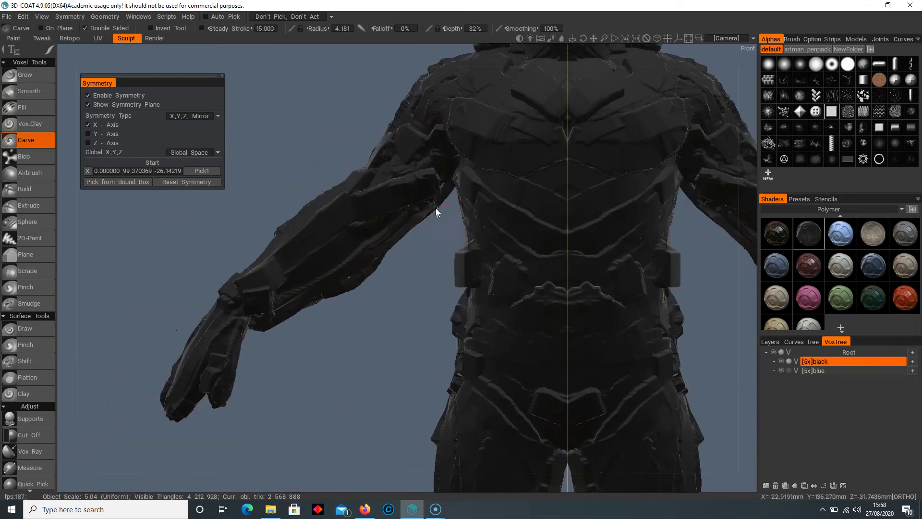
mouse_move(350, 247)
left_mouse_down()
mouse_move(383, 304)
mouse_move(435, 318)
mouse_move(393, 322)
left_mouse_up()
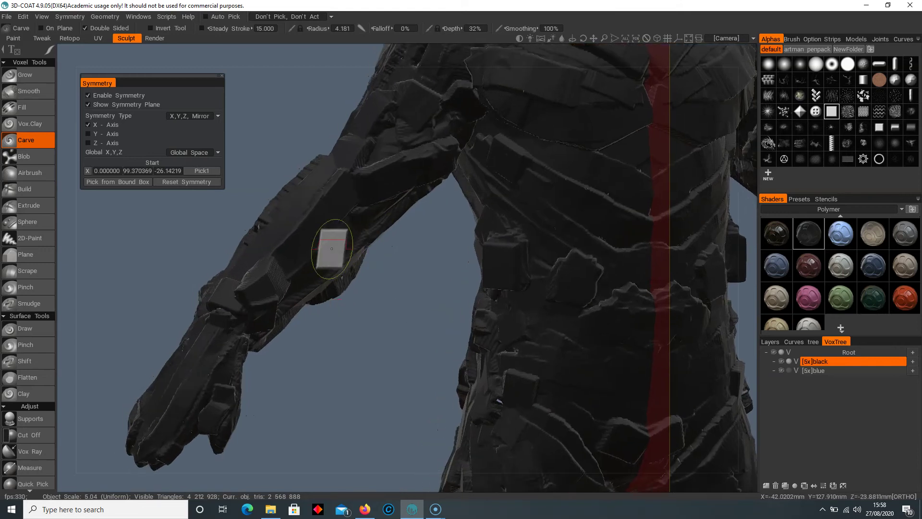
mouse_move(322, 253)
right_mouse_down()
mouse_move(355, 245)
mouse_move(307, 270)
mouse_move(296, 265)
right_mouse_up()
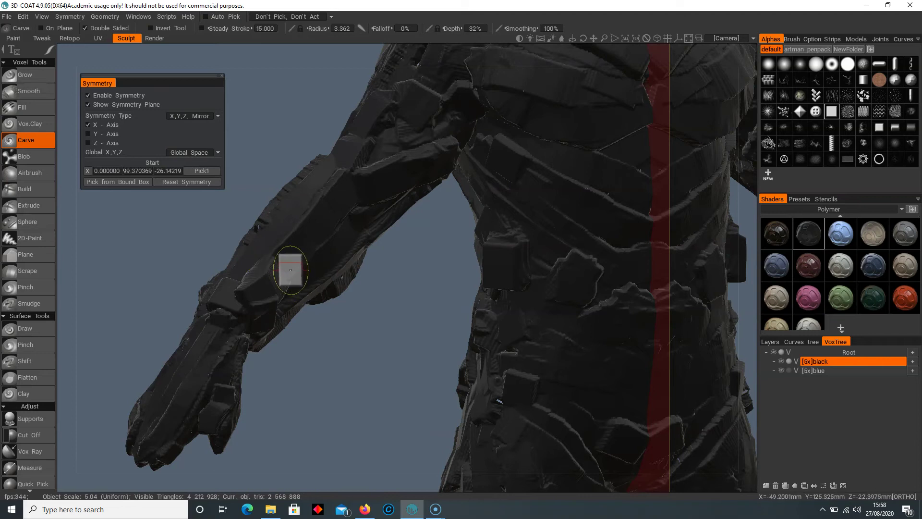
left_click_drag(274, 267, 271, 273)
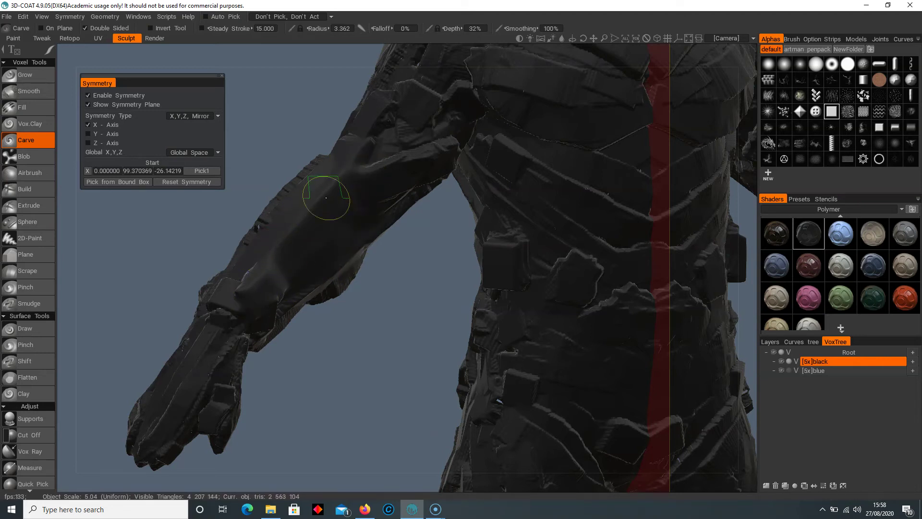
left_click(239, 284)
mouse_move(317, 305)
left_mouse_down()
mouse_move(384, 302)
mouse_move(306, 298)
left_mouse_up()
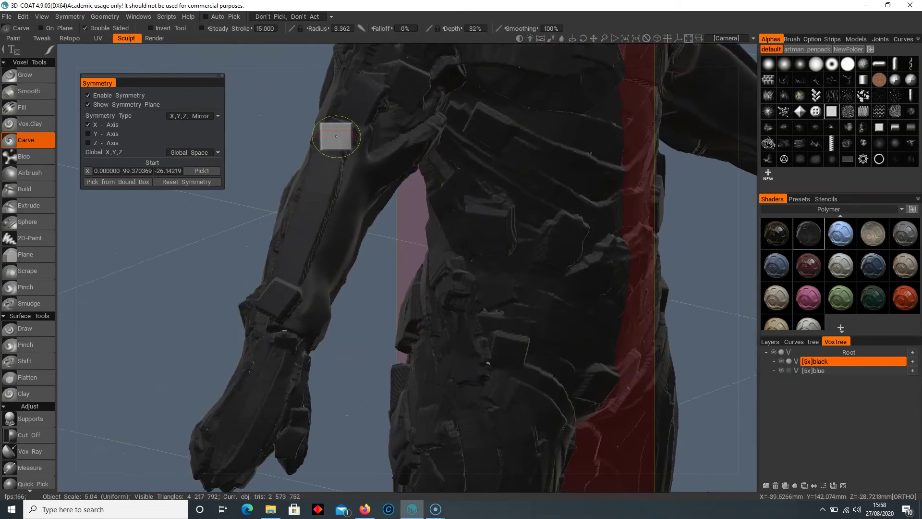
Step: Set the Carve depth to 10% and carve thin plates along the outer forearm from wrist to elbow
left_click(474, 30)
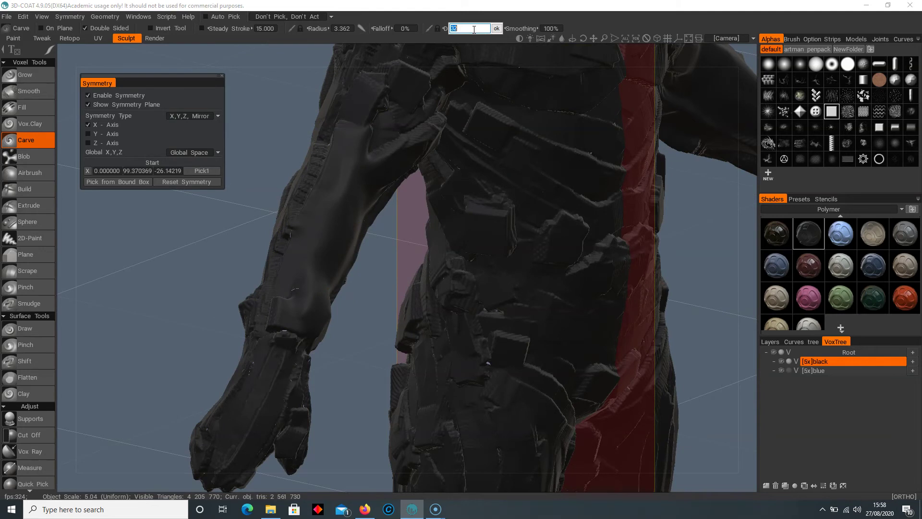
type("10")
key("Return")
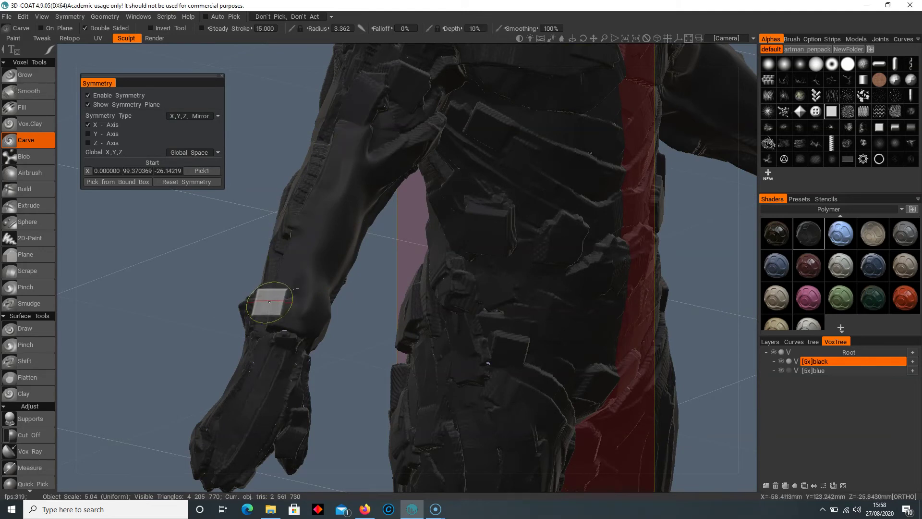
left_click_drag(274, 301, 336, 136)
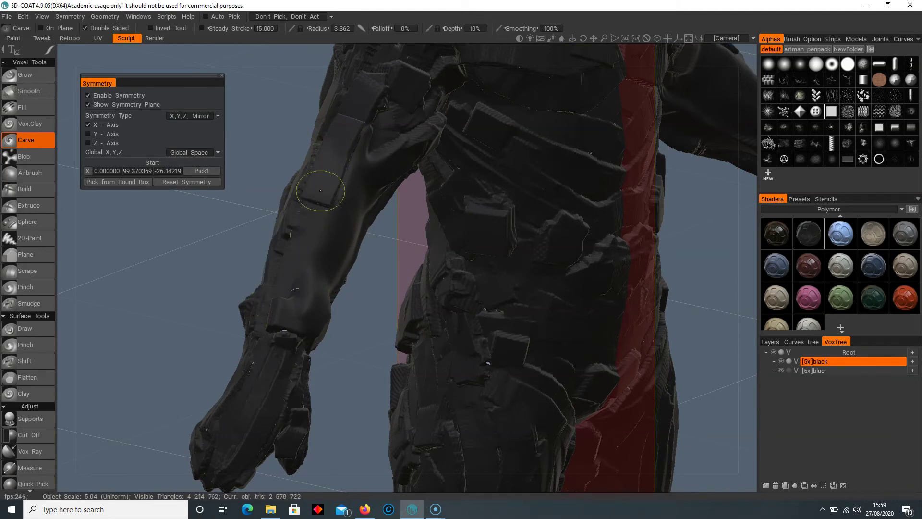
Step: Carve narrow bands and plates across the forearm and wrist with the brush radius at about 2.38
left_click_drag(280, 290, 323, 288, "alt")
left_click(408, 232)
left_click_drag(408, 231, 376, 249, "alt")
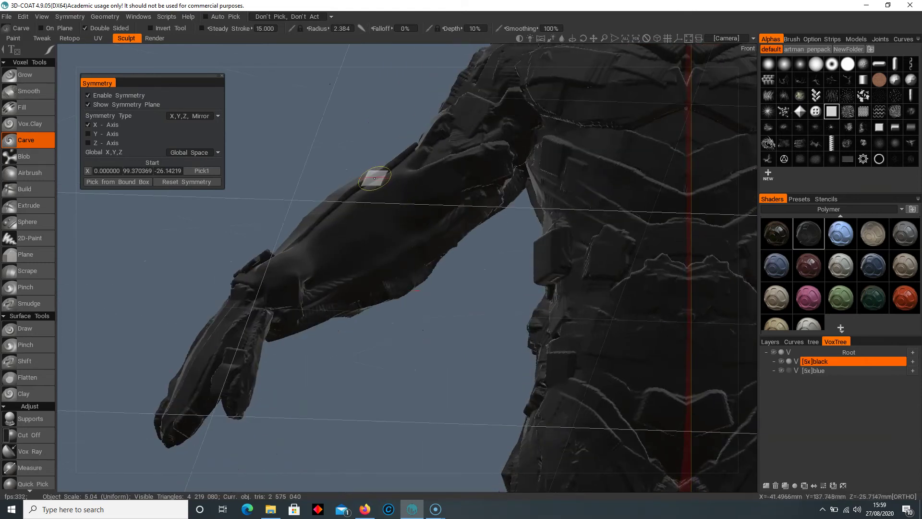
right_click_drag(386, 356, 388, 318)
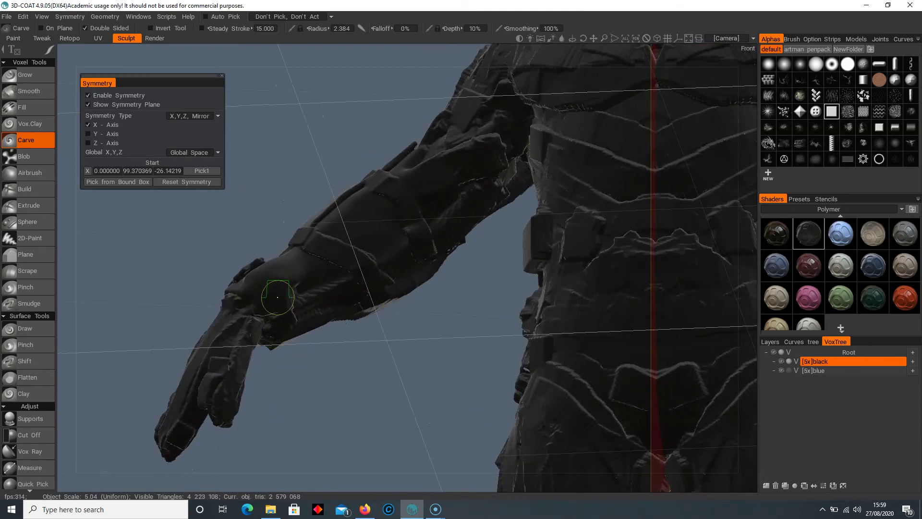
left_click_drag(298, 415, 495, 435)
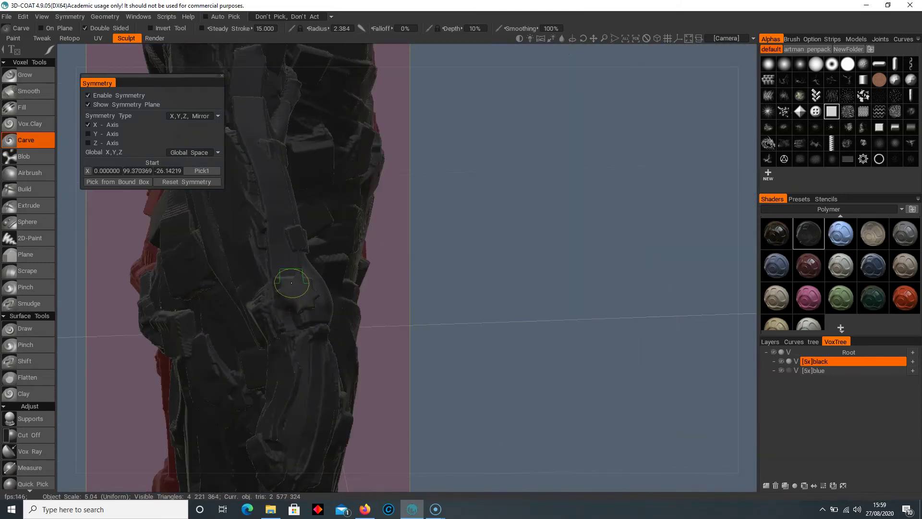
Step: Smooth the back of the forearm armour with the brush radius at about 3.47
left_click_drag(313, 310, 507, 252, "alt")
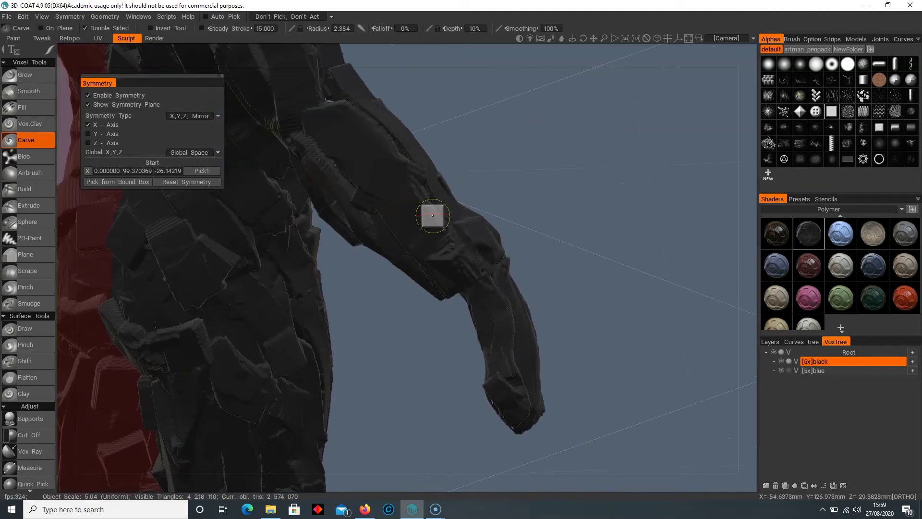
left_click_drag(414, 192, 323, 159, "alt")
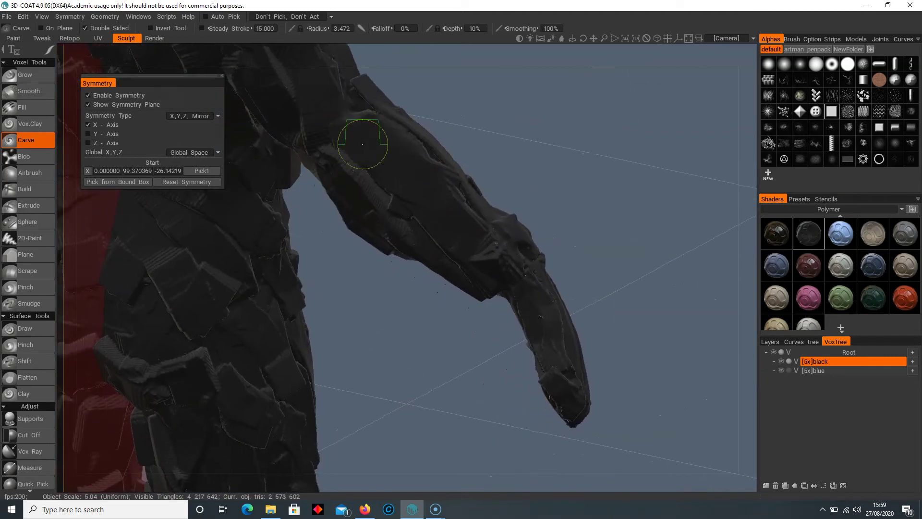
left_click_drag(452, 213, 354, 185, "alt")
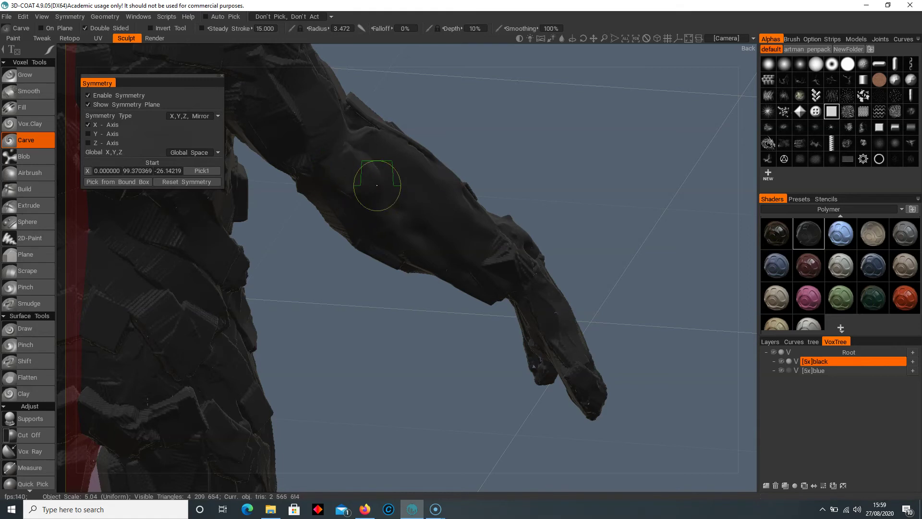
Step: Carve a broad plate over the front of the shoulder with the brush radius at about 4.18
left_click_drag(541, 202, 294, 287, "alt")
middle_click_drag(268, 273, 313, 288)
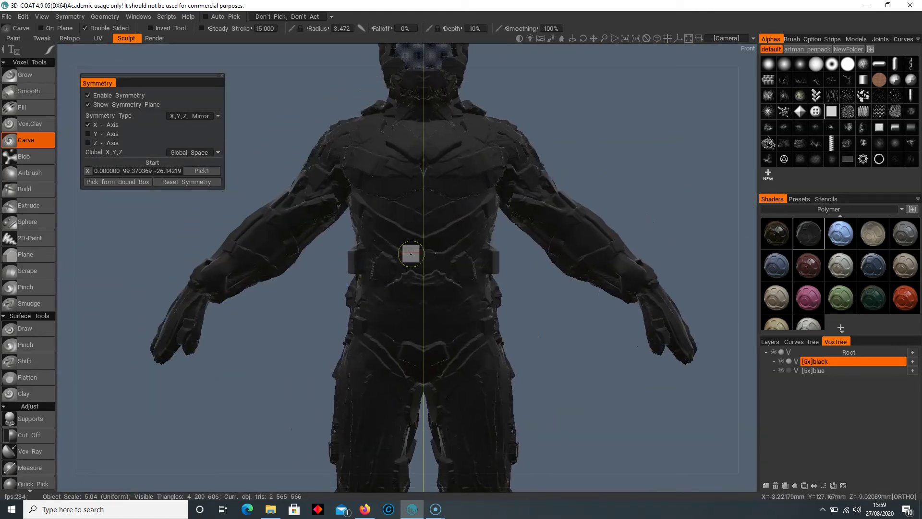
middle_click_drag(559, 249, 470, 257)
right_click_drag(469, 256, 537, 473, "alt")
middle_click_drag(462, 237, 492, 266)
right_click_drag(448, 181, 430, 180)
left_click_drag(430, 180, 463, 186)
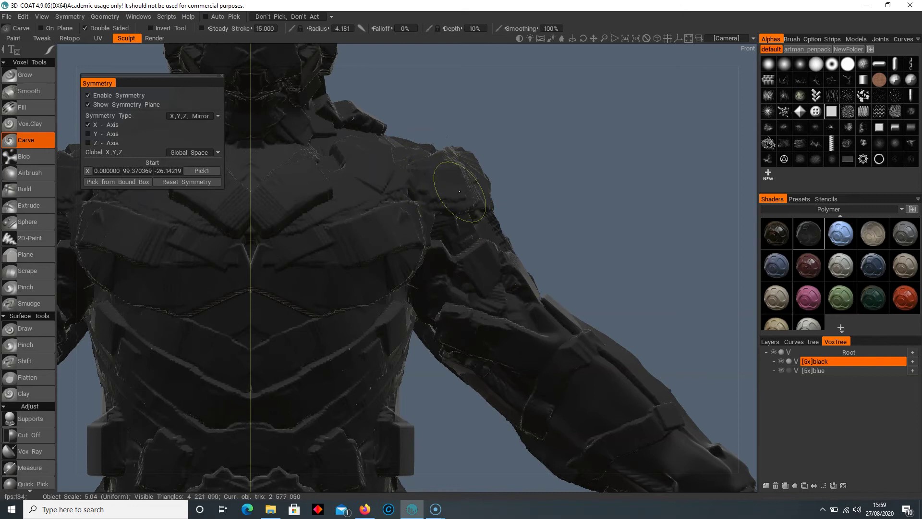
Step: Build up the outer side of the shoulder with carved plates and smooth them into a rounded pad
left_click_drag(650, 193, 482, 269)
left_click_drag(473, 219, 497, 180)
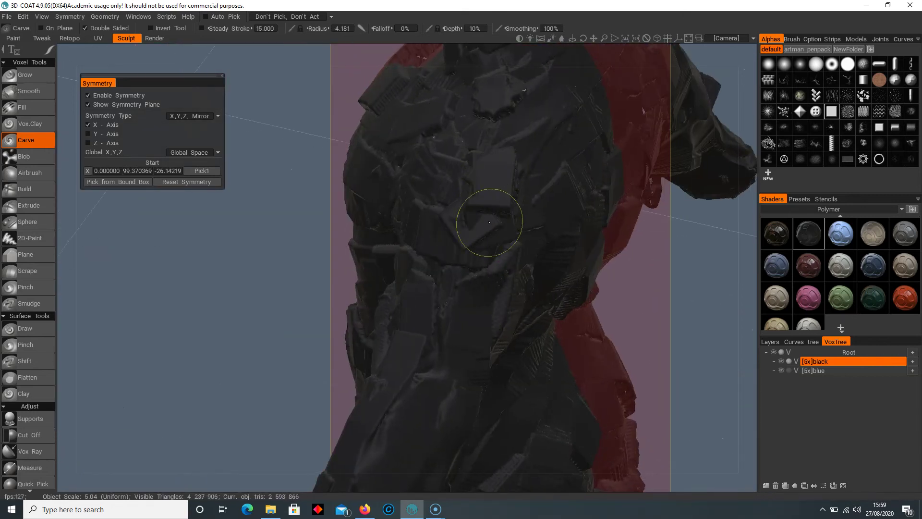
mouse_move(489, 223)
left_mouse_down()
mouse_move(493, 239)
mouse_move(512, 201)
mouse_move(496, 250)
mouse_move(467, 214)
left_mouse_up()
left_click_drag(468, 214, 451, 205)
mouse_move(387, 219)
left_mouse_down()
mouse_move(416, 264)
mouse_move(362, 208)
mouse_move(393, 228)
mouse_move(678, 206)
mouse_move(544, 212)
left_mouse_up()
left_click_drag(443, 172, 452, 193)
right_click_drag(605, 186, 504, 193)
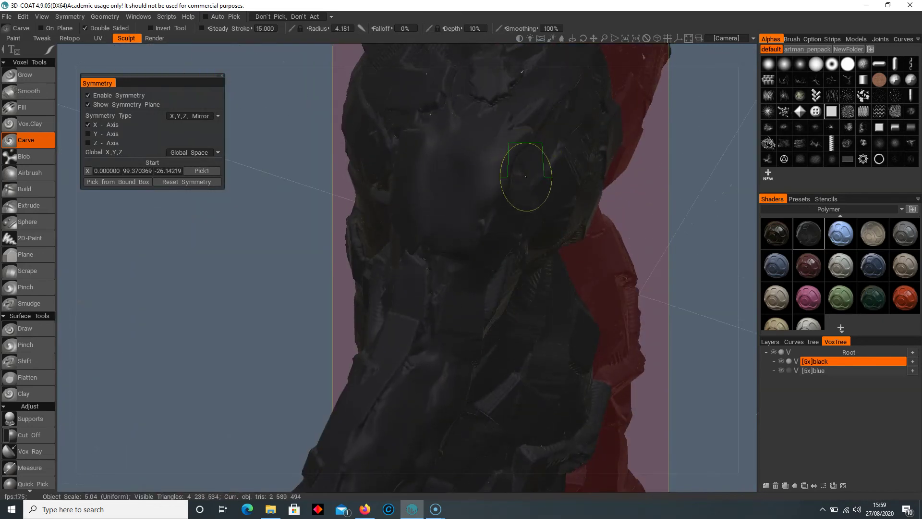
Step: Extend the shoulder pad around the back and smooth the rear of the shoulder and upper arm
left_click_drag(518, 143, 431, 192, "alt")
left_click_drag(532, 193, 540, 186)
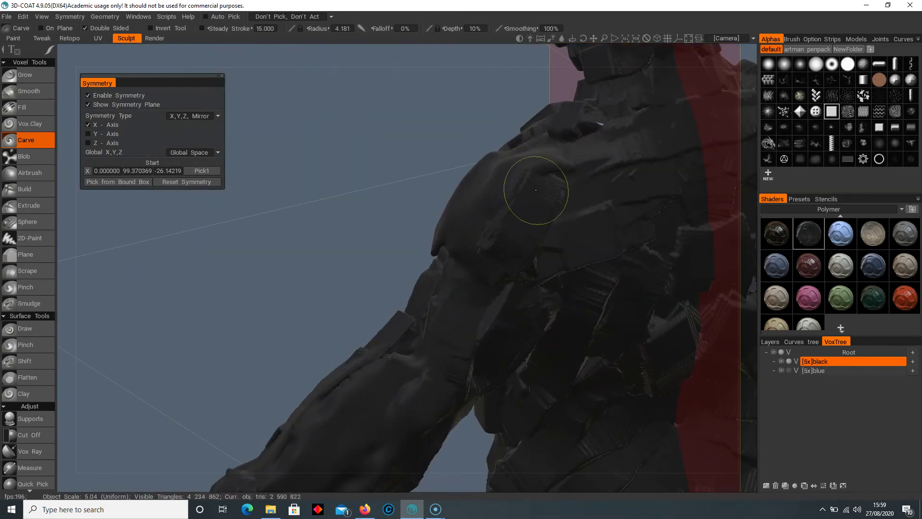
right_click_drag(545, 179, 563, 192)
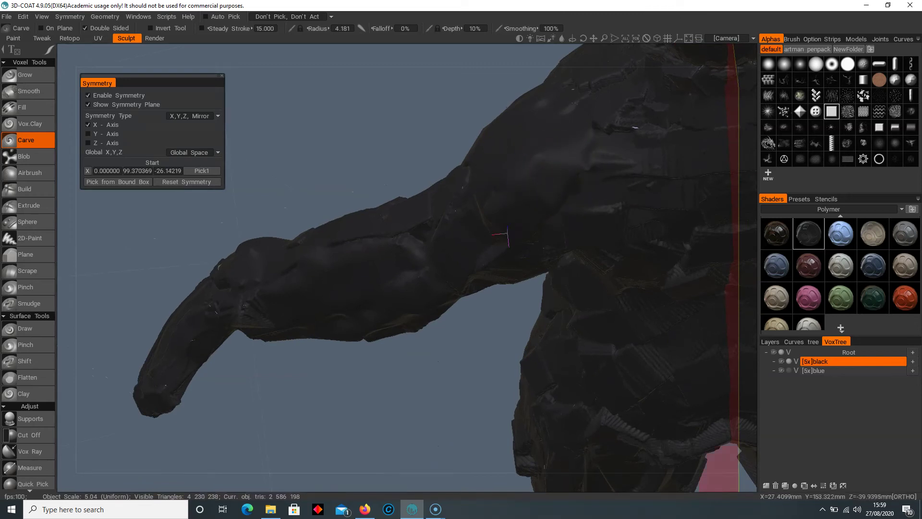
left_click_drag(499, 240, 572, 200, "alt")
right_click_drag(484, 233, 576, 230)
Step: Flatten the shoulder pad using Scrape with the square alpha and a brush radius of about 6.29
left_click(36, 274)
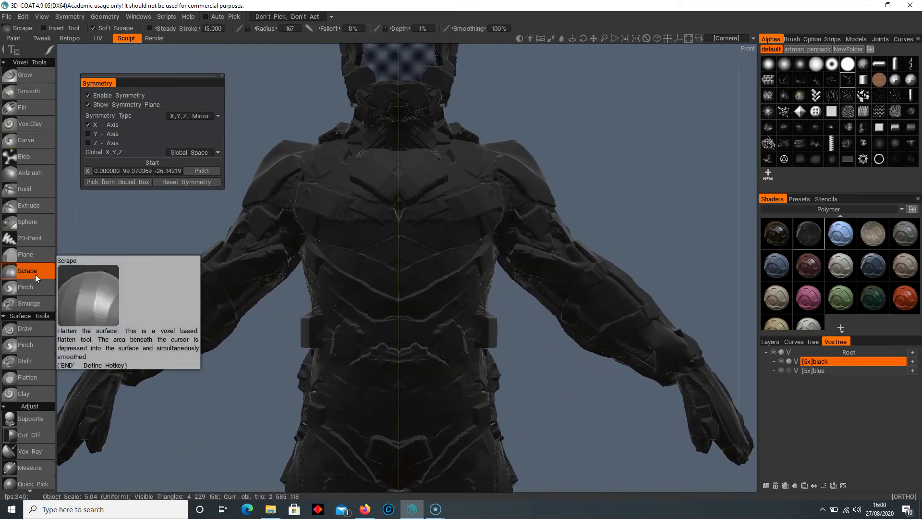
left_click(831, 115)
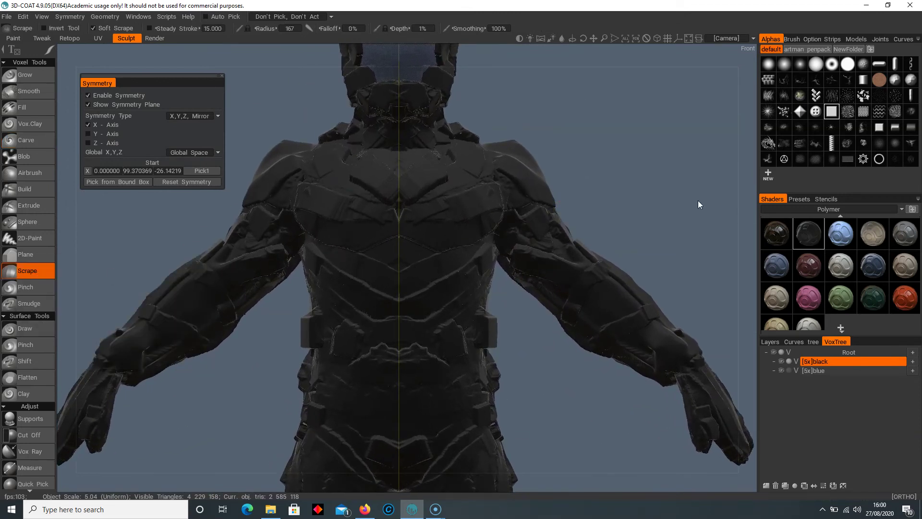
right_click_drag(553, 194, 523, 158)
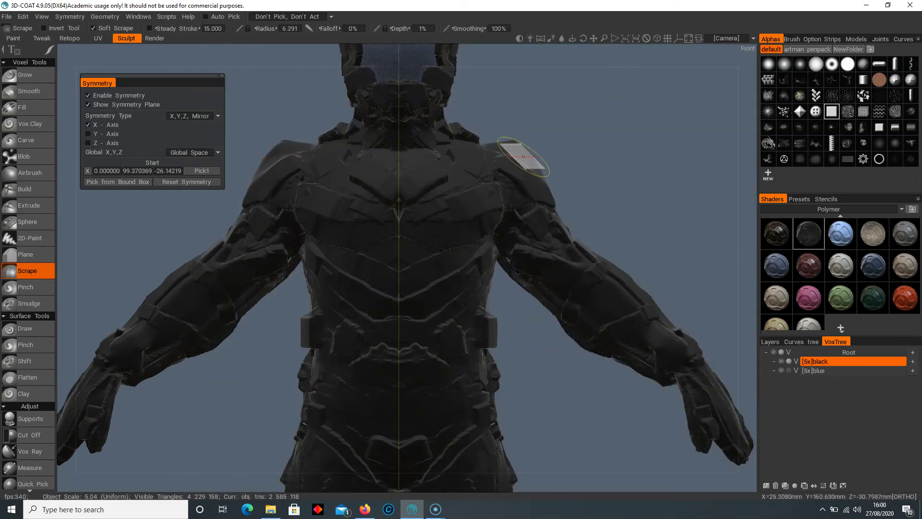
mouse_move(606, 181)
left_mouse_down()
mouse_move(529, 197)
mouse_move(521, 149)
left_mouse_up()
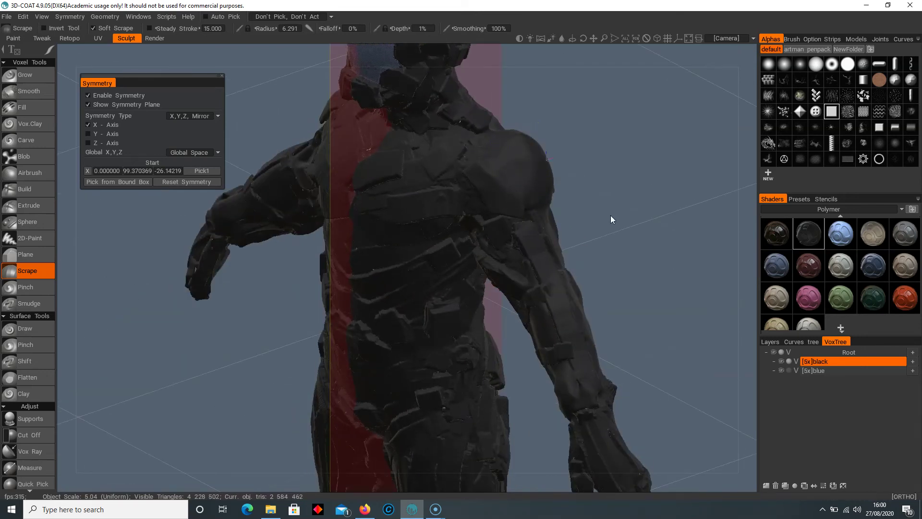
Step: Set the Scrape depth to 2% and flatten the shoulder pad further from the front and side
left_click_drag(611, 215, 652, 217)
scroll(652, 217, "up", 2)
middle_click_drag(652, 217, 520, 319)
left_click_drag(440, 201, 450, 187)
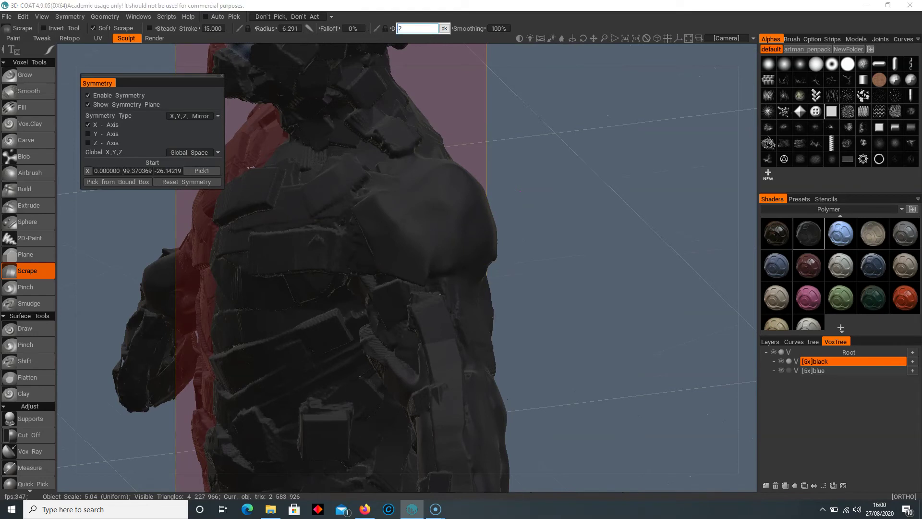
key("Return")
mouse_move(433, 186)
left_mouse_down()
mouse_move(582, 203)
mouse_move(476, 211)
mouse_move(473, 260)
mouse_move(514, 207)
left_mouse_up()
mouse_move(335, 222)
left_mouse_down()
mouse_move(370, 243)
mouse_move(479, 189)
left_mouse_up()
mouse_move(431, 249)
left_mouse_down()
mouse_move(368, 274)
mouse_move(442, 288)
mouse_move(480, 277)
mouse_move(330, 229)
left_mouse_up()
left_click(324, 223)
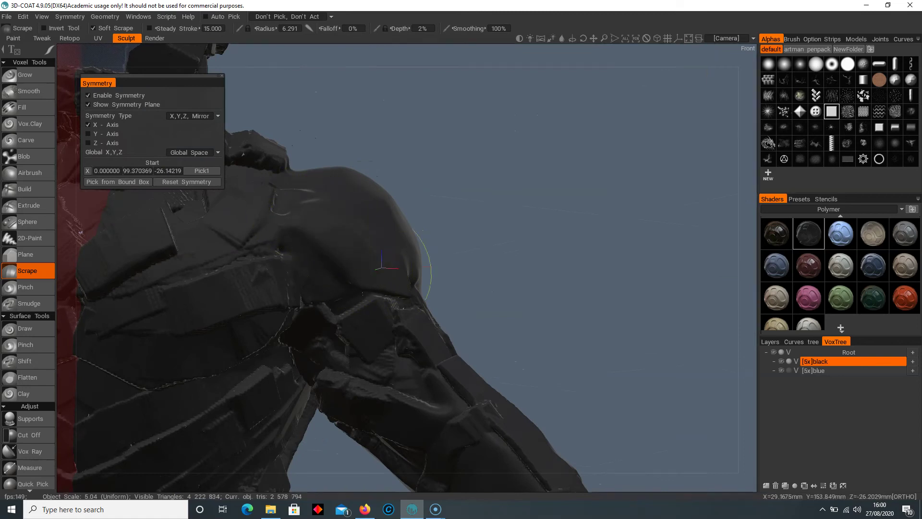
Step: Scrape the chest plates into smoother pectoral armour, reducing the brush radius to about 2.97 for the lower edges
right_click_drag(424, 272, 389, 290)
middle_click_drag(389, 290, 499, 249)
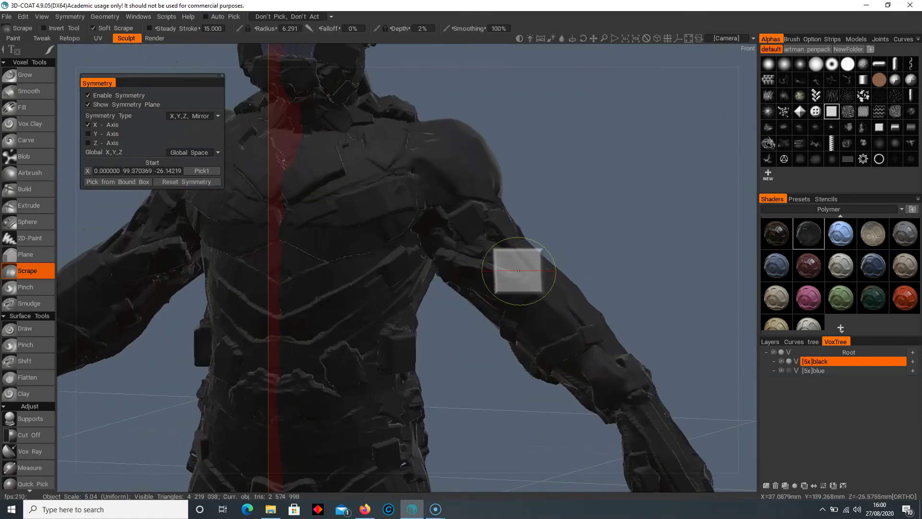
mouse_move(444, 243)
left_mouse_down()
mouse_move(399, 194)
mouse_move(318, 186)
mouse_move(350, 175)
mouse_move(369, 261)
mouse_move(405, 243)
left_mouse_up()
right_click_drag(405, 243, 467, 317, "alt")
middle_click_drag(467, 317, 493, 271, "alt")
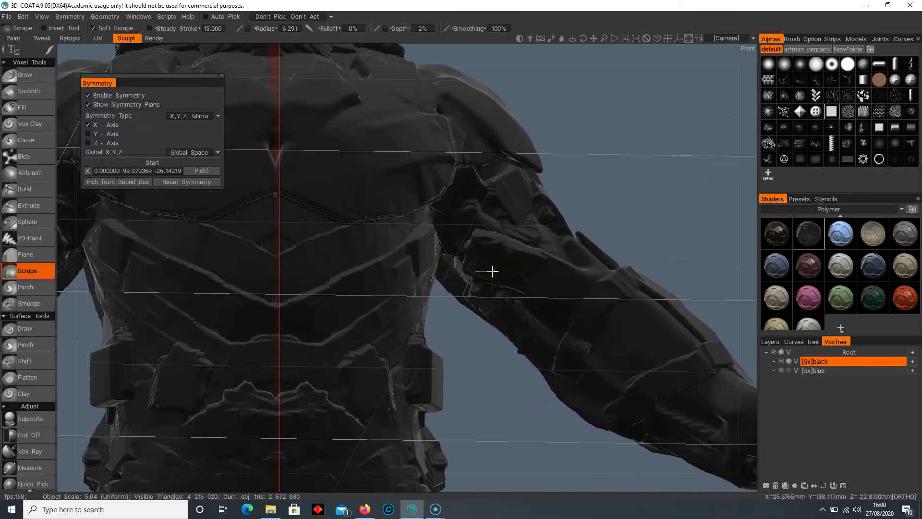
scroll(403, 225, "down", 5)
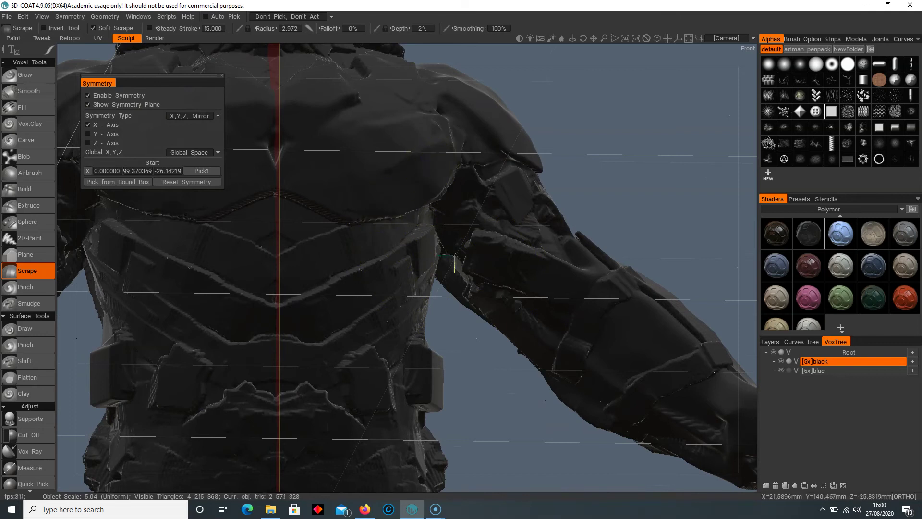
mouse_move(454, 256)
left_mouse_down()
mouse_move(354, 174)
mouse_move(362, 273)
mouse_move(368, 221)
left_mouse_up()
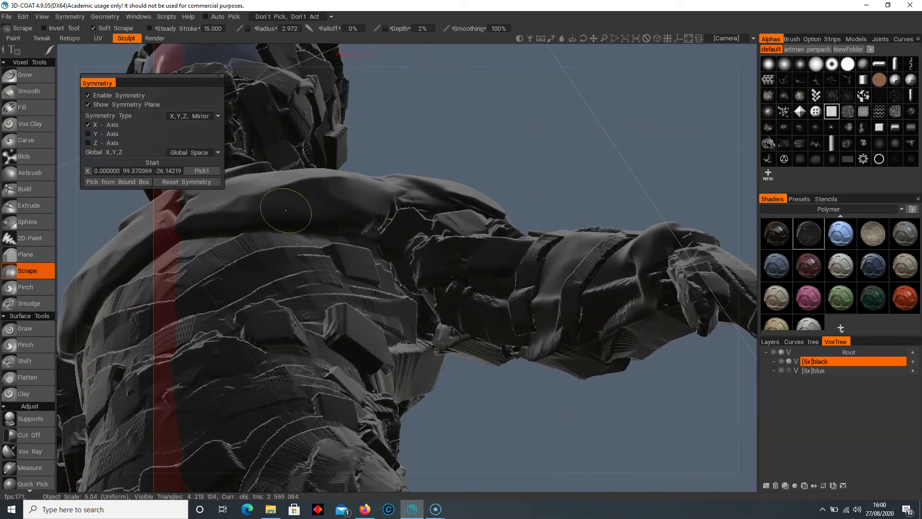
Step: Scrape the helmet's chin guard and side plates from the front and side with the square alpha
left_click_drag(286, 209, 331, 309, "alt")
right_click_drag(331, 309, 262, 315, "alt")
middle_click_drag(300, 346, 336, 349)
right_click_drag(382, 301, 420, 306, "alt")
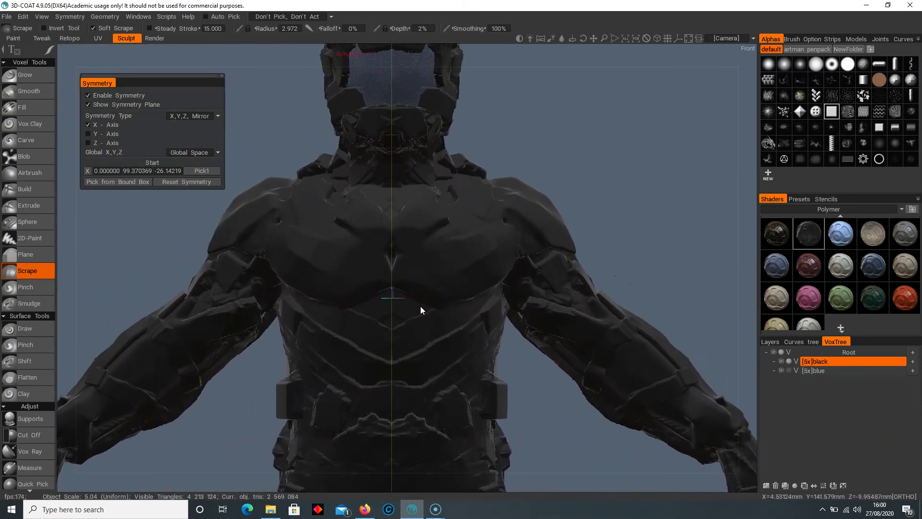
middle_click_drag(420, 307, 420, 356)
right_click_drag(455, 210, 529, 241, "alt")
middle_click_drag(379, 132, 388, 278)
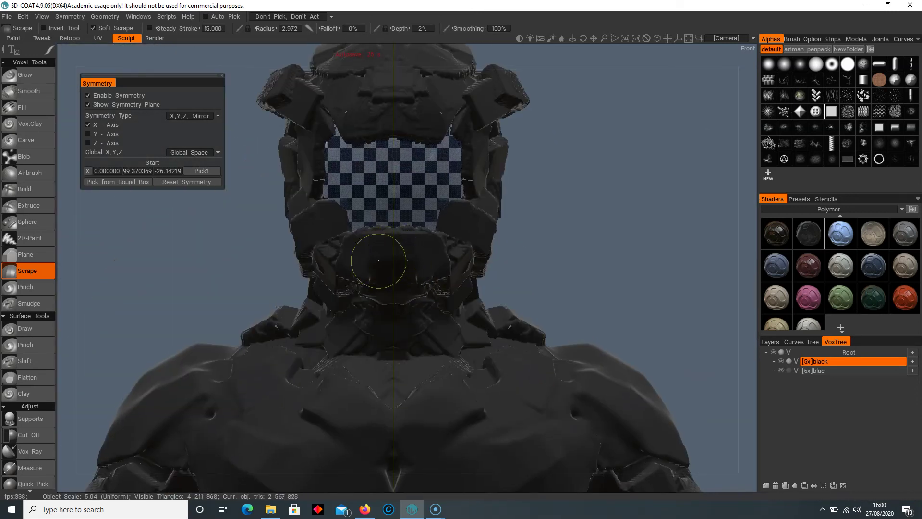
left_click_drag(428, 268, 453, 148)
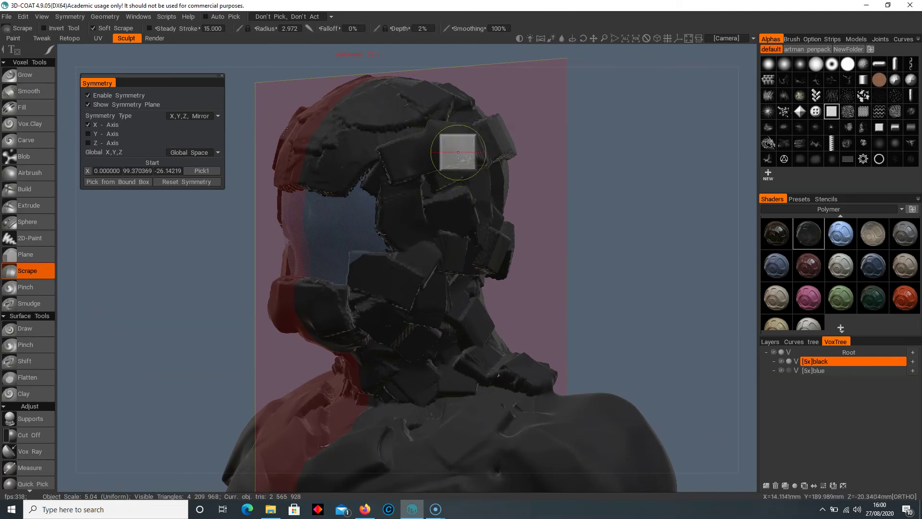
Step: Lower Smoothing to 20% and then 10%, testing it on the helmet's upper side plate with a brush radius of about 3.06
scroll(445, 143, "up", 2)
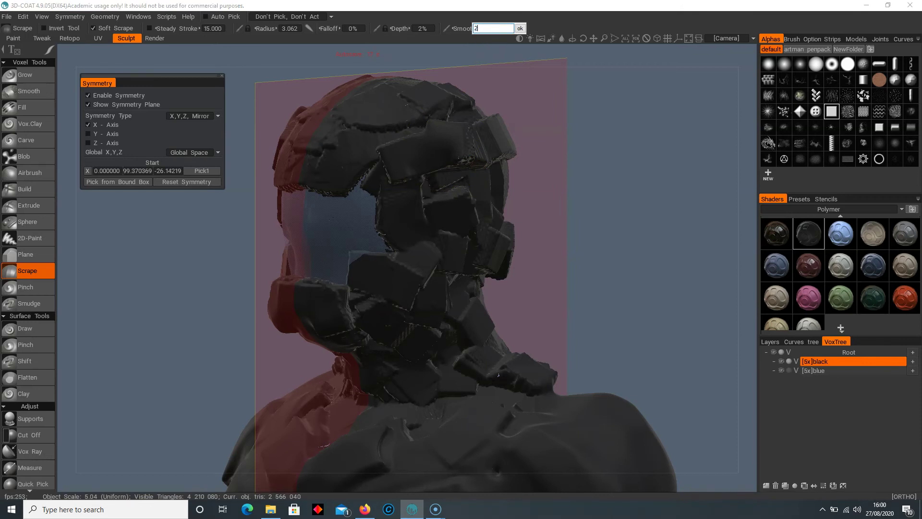
key("Return")
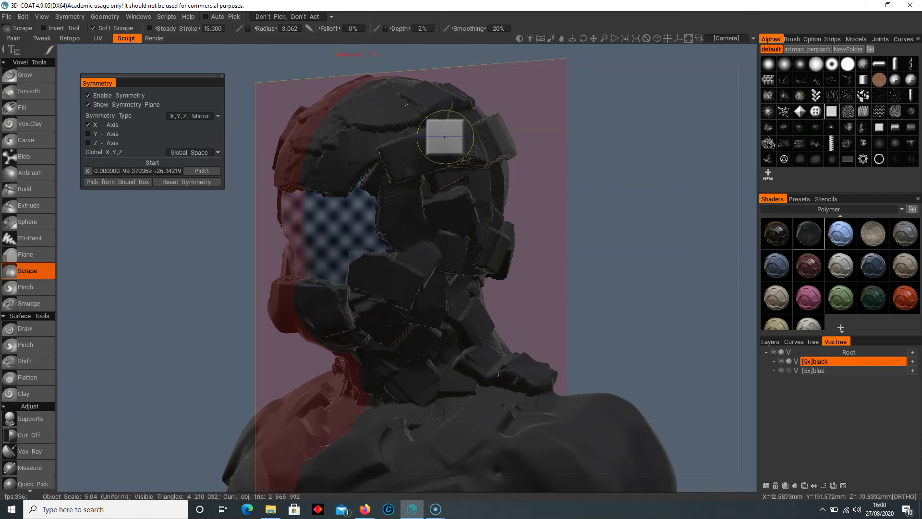
type("1")
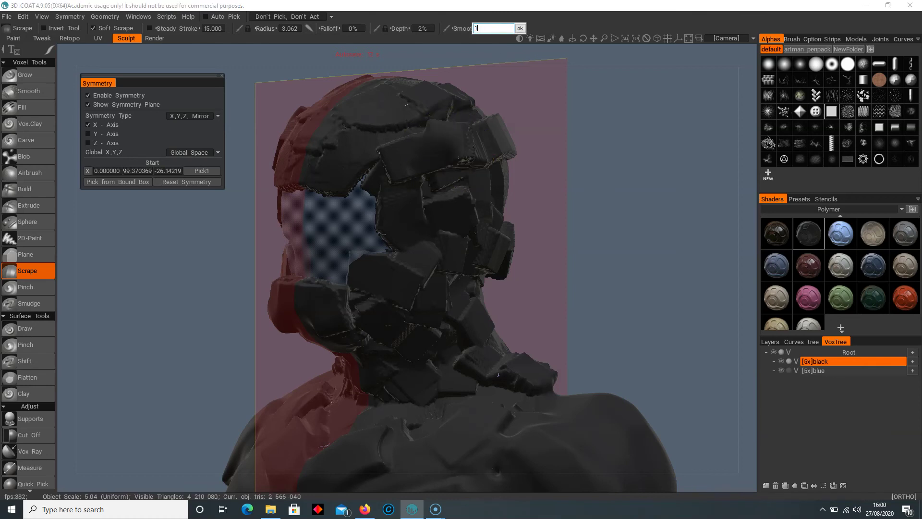
type("0")
key("Return")
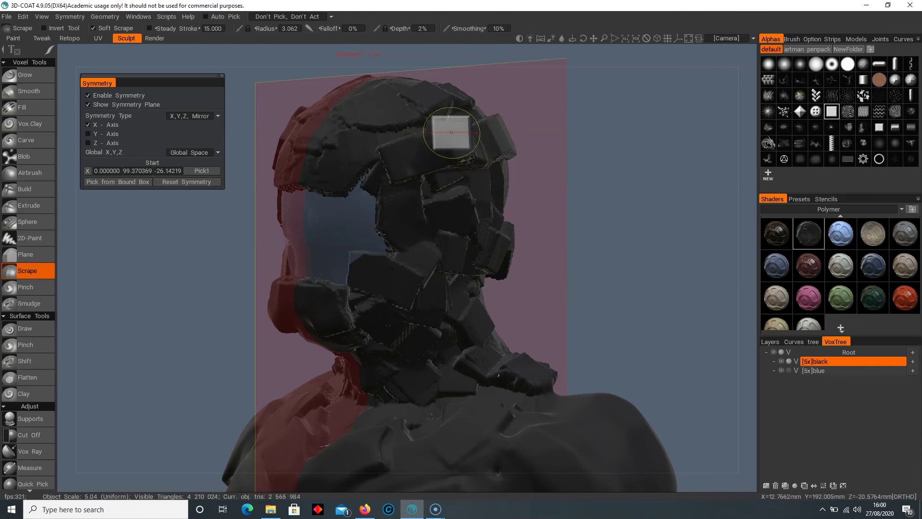
Step: Enlarge the brush radius to about 3.81, set Smoothing to 4%, and soften the helmet's upper side plate
scroll(451, 137, "up", 1)
mouse_move(445, 137)
left_mouse_down()
mouse_move(464, 134)
mouse_move(444, 135)
left_mouse_up()
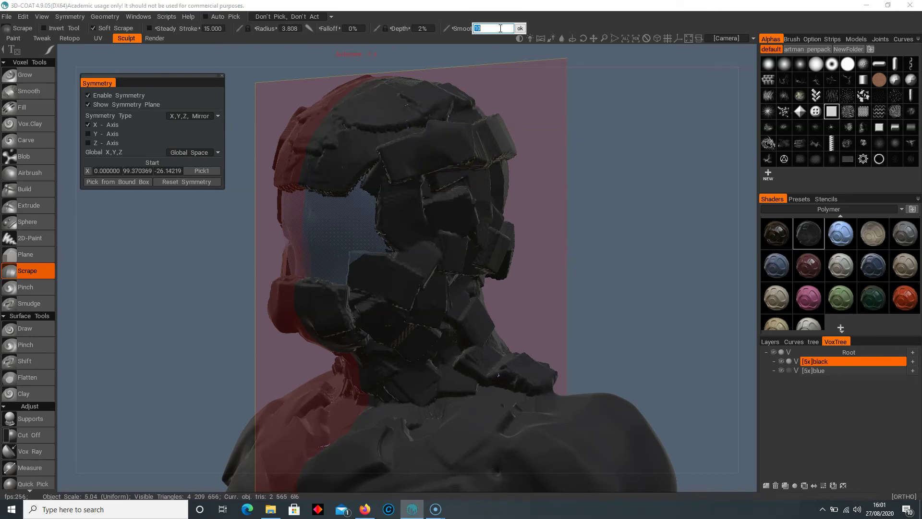
type("4")
key("Return")
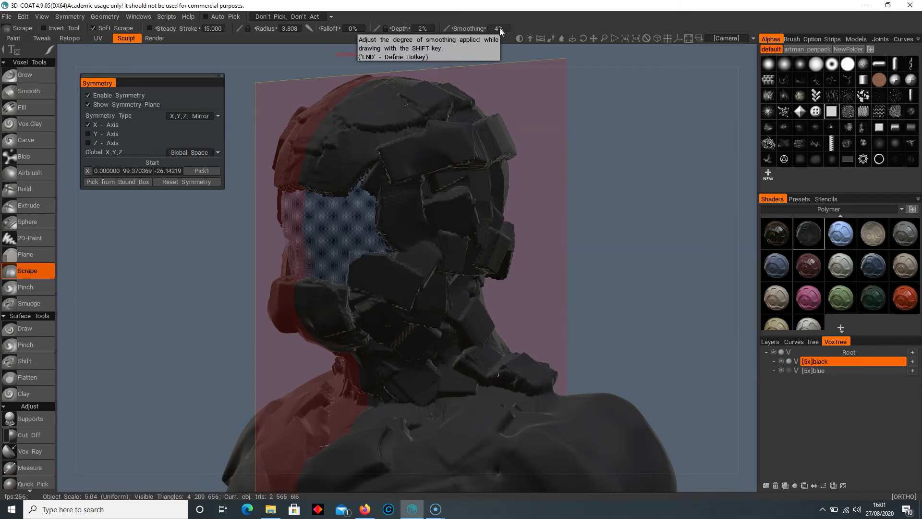
left_click_drag(463, 150, 439, 144)
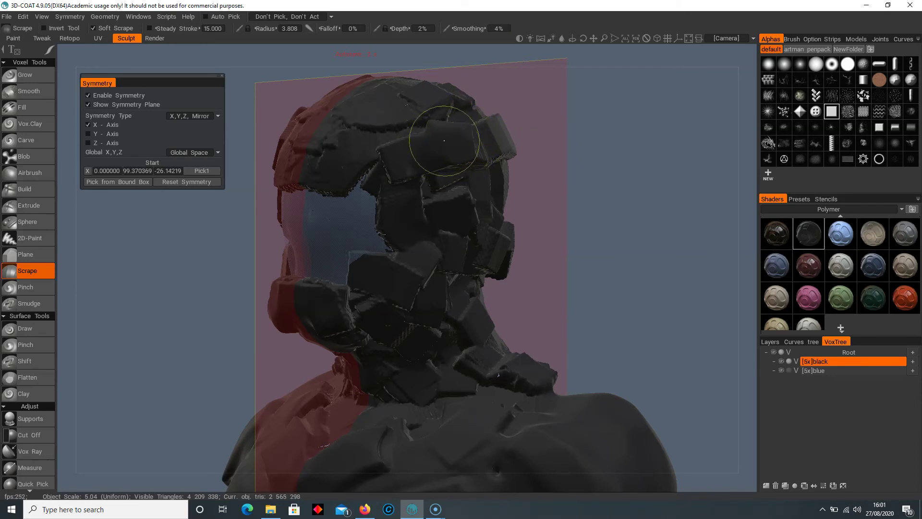
Step: Scrape the helmet's brow, forehead and temple plates into smoother surfaces from several angles
left_click_drag(523, 168, 568, 187)
mouse_move(538, 217)
left_mouse_down()
mouse_move(513, 195)
mouse_move(481, 114)
mouse_move(465, 109)
mouse_move(418, 149)
mouse_move(437, 128)
mouse_move(403, 238)
mouse_move(469, 268)
left_mouse_up()
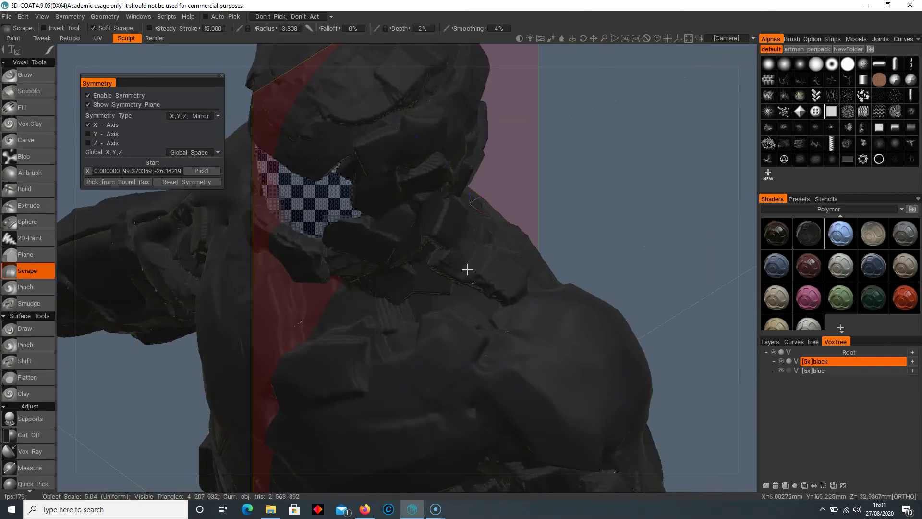
left_click_drag(423, 125, 415, 130)
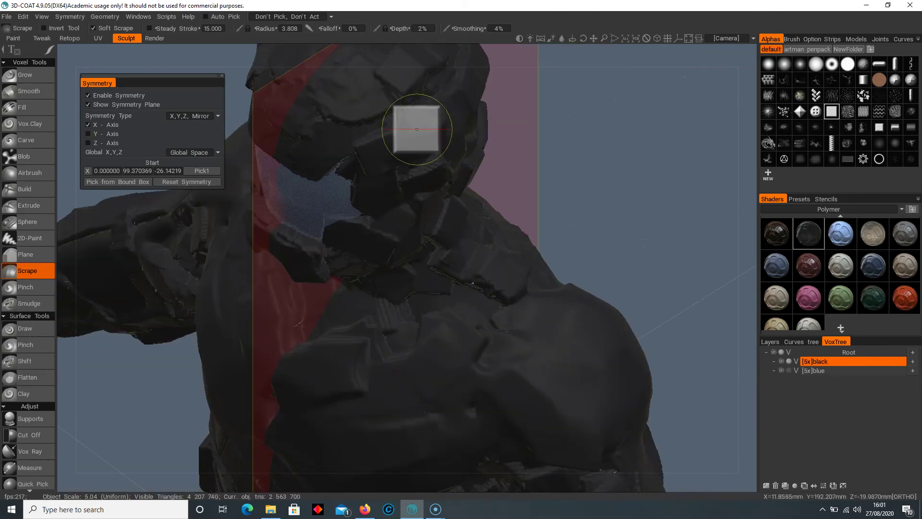
mouse_move(509, 130)
left_mouse_down()
mouse_move(621, 130)
mouse_move(606, 129)
mouse_move(602, 105)
mouse_move(454, 220)
mouse_move(470, 290)
mouse_move(447, 155)
mouse_move(376, 144)
left_mouse_up()
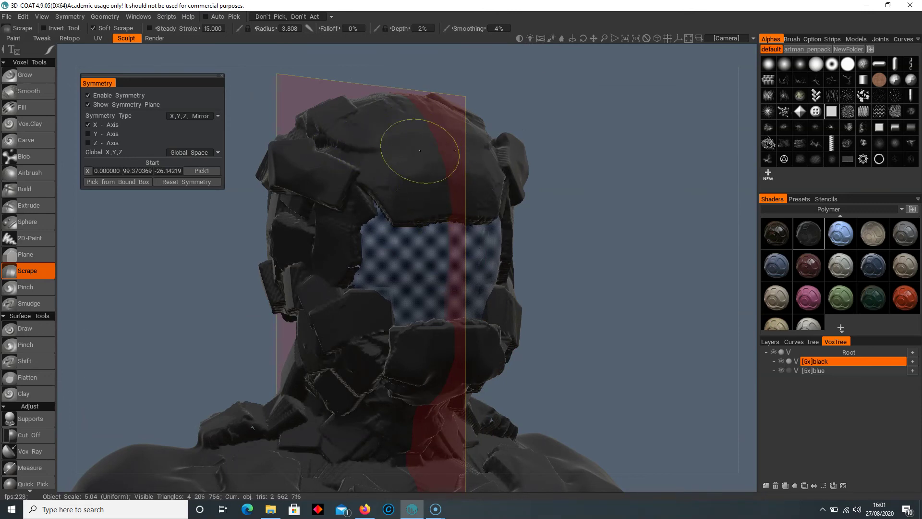
left_click_drag(478, 231, 492, 174)
left_click_drag(428, 176, 387, 192)
Step: Flatten the front and upper edge of the chin guard below the visor
mouse_move(533, 201)
left_mouse_down()
mouse_move(538, 264)
mouse_move(433, 332)
mouse_move(426, 321)
mouse_move(409, 363)
left_mouse_up()
mouse_move(409, 363)
middle_mouse_down()
mouse_move(388, 210)
mouse_move(443, 229)
middle_mouse_up()
scroll(443, 229, "up", 3)
left_click_drag(390, 197, 340, 195)
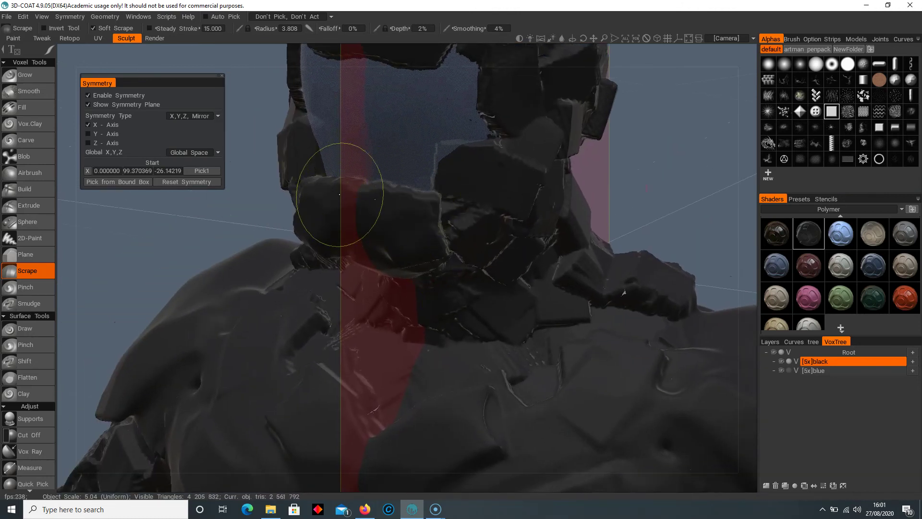
mouse_move(336, 235)
left_mouse_down("alt")
mouse_move(361, 264)
mouse_move(365, 257)
left_mouse_up("alt")
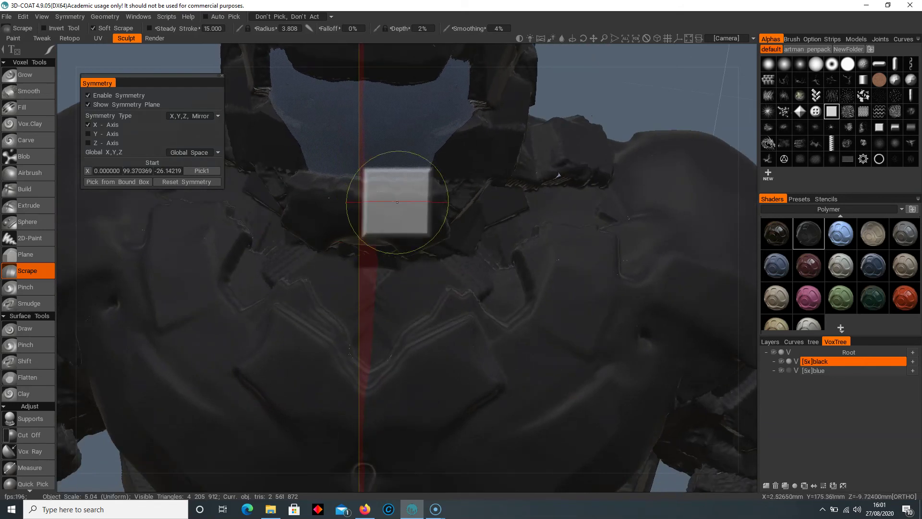
left_click_drag(395, 202, 327, 195)
Step: Scrape the underside of the chin guard and the throat plates, smoothing the front of the neck
mouse_move(366, 274)
right_mouse_down()
mouse_move(481, 185)
mouse_move(444, 260)
mouse_move(365, 263)
right_mouse_up()
left_click_drag(365, 263, 355, 236, "alt")
mouse_move(480, 324)
left_mouse_down("alt")
mouse_move(370, 280)
mouse_move(412, 234)
mouse_move(308, 174)
mouse_move(312, 206)
mouse_move(408, 192)
left_mouse_up("alt")
left_click_drag(311, 169, 307, 120)
left_click_drag(293, 154, 295, 173)
left_click_drag(309, 203, 410, 247, "alt")
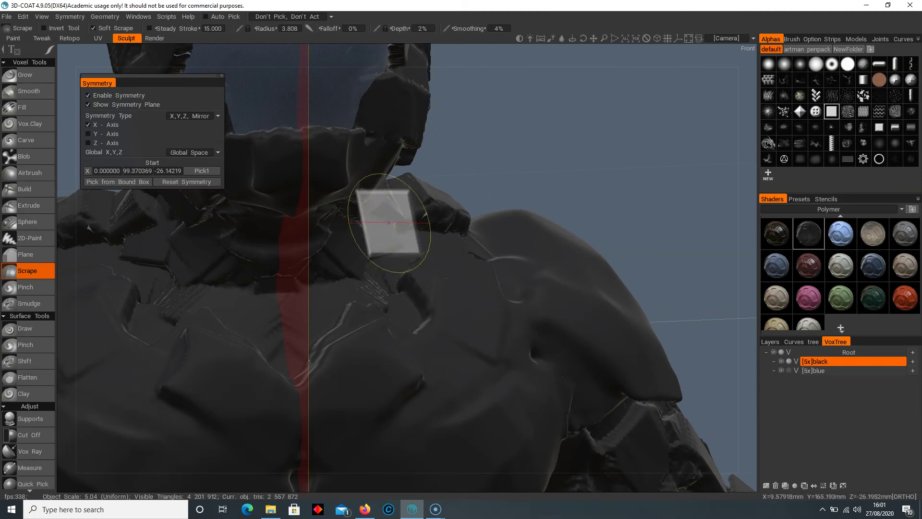
mouse_move(379, 221)
right_mouse_down()
mouse_move(272, 144)
mouse_move(450, 184)
right_mouse_up()
left_click_drag(381, 157, 374, 162)
right_click_drag(438, 199, 283, 199, "alt")
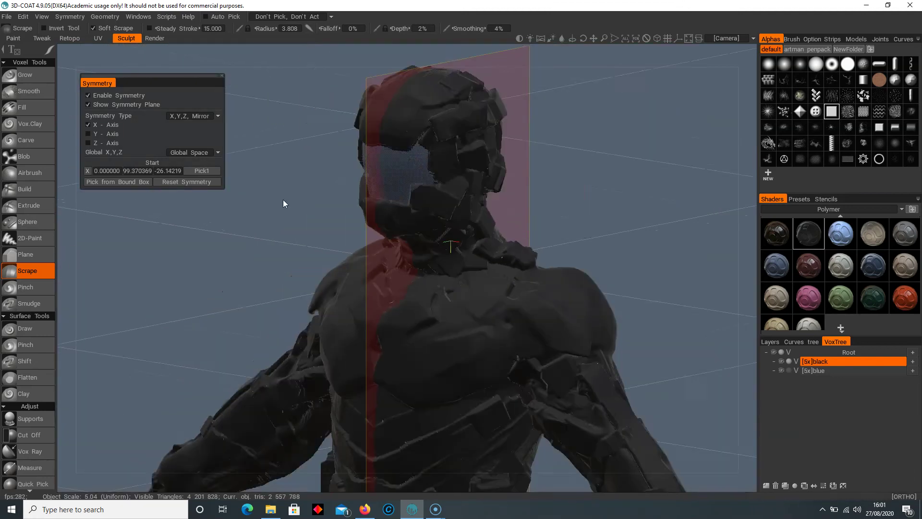
Step: Scrape the front and outer thigh armour with a brush radius of about 6.68
left_click_drag(283, 199, 410, 229, "alt")
right_click_drag(396, 291, 462, 281)
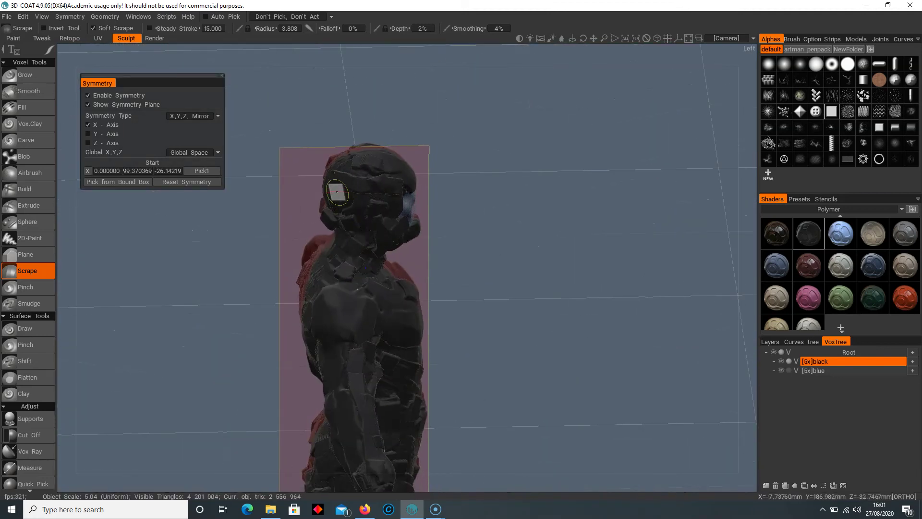
left_click_drag(337, 192, 295, 341, "alt")
middle_click_drag(295, 342, 373, 215)
right_click_drag(373, 215, 508, 282, "alt")
middle_click_drag(509, 281, 465, 220)
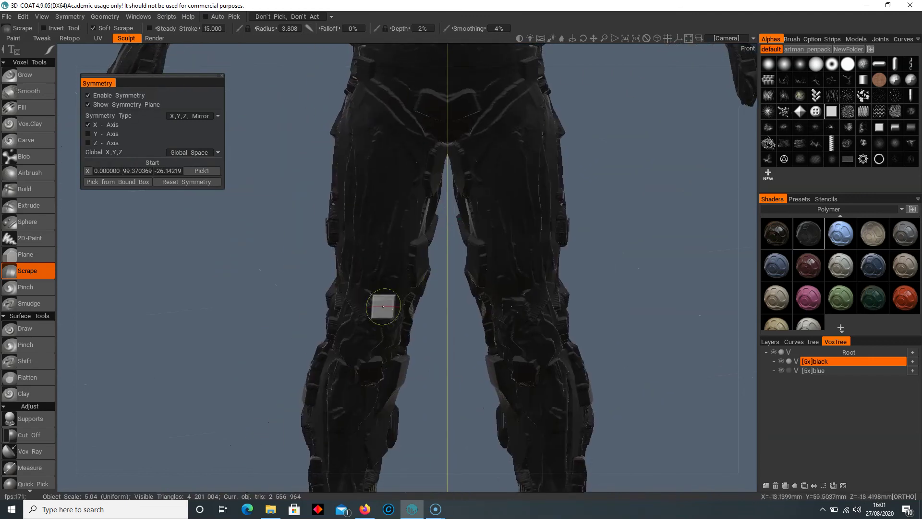
scroll(378, 285, "up", 4)
mouse_move(361, 185)
left_mouse_down()
mouse_move(383, 235)
mouse_move(378, 183)
left_mouse_up()
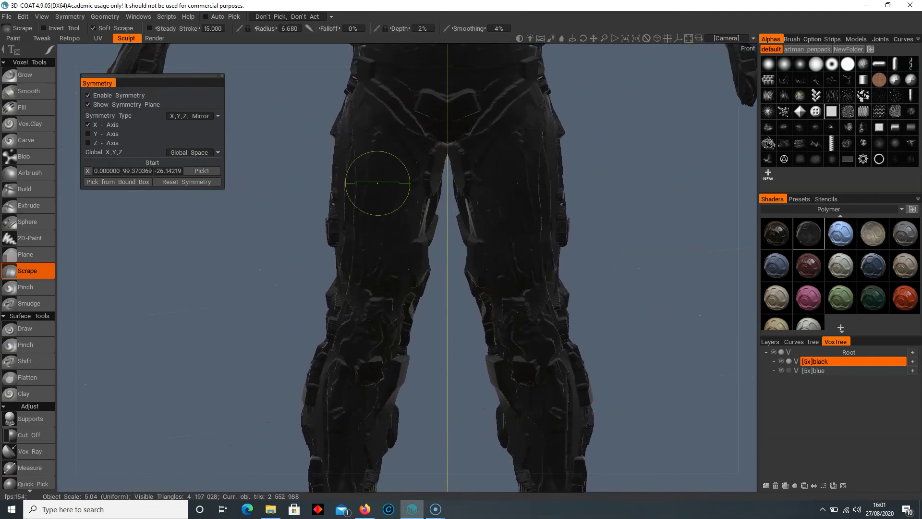
right_click_drag(383, 204, 548, 174)
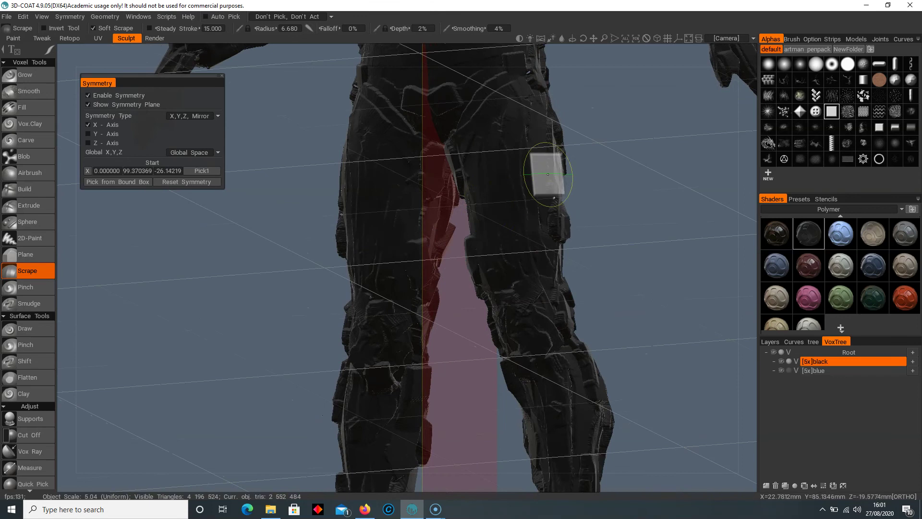
left_click_drag(506, 263, 506, 209)
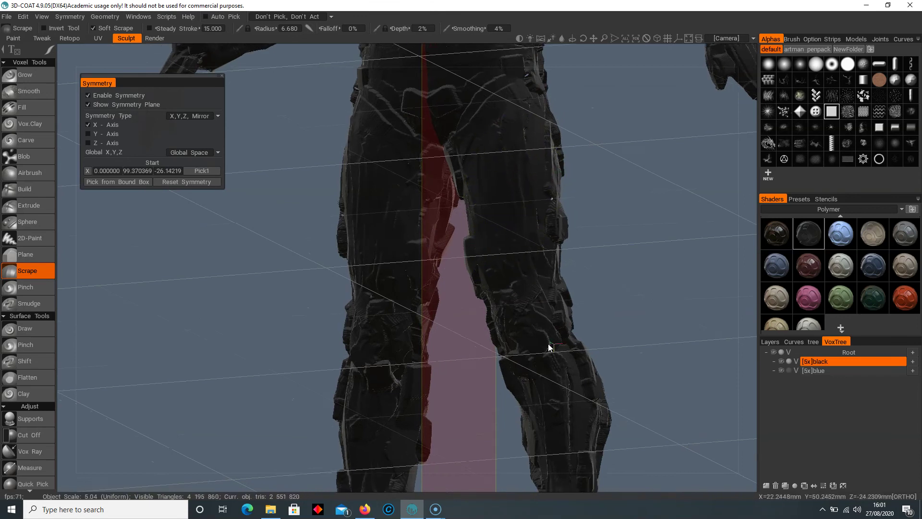
mouse_move(550, 347)
left_mouse_down("alt")
mouse_move(443, 354)
mouse_move(468, 340)
mouse_move(466, 362)
left_mouse_up("alt")
mouse_move(514, 304)
middle_mouse_down()
mouse_move(506, 319)
mouse_move(515, 322)
middle_mouse_up()
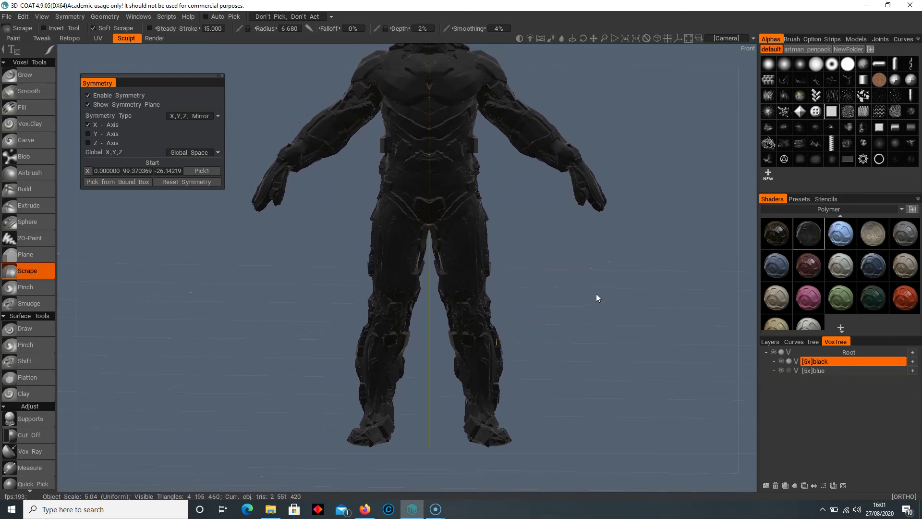
Step: Scrape the pectoral plates on both sides of the sternum into flatter, cleaner surfaces
right_click_drag(544, 216, 594, 320)
left_click_drag(594, 317, 427, 302)
scroll(398, 206, "up", 4)
left_click_drag(558, 289, 360, 315)
right_click_drag(359, 314, 549, 325, "shift")
right_click_drag(526, 273, 507, 284)
middle_click_drag(507, 284, 544, 354)
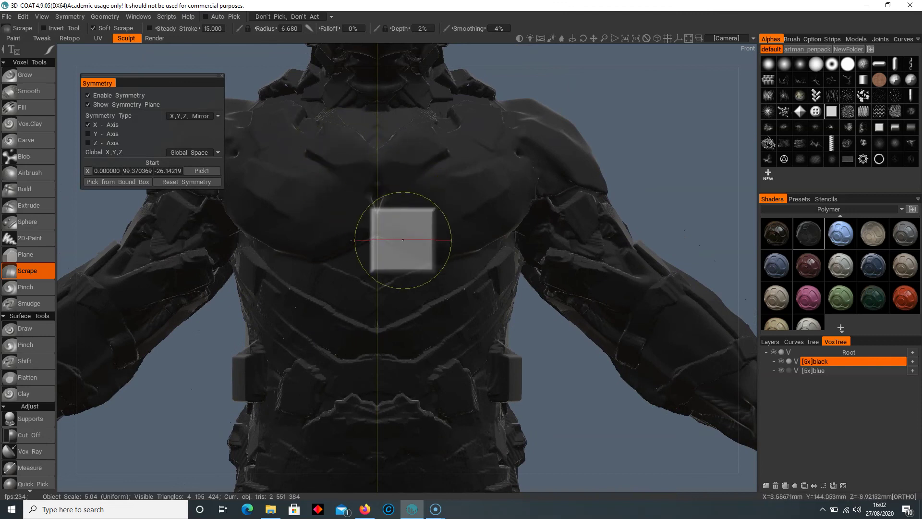
left_click_drag(413, 158, 308, 211)
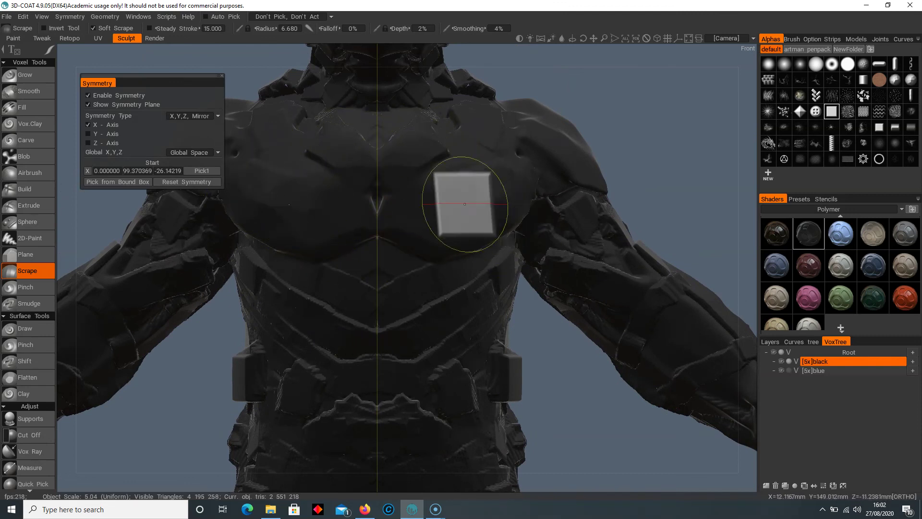
mouse_move(548, 221)
left_mouse_down("alt")
mouse_move(492, 188)
mouse_move(497, 158)
left_mouse_up("alt")
left_click_drag(475, 202, 371, 217, "alt")
Step: Reduce the brush radius to about 1.97 and refine the helmet's cheek plates beside the chin guard
left_click_drag(589, 225, 488, 348, "alt")
right_click_drag(487, 348, 558, 370, "alt")
middle_click_drag(558, 370, 522, 394, "alt")
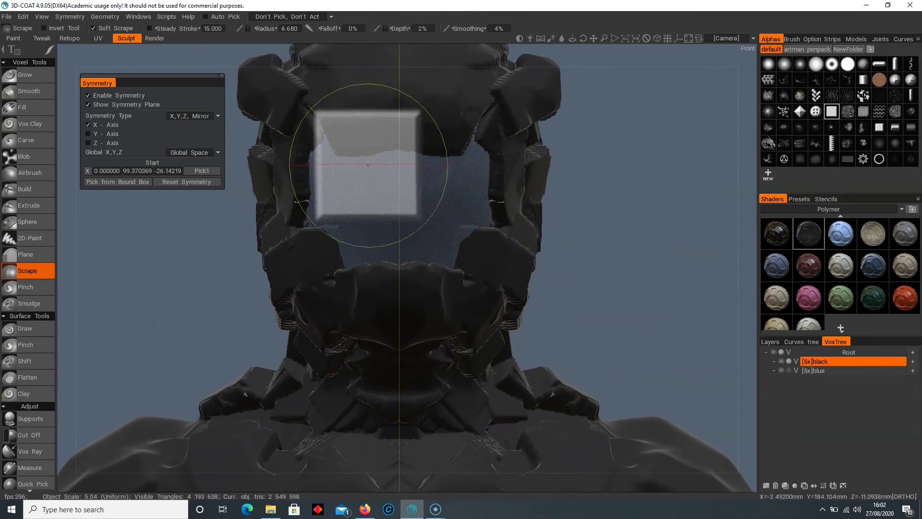
mouse_move(445, 239)
left_mouse_down("alt")
mouse_move(431, 254)
mouse_move(427, 221)
left_mouse_up("alt")
left_click(500, 145)
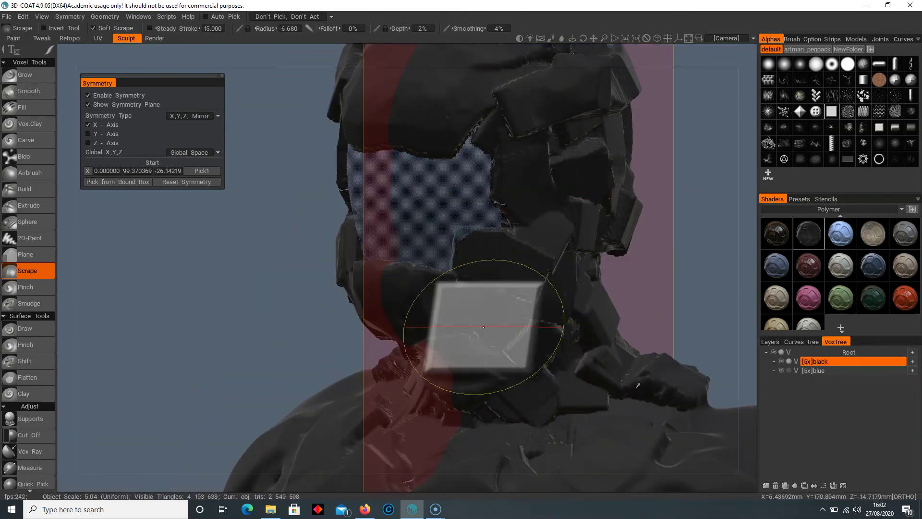
right_click_drag(475, 327, 444, 294)
scroll(467, 300, "down", 6)
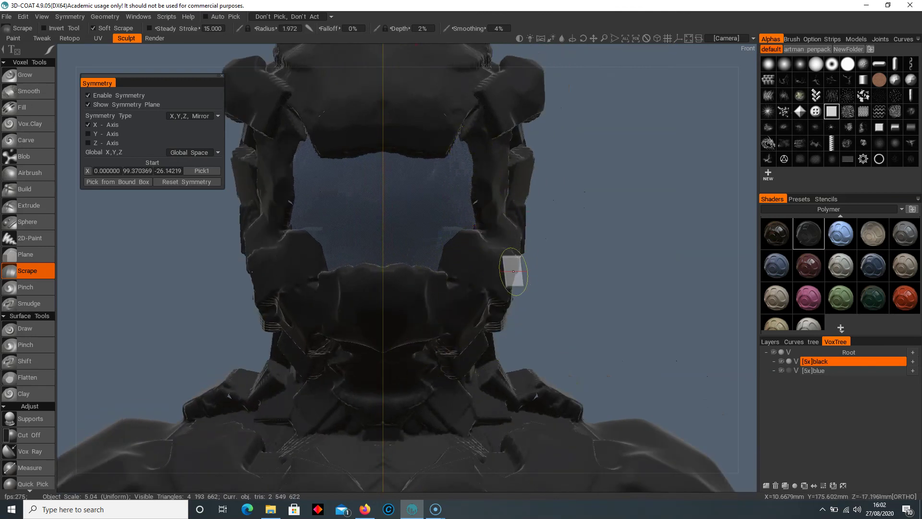
right_click_drag(513, 271, 471, 255)
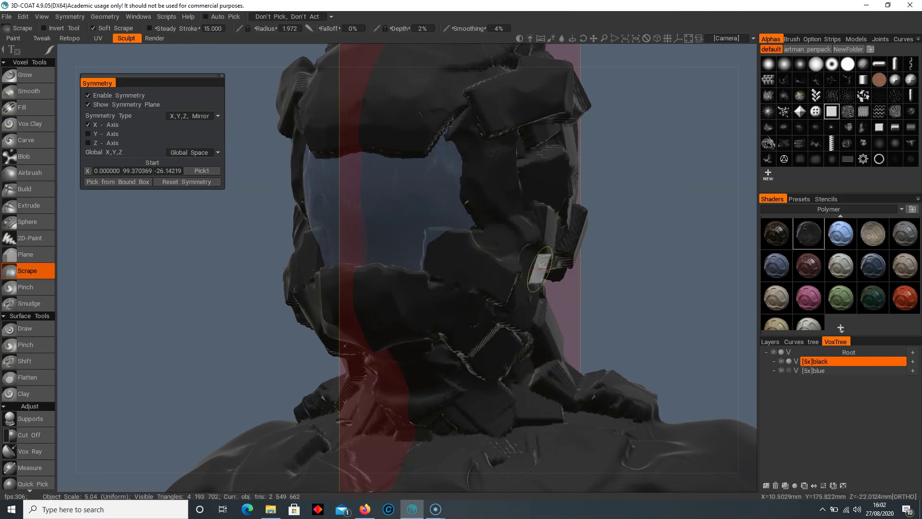
Step: Scrape back the helmet frame along the visor's outer edge and clean up the adjoining cheek plate
mouse_move(379, 286)
left_mouse_down()
mouse_move(356, 264)
mouse_move(322, 256)
mouse_move(450, 204)
mouse_move(442, 241)
left_mouse_up()
middle_click_drag(442, 240, 551, 244, "alt")
left_click_drag(473, 234, 457, 187)
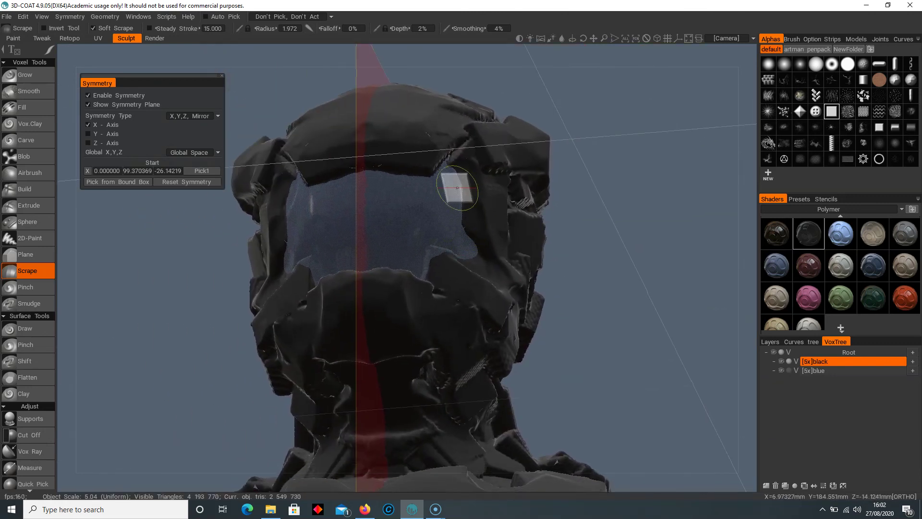
left_click_drag(500, 260, 452, 344, "alt")
left_click_drag(459, 294, 511, 325)
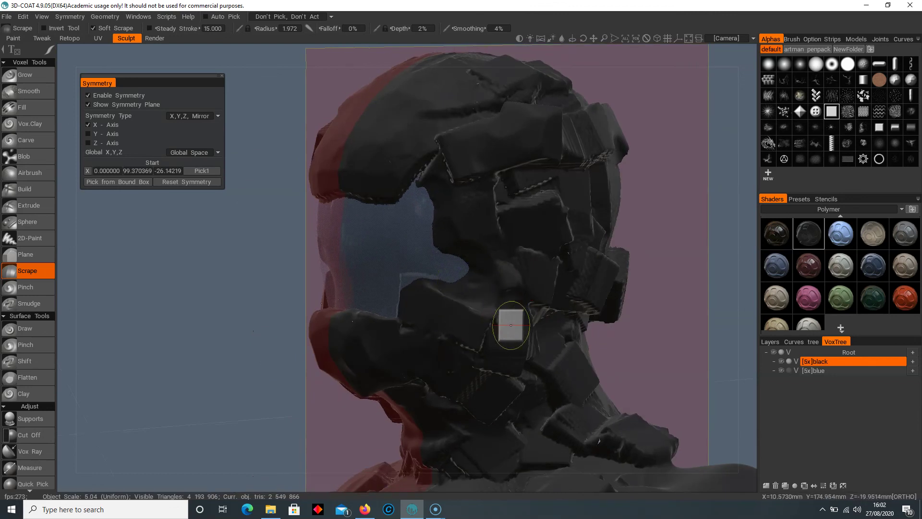
Step: Examine the helmet from its opposite side and check the whole figure's proportions from the front
left_click_drag(384, 302, 451, 307, "alt")
scroll(413, 301, "down", 2)
mouse_move(412, 301)
right_mouse_down()
mouse_move(423, 273)
mouse_move(404, 262)
mouse_move(370, 200)
mouse_move(393, 272)
right_mouse_up()
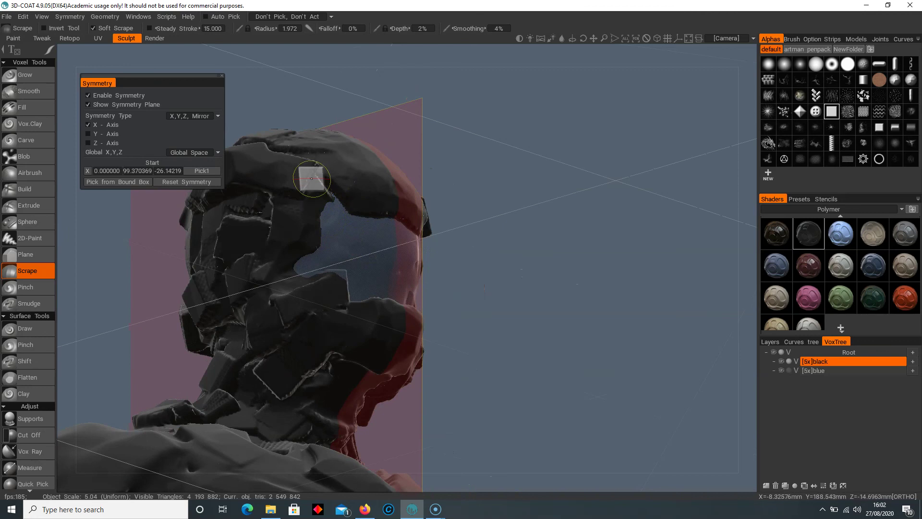
left_click_drag(282, 271, 531, 348, "alt")
right_click_drag(531, 348, 345, 363, "alt")
scroll(346, 365, "down", 3)
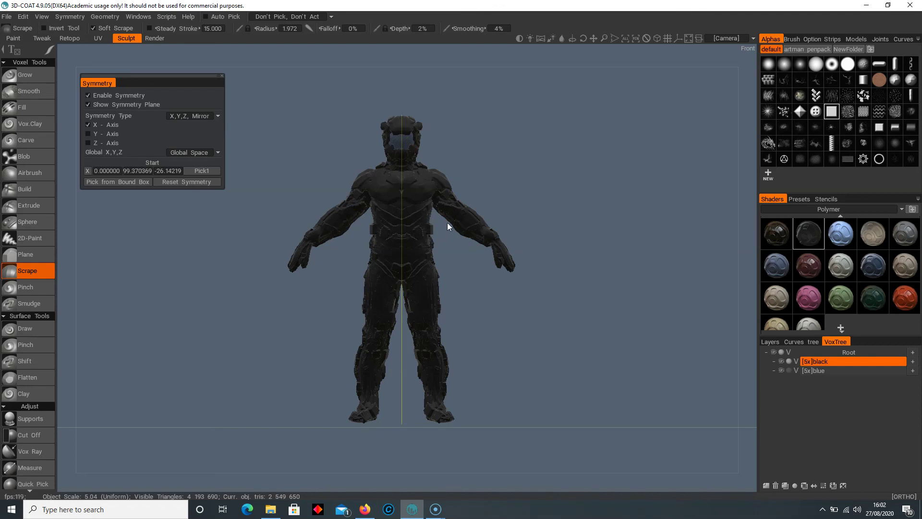
right_click_drag(505, 186, 537, 112)
middle_click_drag(537, 112, 522, 303)
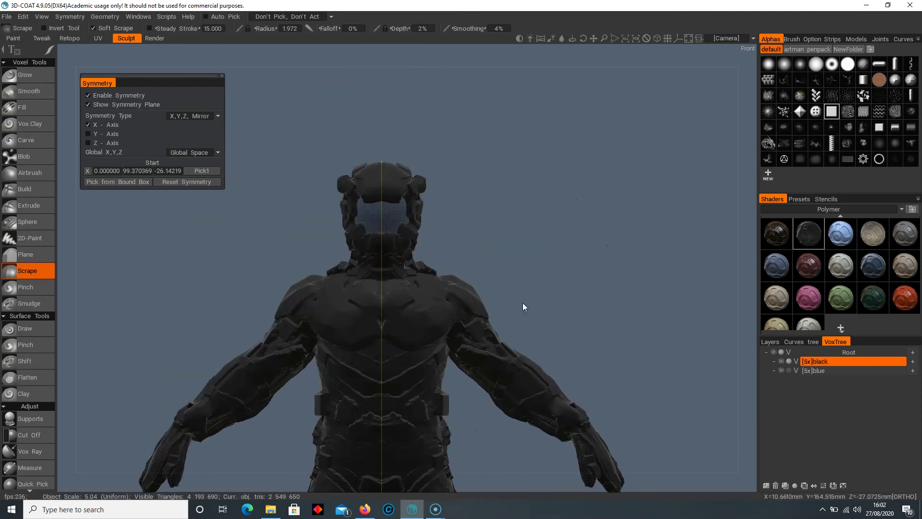
right_click_drag(522, 302, 426, 106)
middle_click_drag(426, 106, 499, 186)
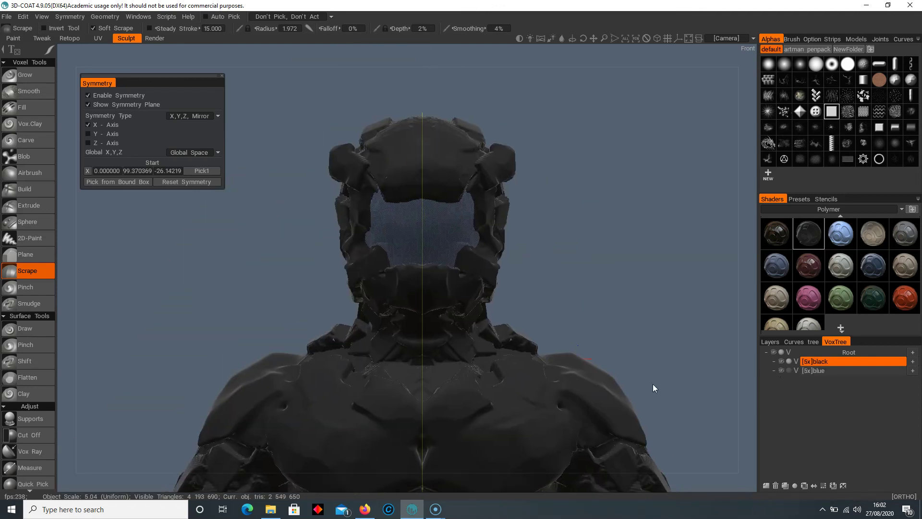
Step: Enlarge the brush radius to about 3.58 and scrape the lower edge of the brow plate above the visor
scroll(459, 214, "up", 3)
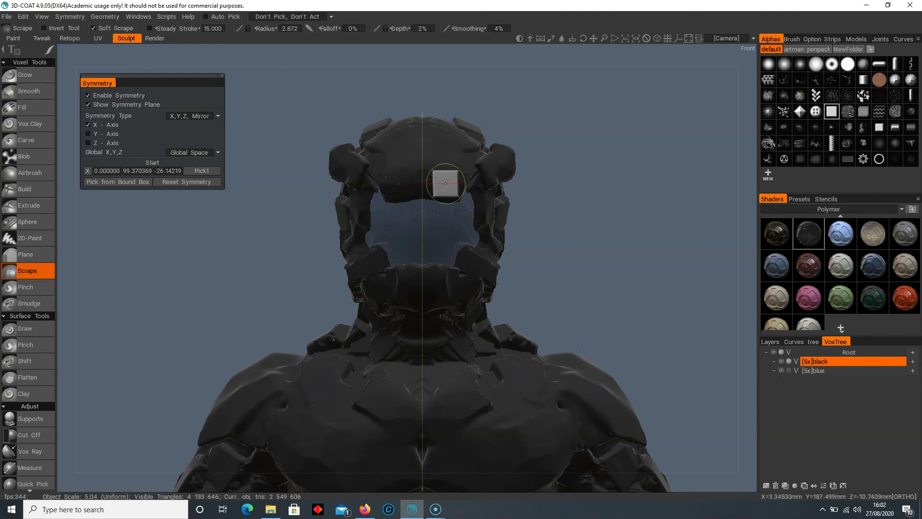
scroll(446, 180, "up", 2)
mouse_move(455, 187)
left_mouse_down("alt")
mouse_move(458, 164)
mouse_move(450, 169)
mouse_move(458, 168)
left_mouse_up("alt")
left_click_drag(515, 261, 627, 240, "alt+shift")
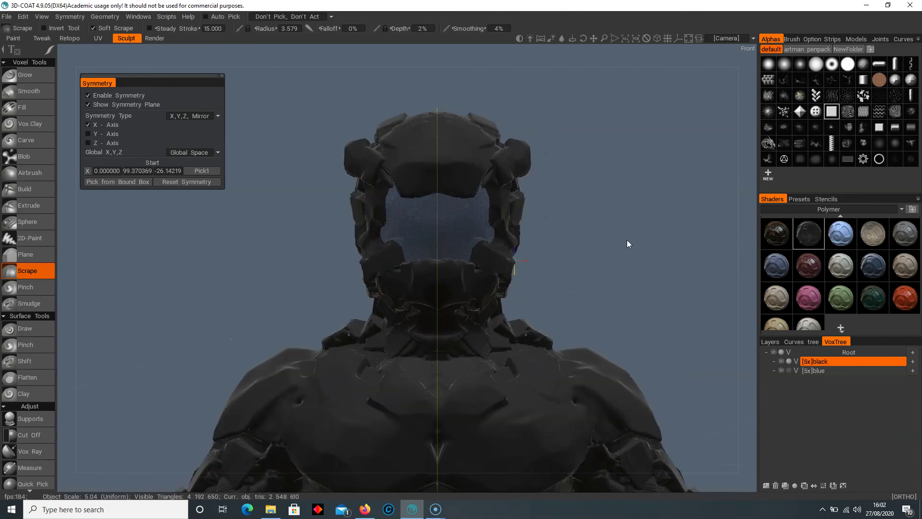
Step: Smooth the lower abdomen, hip and upper thigh armour and check the full figure from the front
right_click_drag(626, 240, 484, 384, "alt")
middle_click_drag(484, 385, 445, 356, "alt")
right_click_drag(445, 355, 427, 296, "alt")
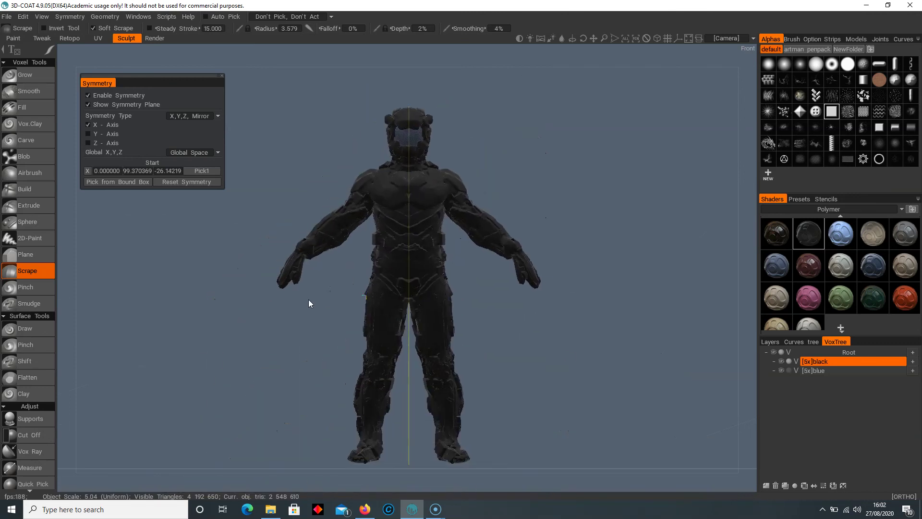
left_click_drag(308, 298, 323, 341, "alt")
scroll(449, 335, "up", 3)
scroll(604, 338, "up", 4)
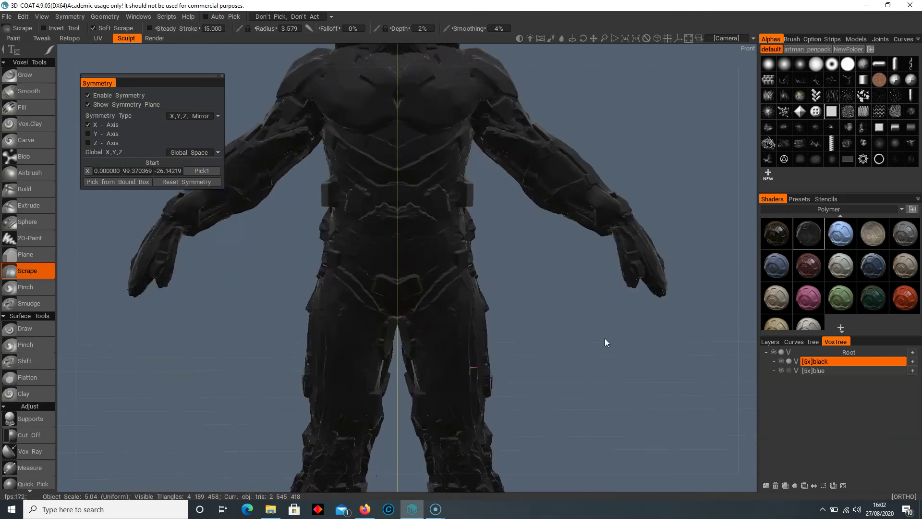
scroll(387, 294, "down", 5)
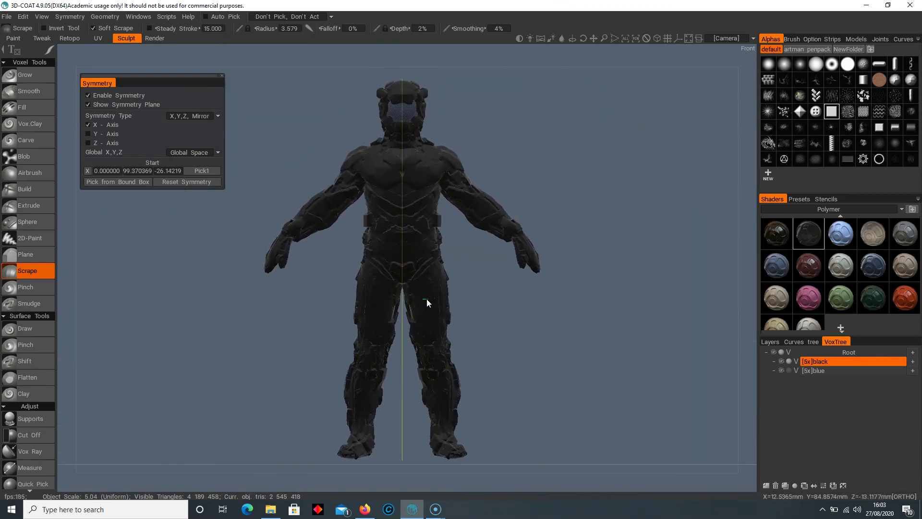